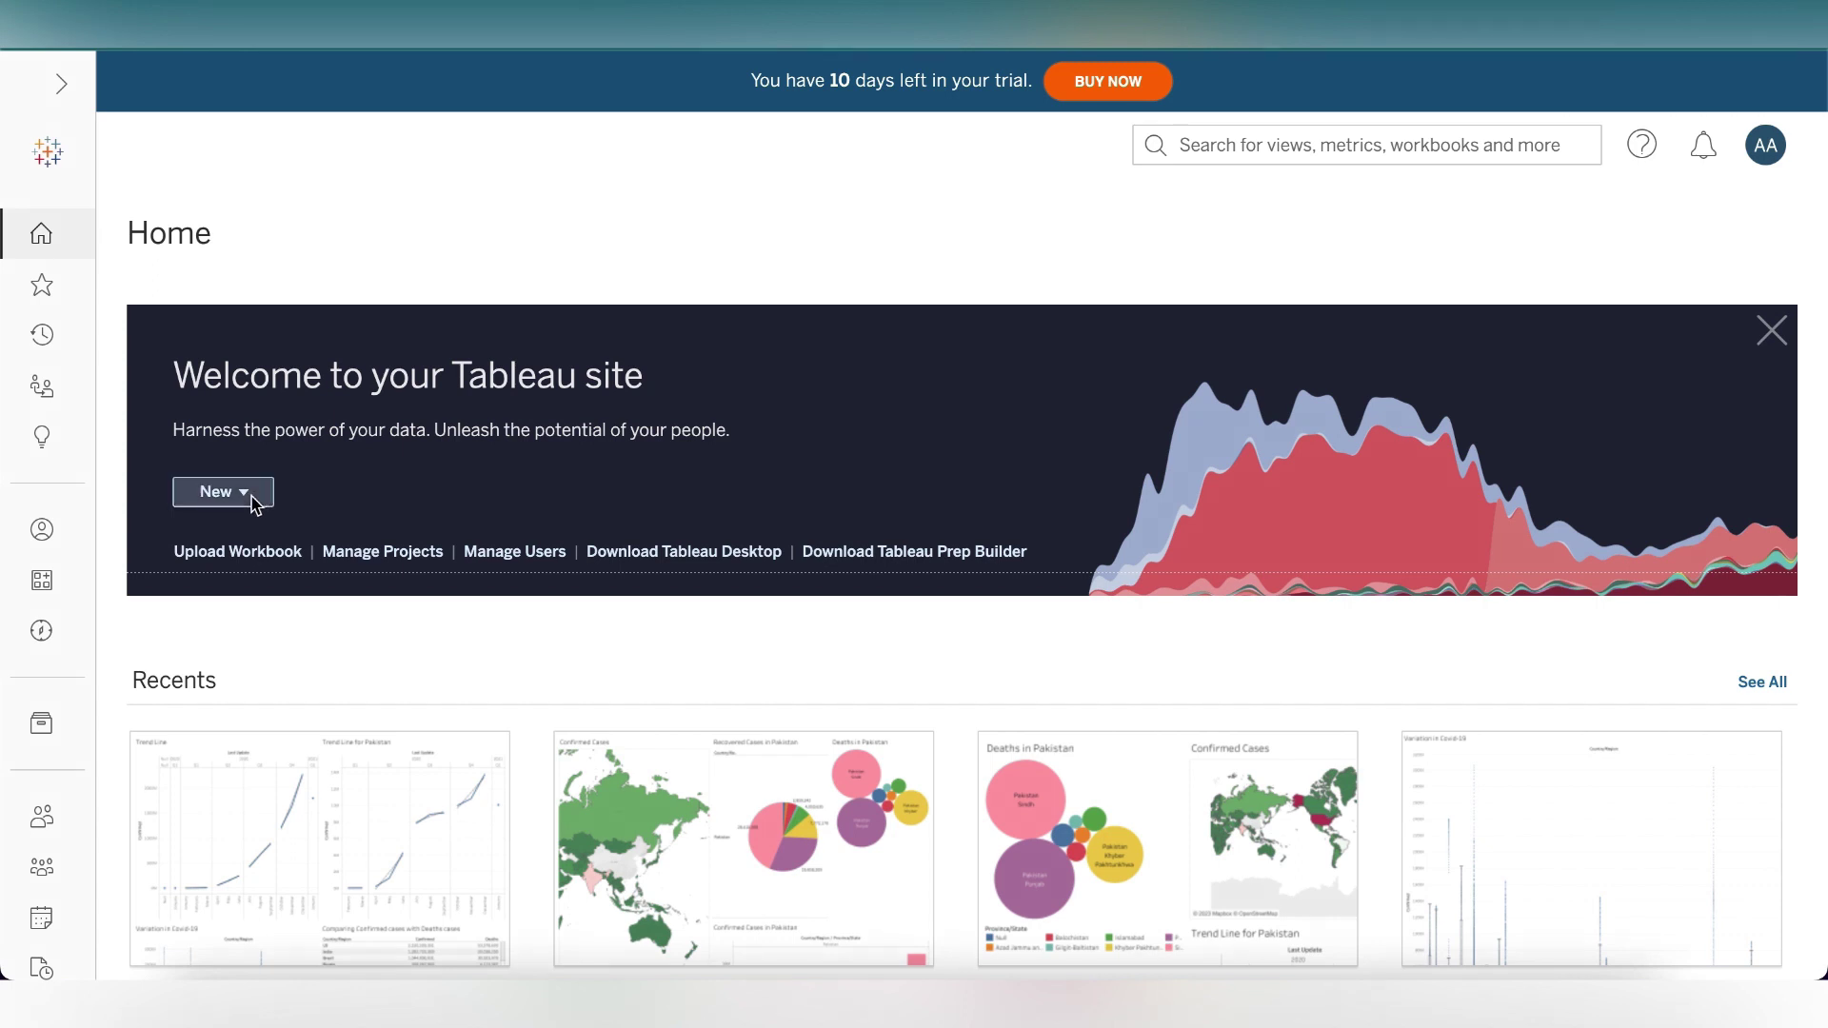
# Start a new workbook and upload the sales_06_FY2020-21 copy.csv file from the computer.
pyautogui.click(259, 494)
pyautogui.click(274, 574)
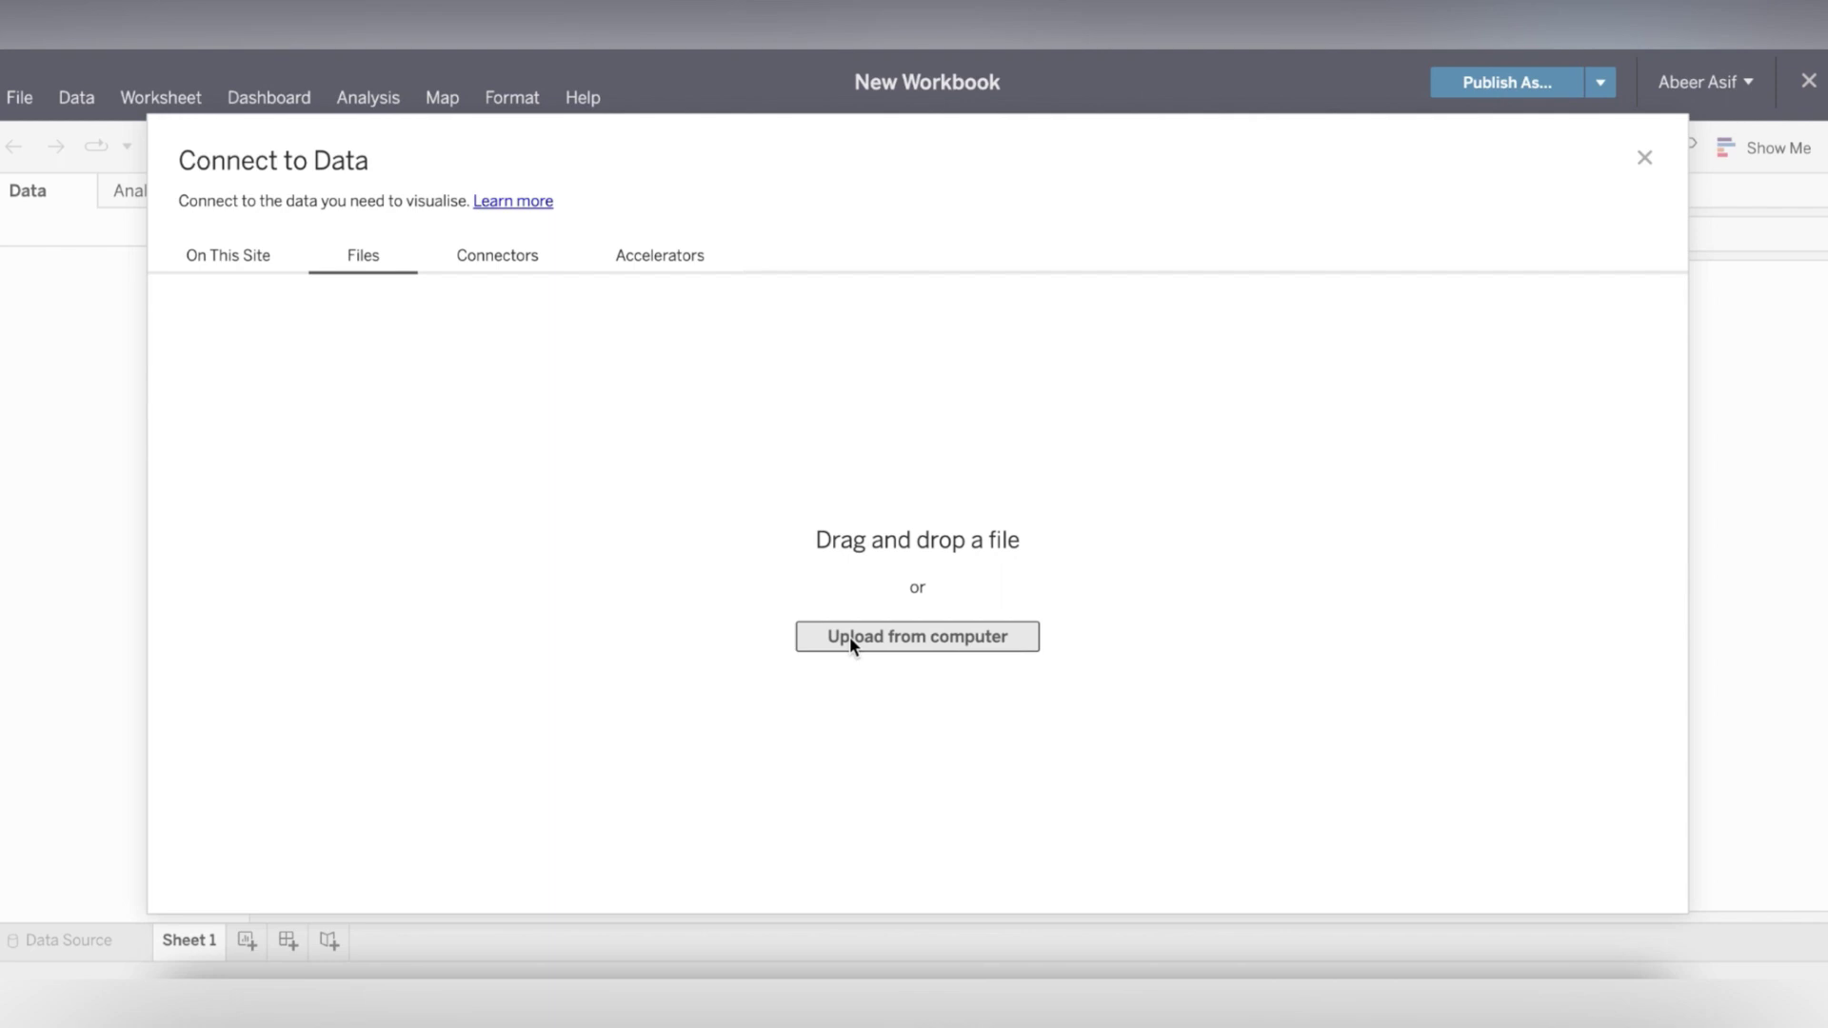
pyautogui.click(849, 636)
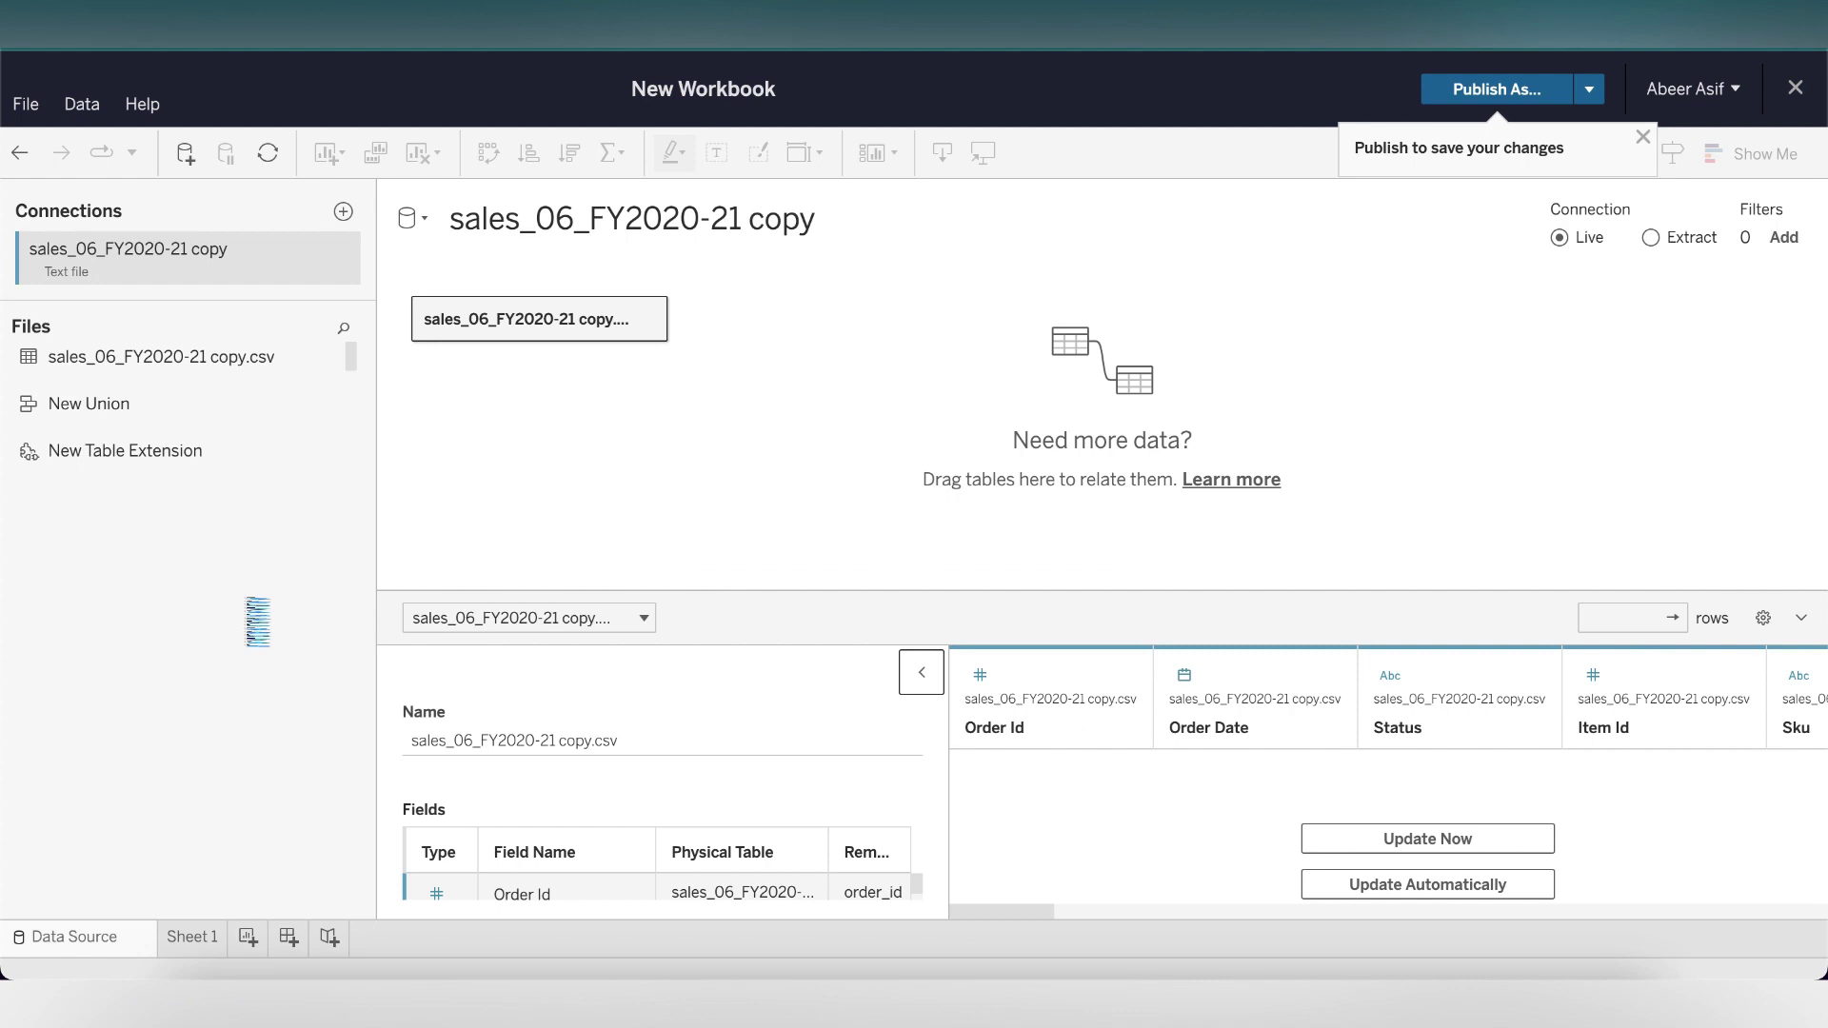
# Load the CSV's data preview and enlarge the preview pane to browse its rows.
pyautogui.click(1462, 838)
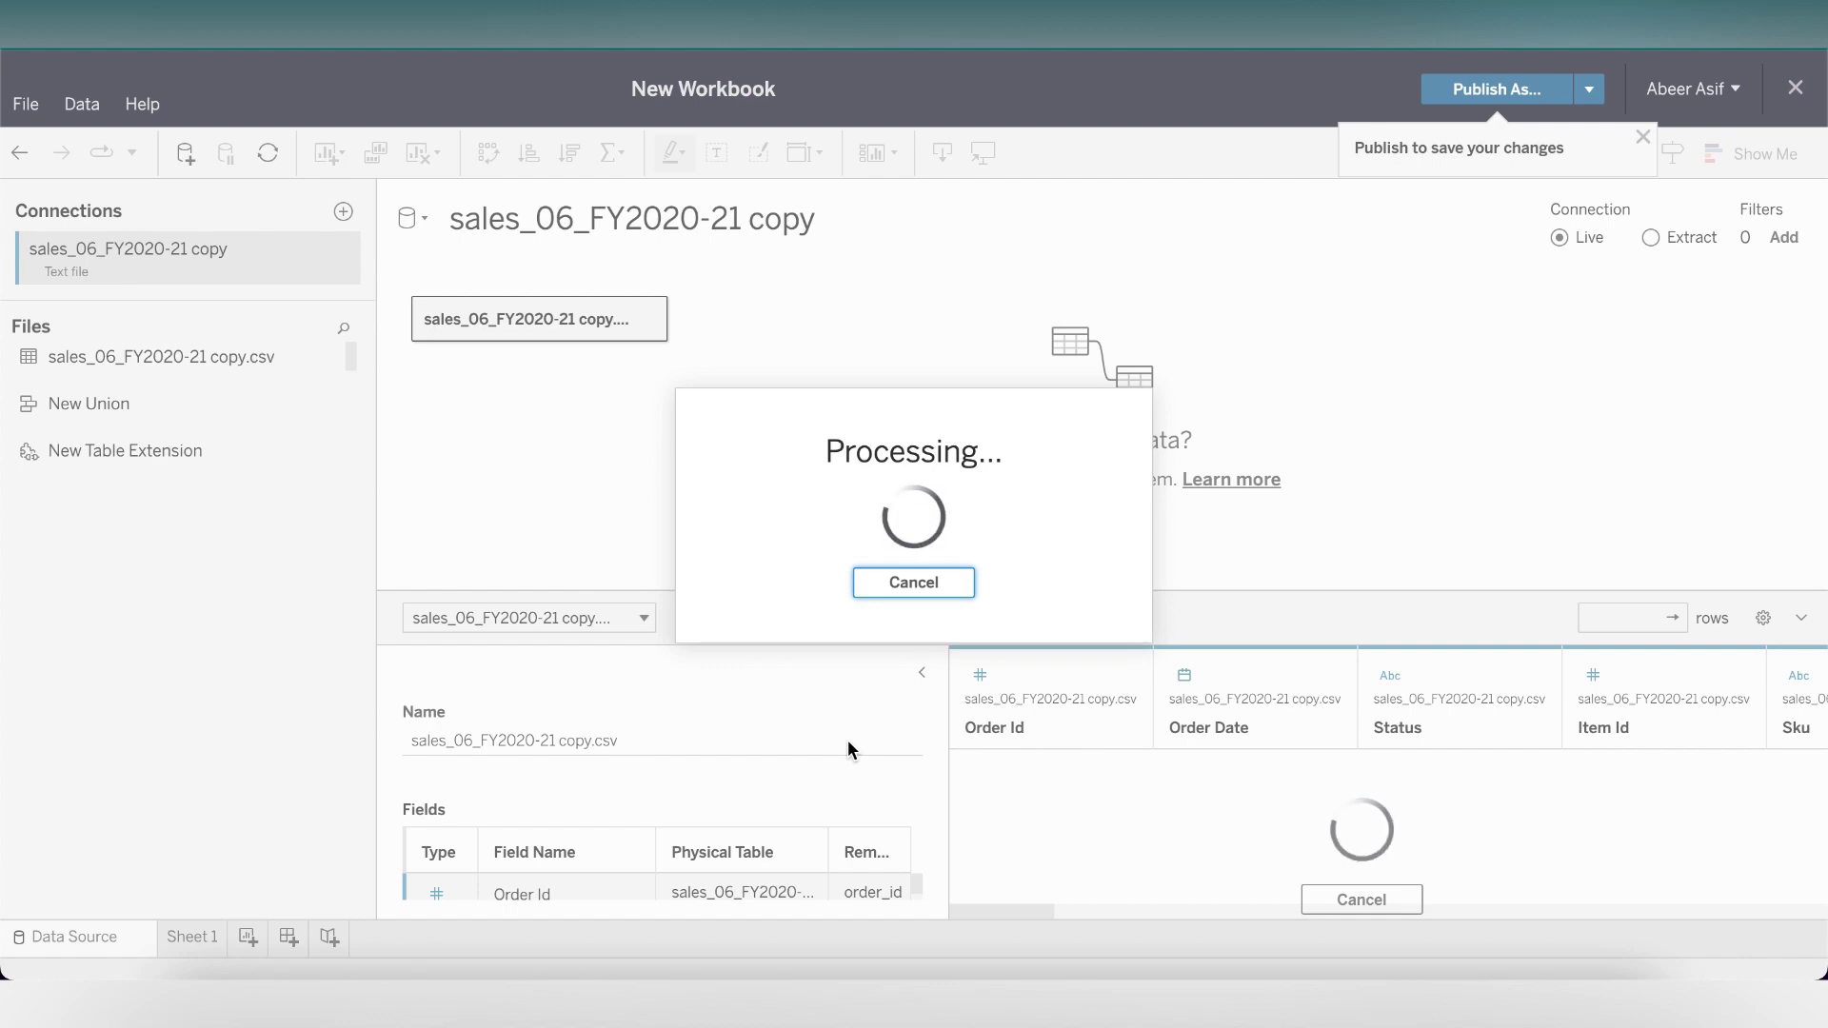
pyautogui.moveTo(888, 593); pyautogui.dragTo(896, 443)
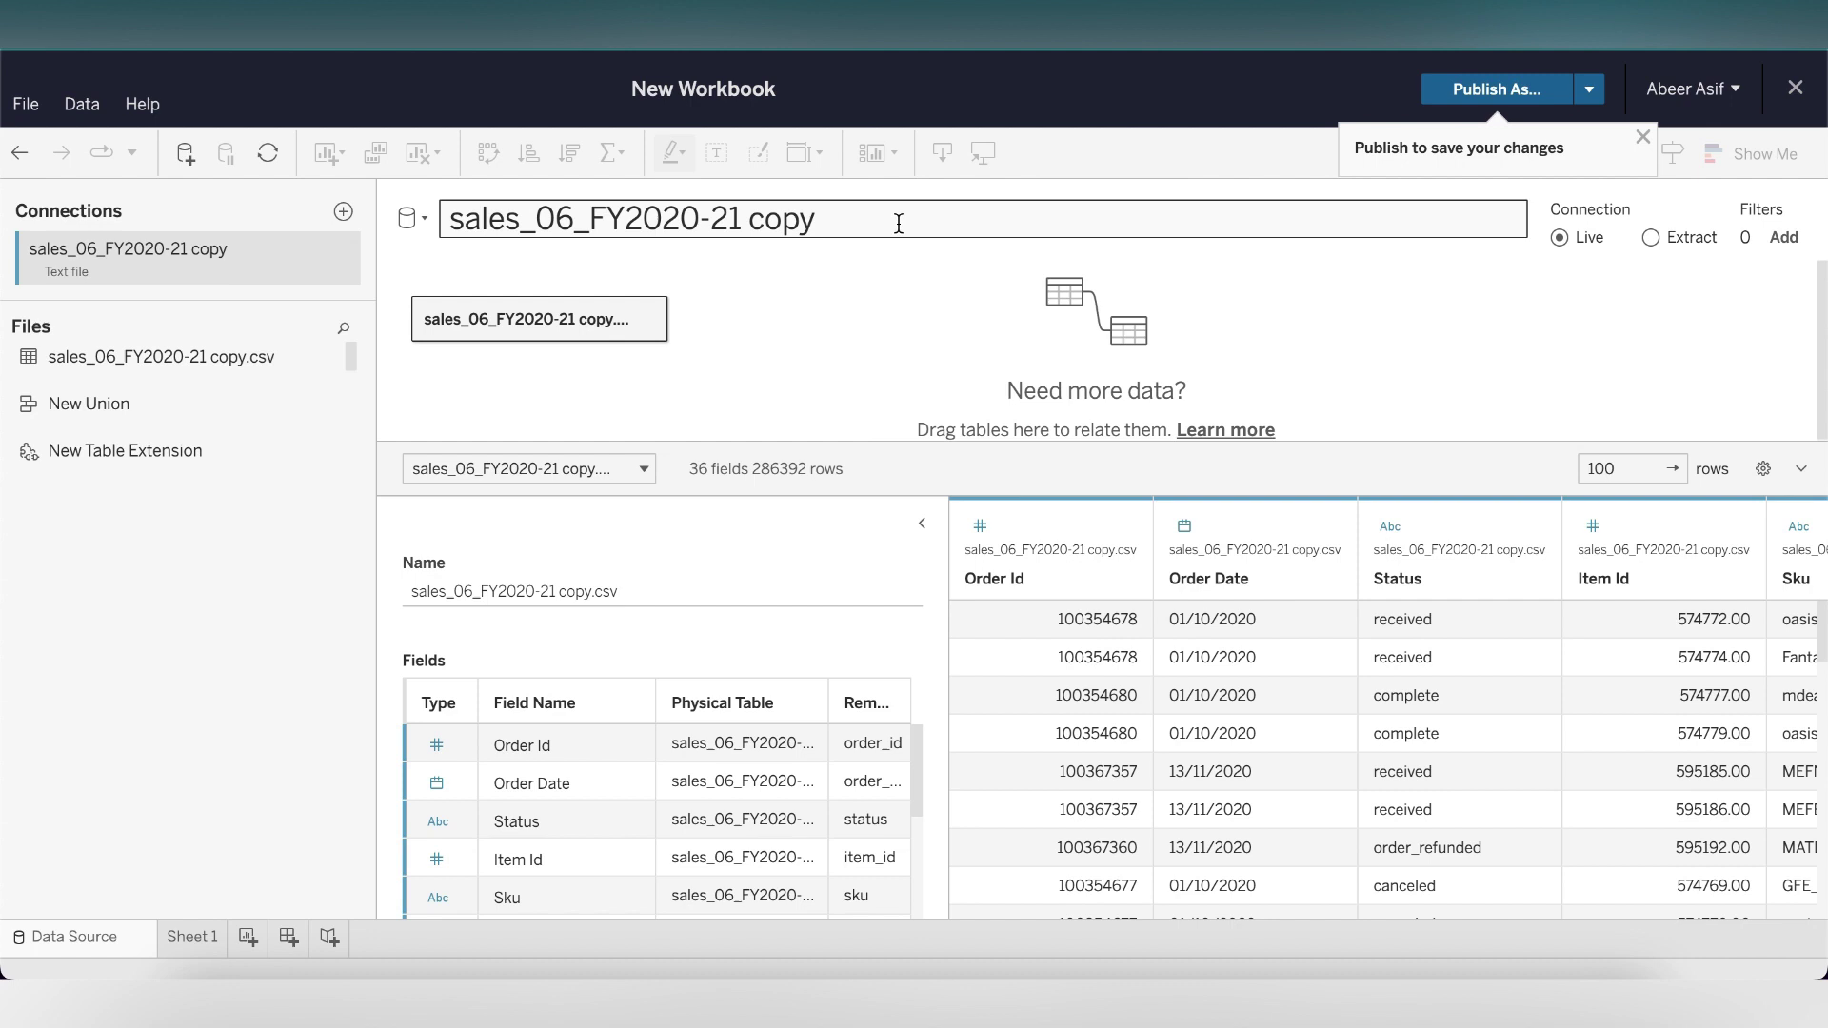
pyautogui.scroll(-5, 836, 842)
pyautogui.scroll(-12, 836, 842)
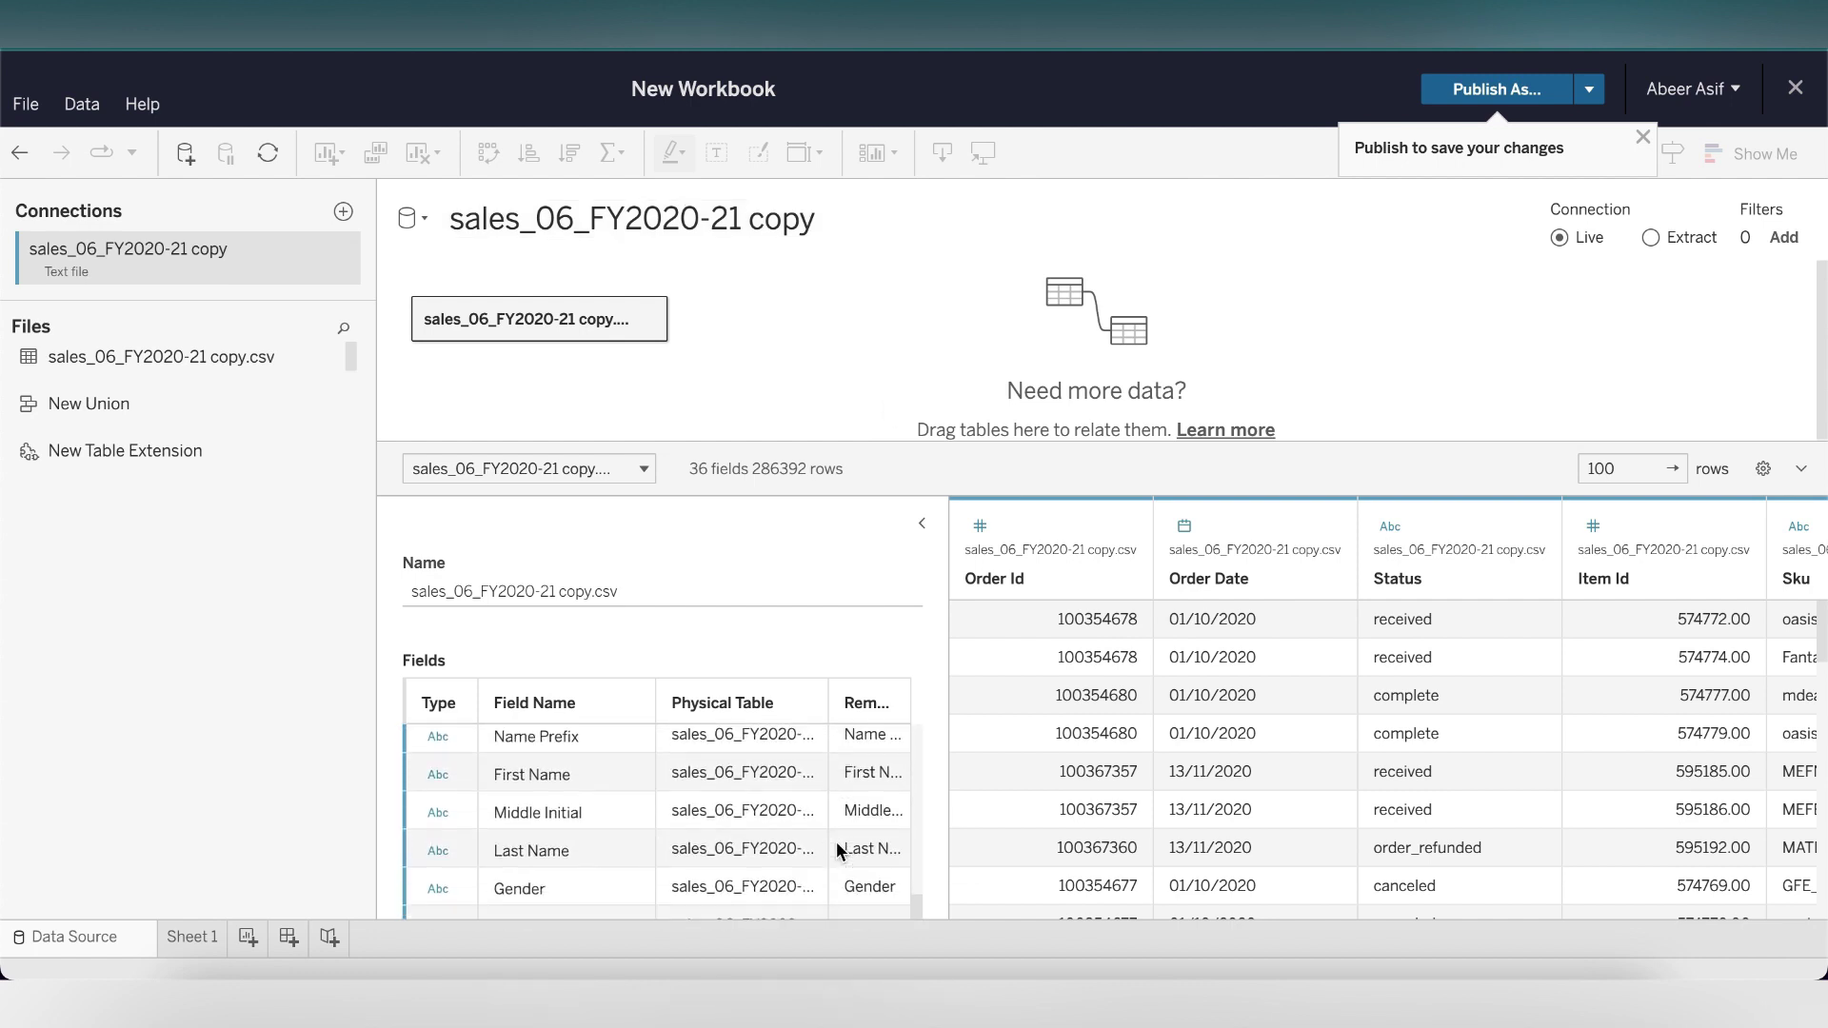
# On Sheet 1, chart SUM(Total) as bars per State, each labelled with its revenue.
pyautogui.click(194, 938)
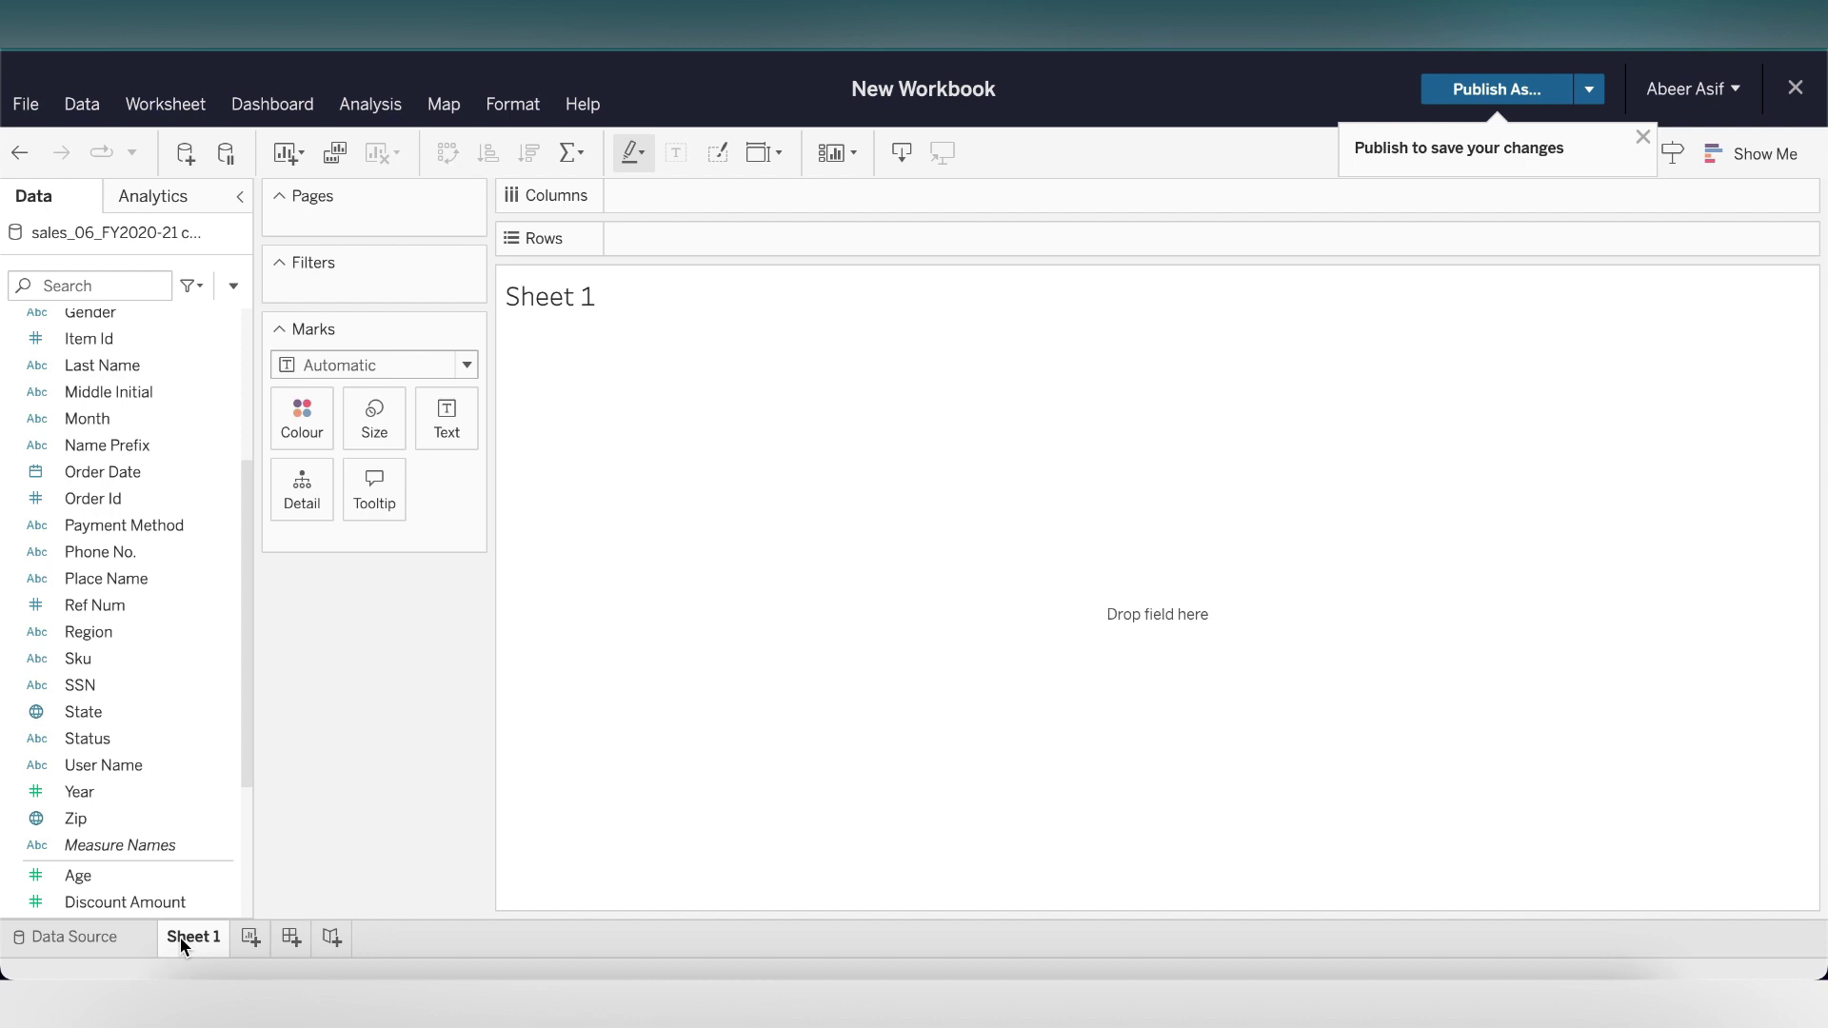
pyautogui.moveTo(139, 712); pyautogui.dragTo(686, 262)
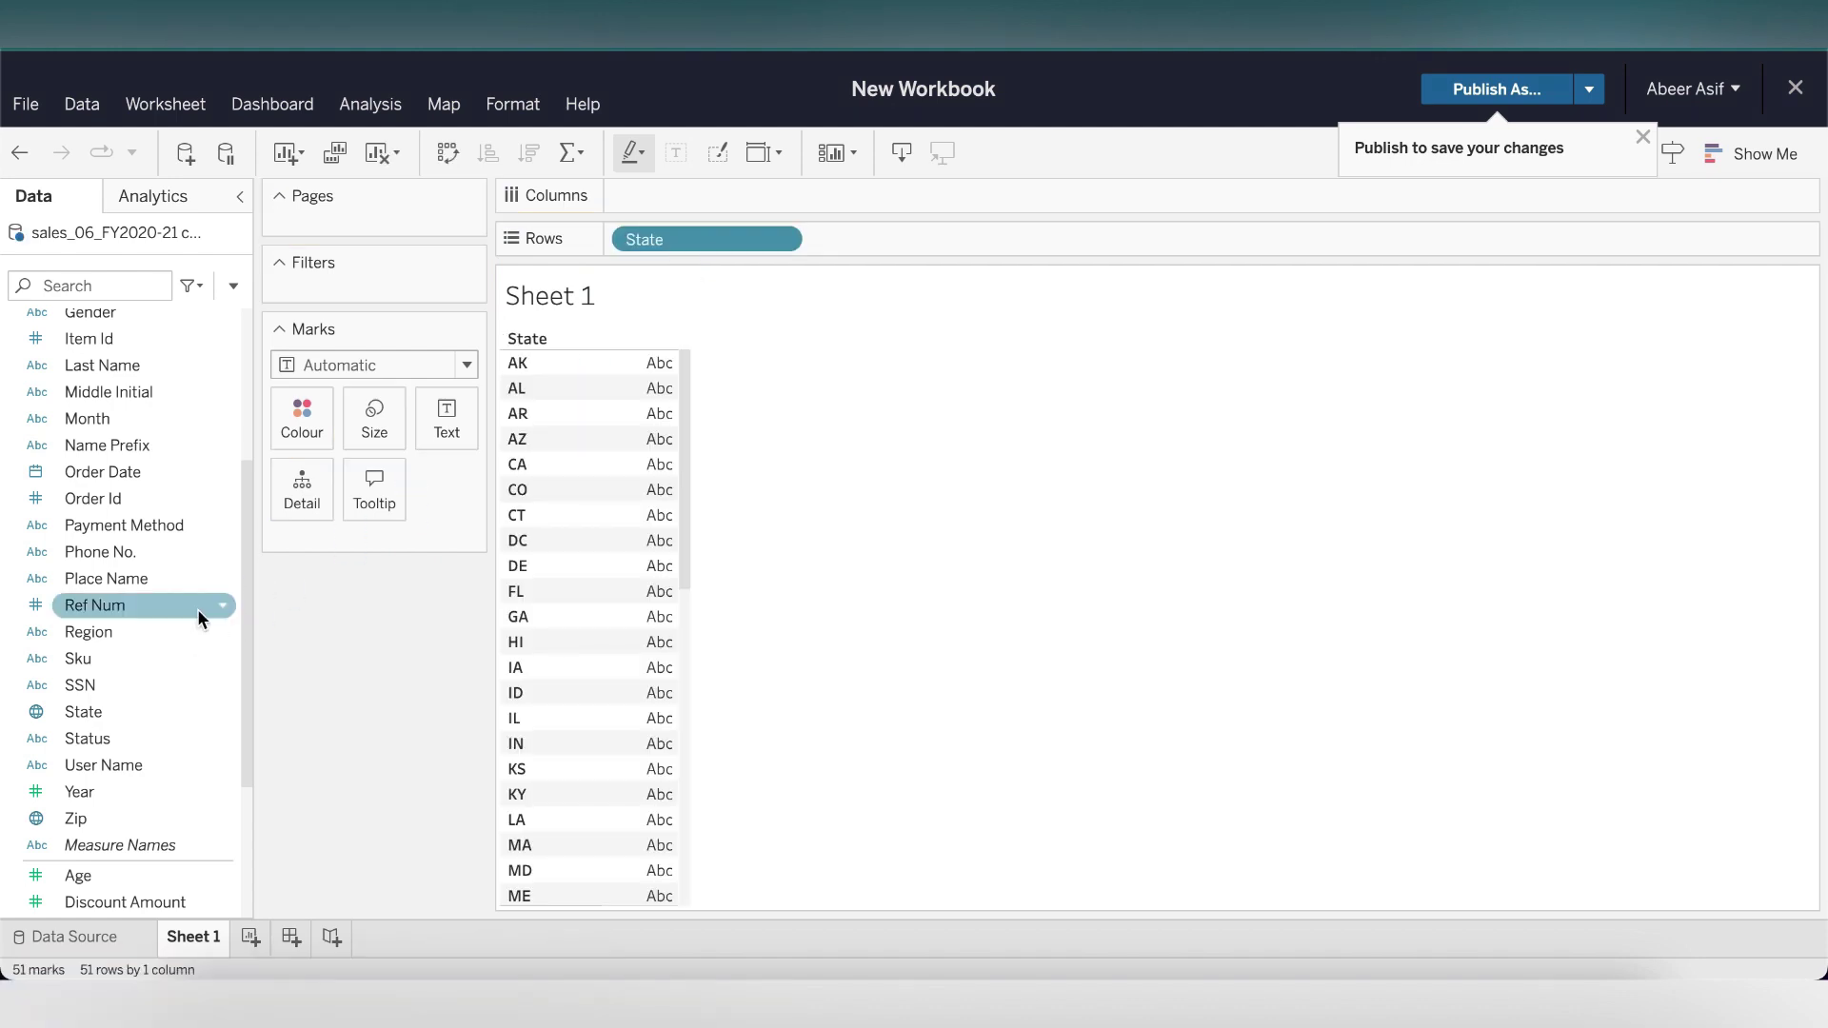
pyautogui.scroll(-5, 191, 606)
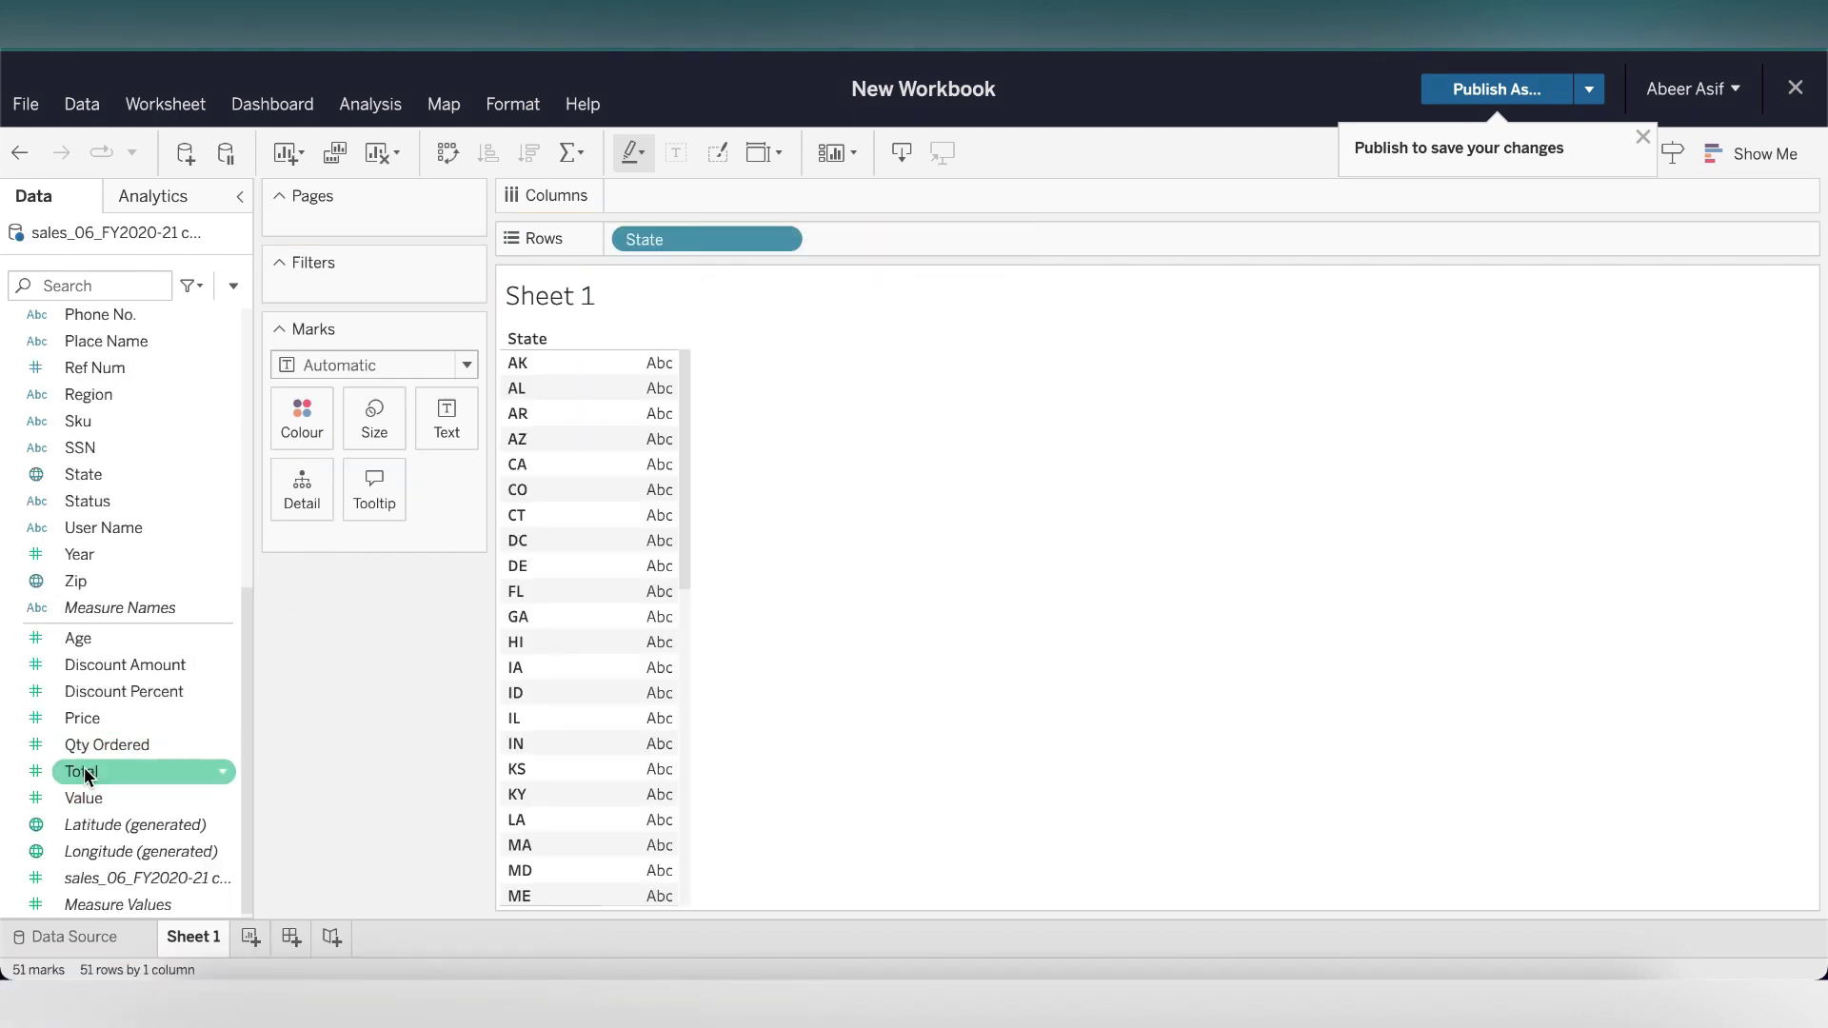
pyautogui.moveTo(95, 771); pyautogui.dragTo(688, 202)
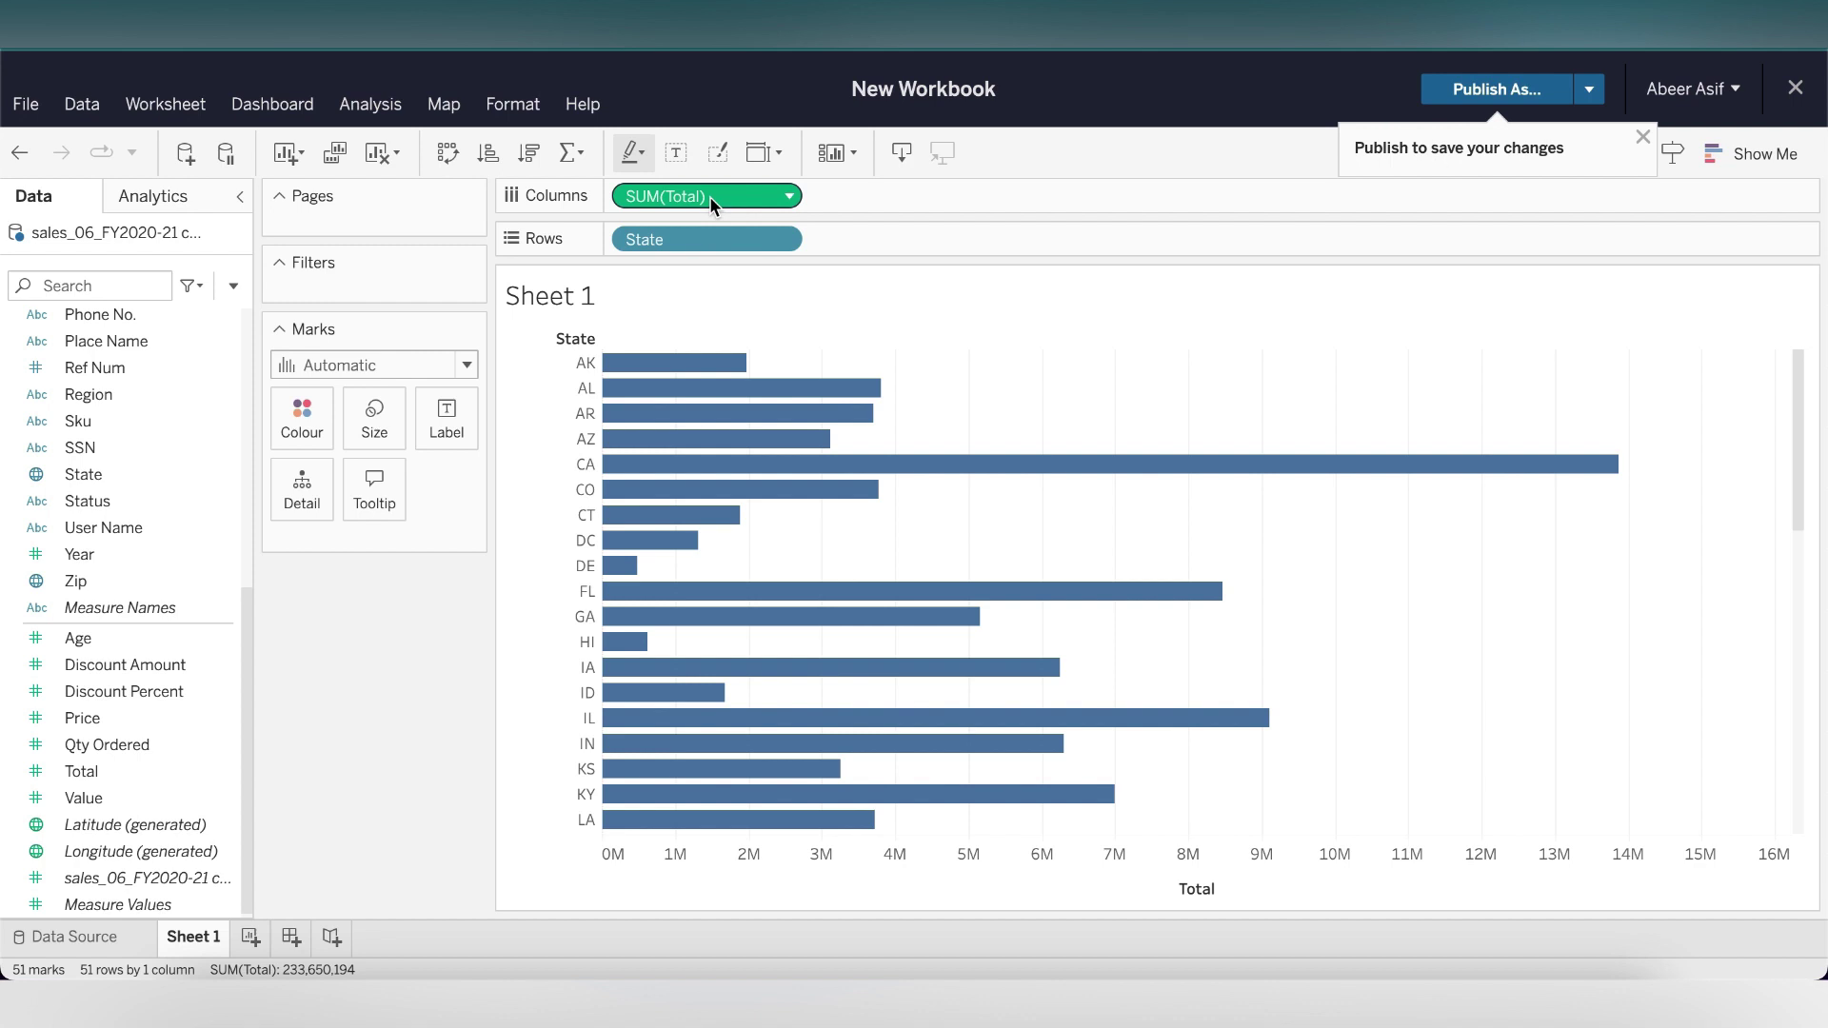
pyautogui.moveTo(710, 197); pyautogui.dragTo(452, 435)
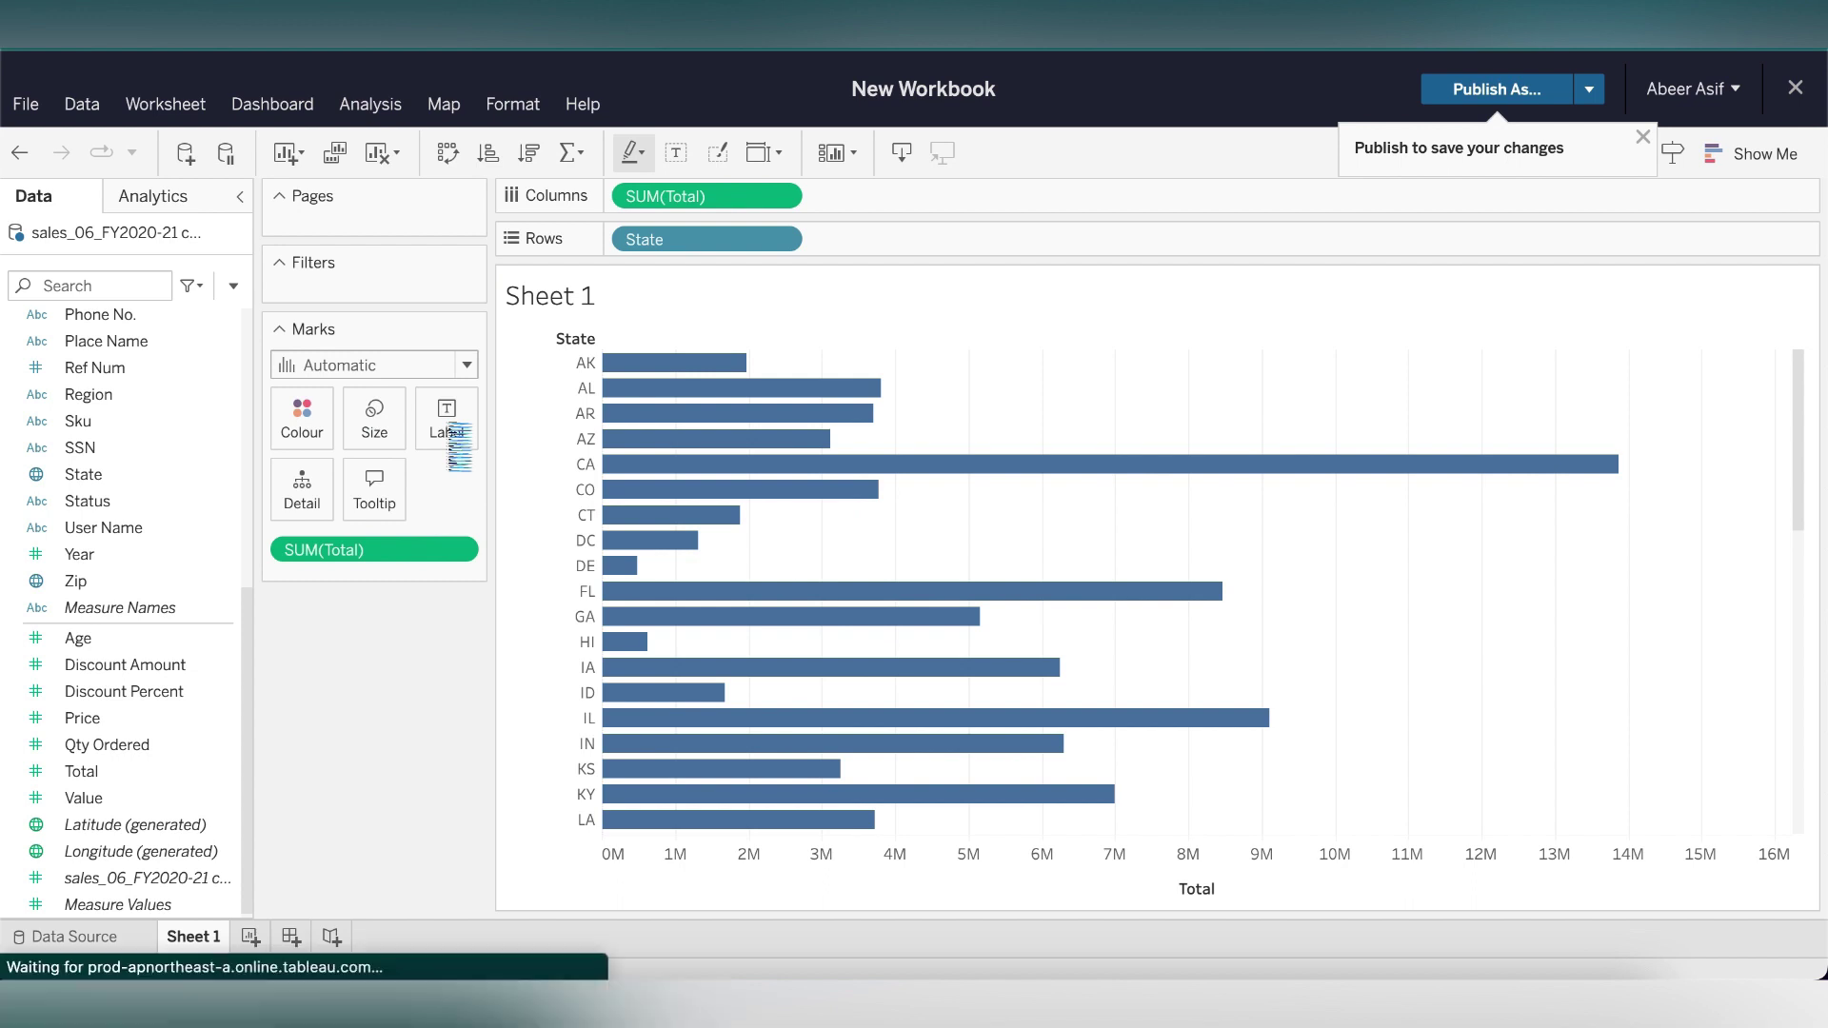
# Rename the sheet to 'Revenue Per State'.
pyautogui.doubleClick(193, 937)
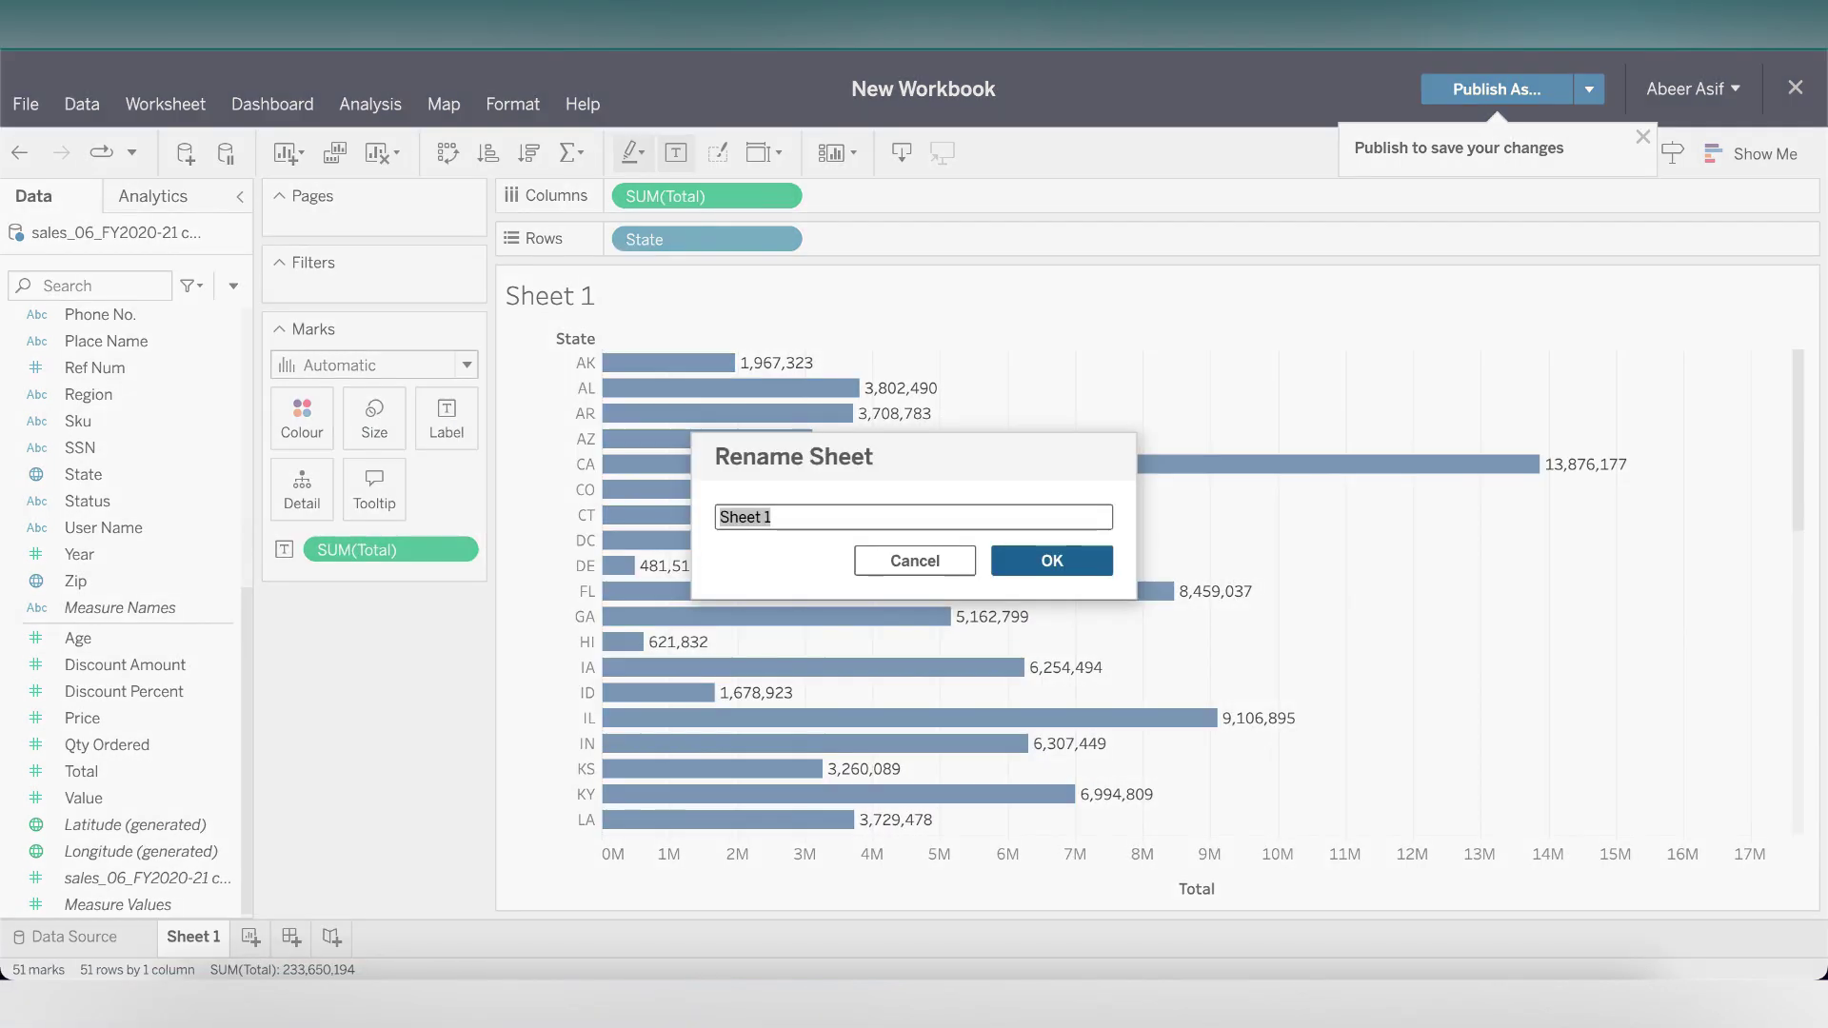
pyautogui.write('Re')
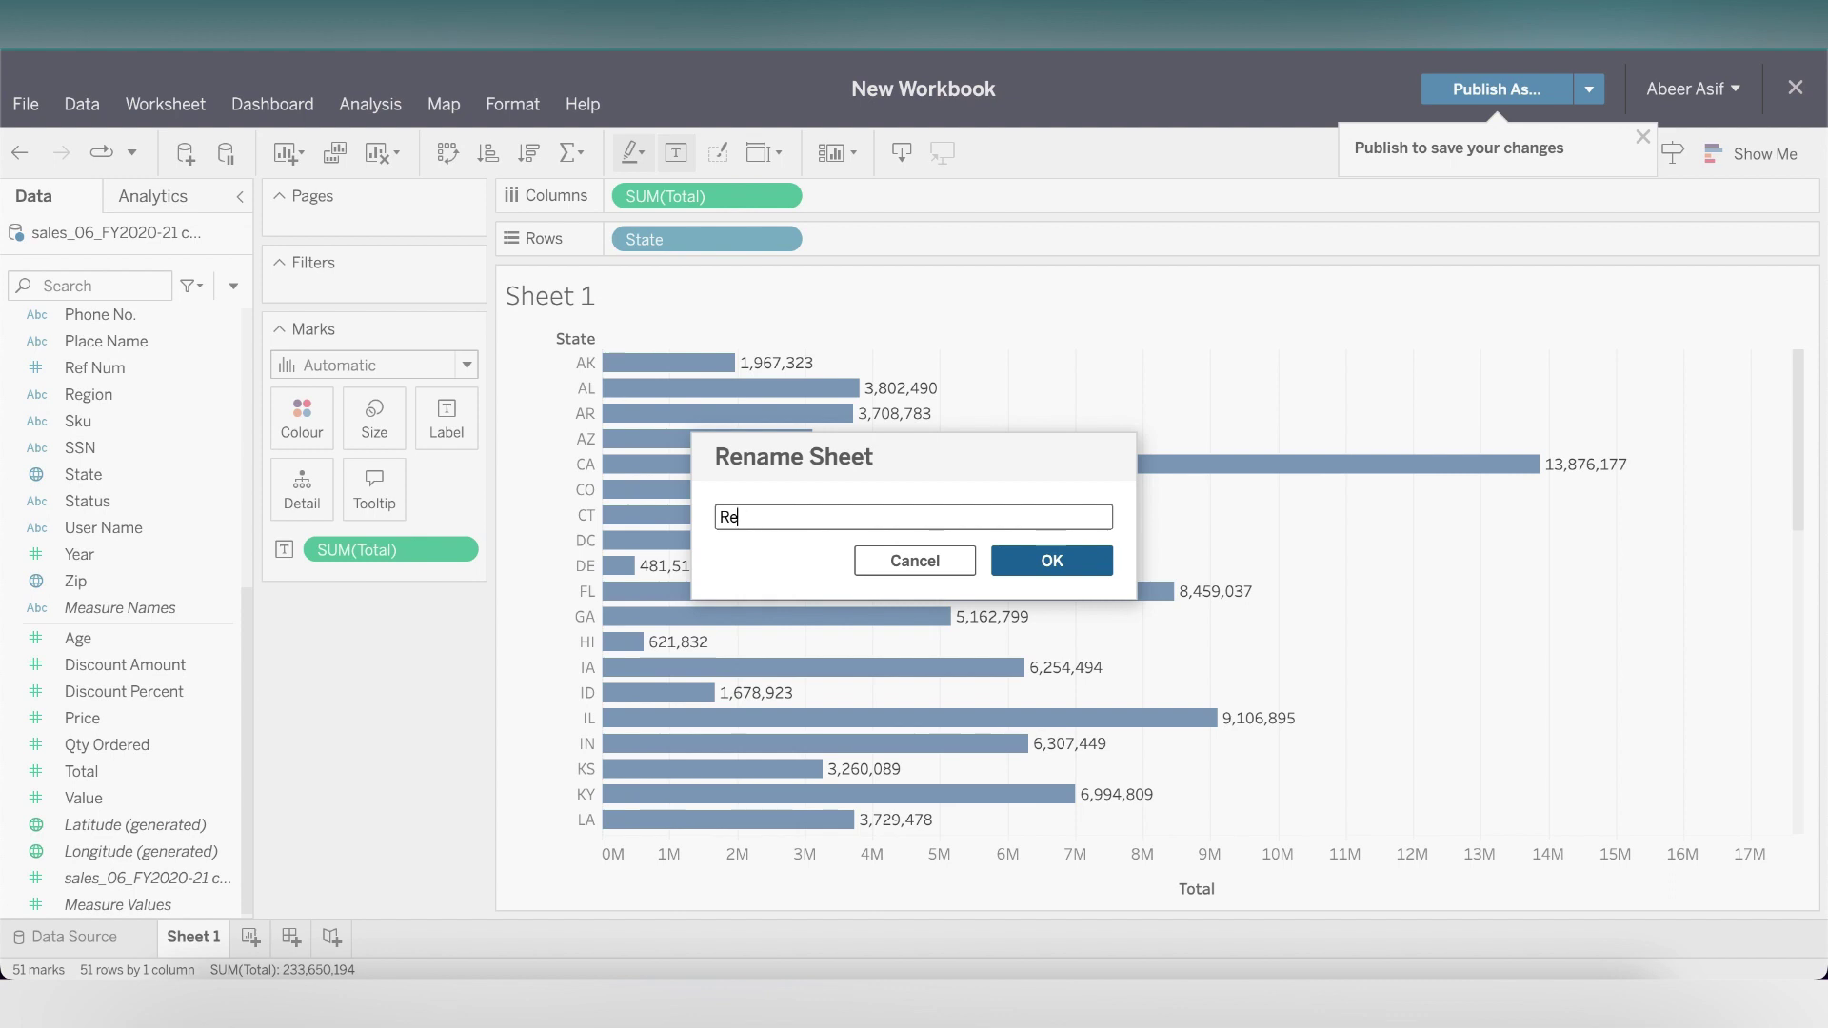
pyautogui.write('nvenue Per State')
pyautogui.press('Return')
pyautogui.hotkey('ctrl', 'm')
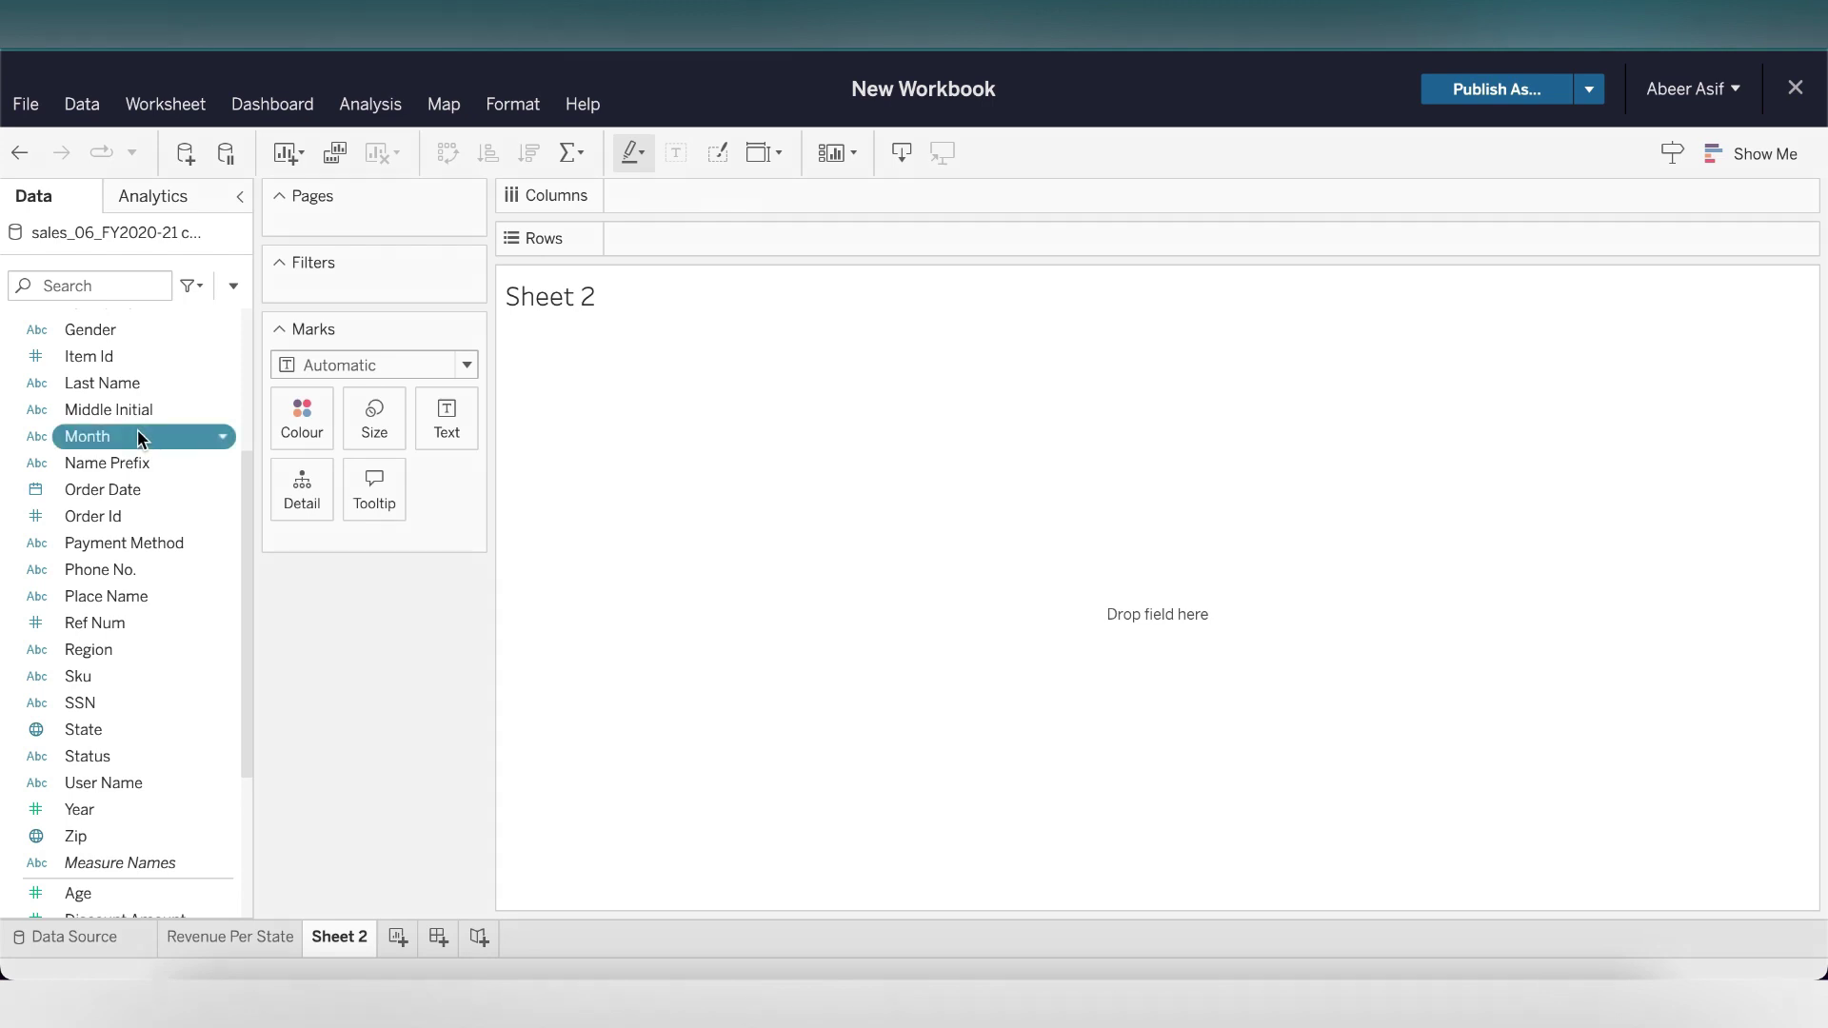
# Plot SUM(Total) as a line across calendar months January to December.
pyautogui.moveTo(137, 430); pyautogui.dragTo(735, 204)
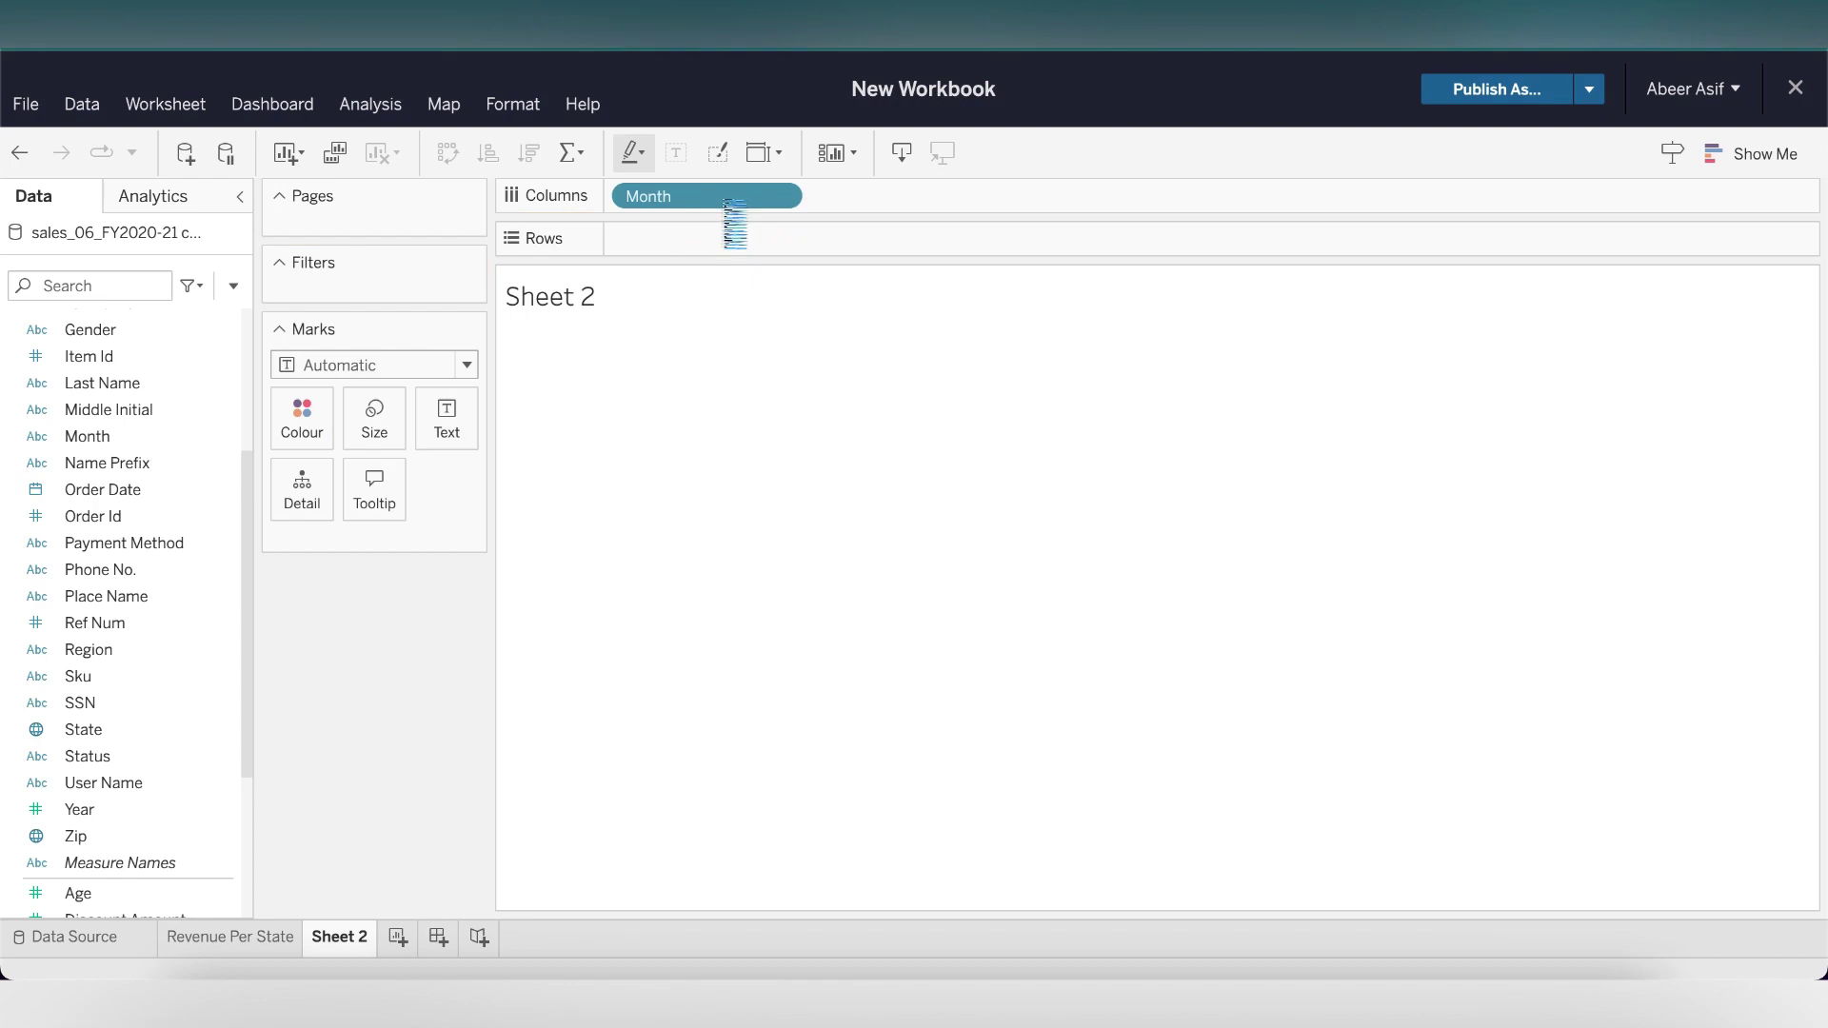
pyautogui.scroll(-4, 124, 666)
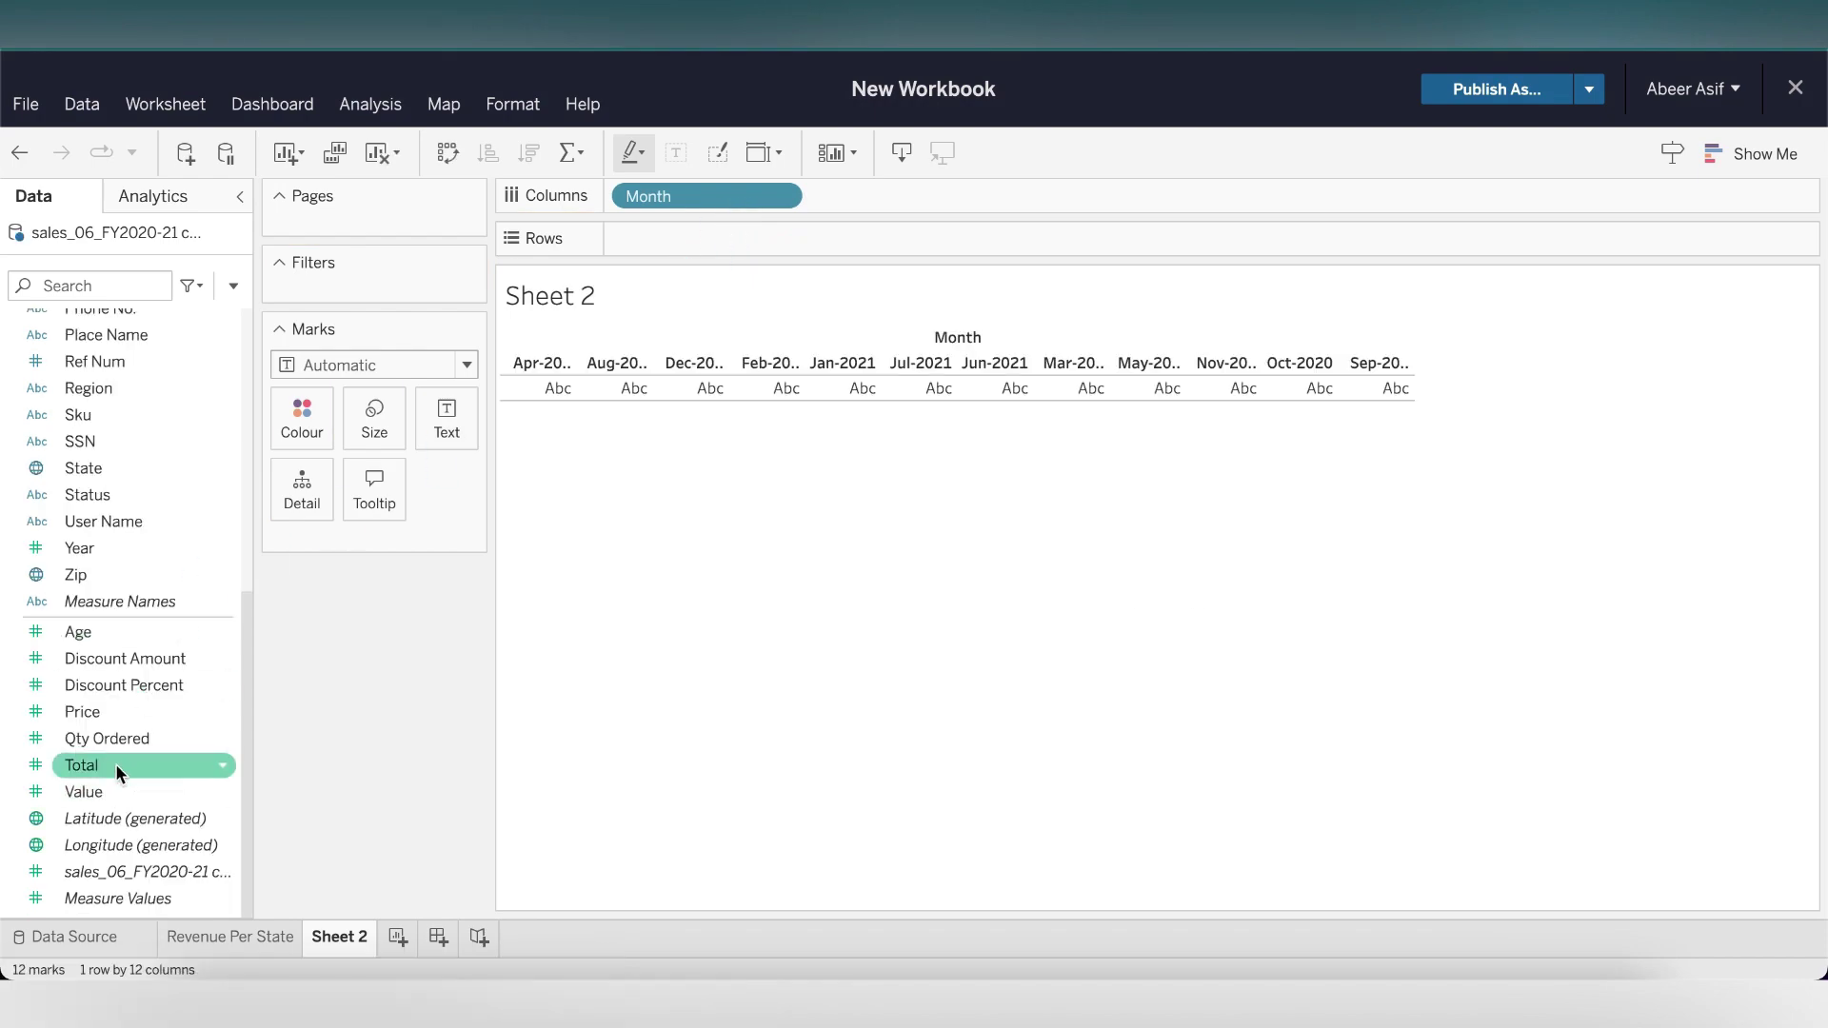
pyautogui.moveTo(116, 764); pyautogui.dragTo(705, 238)
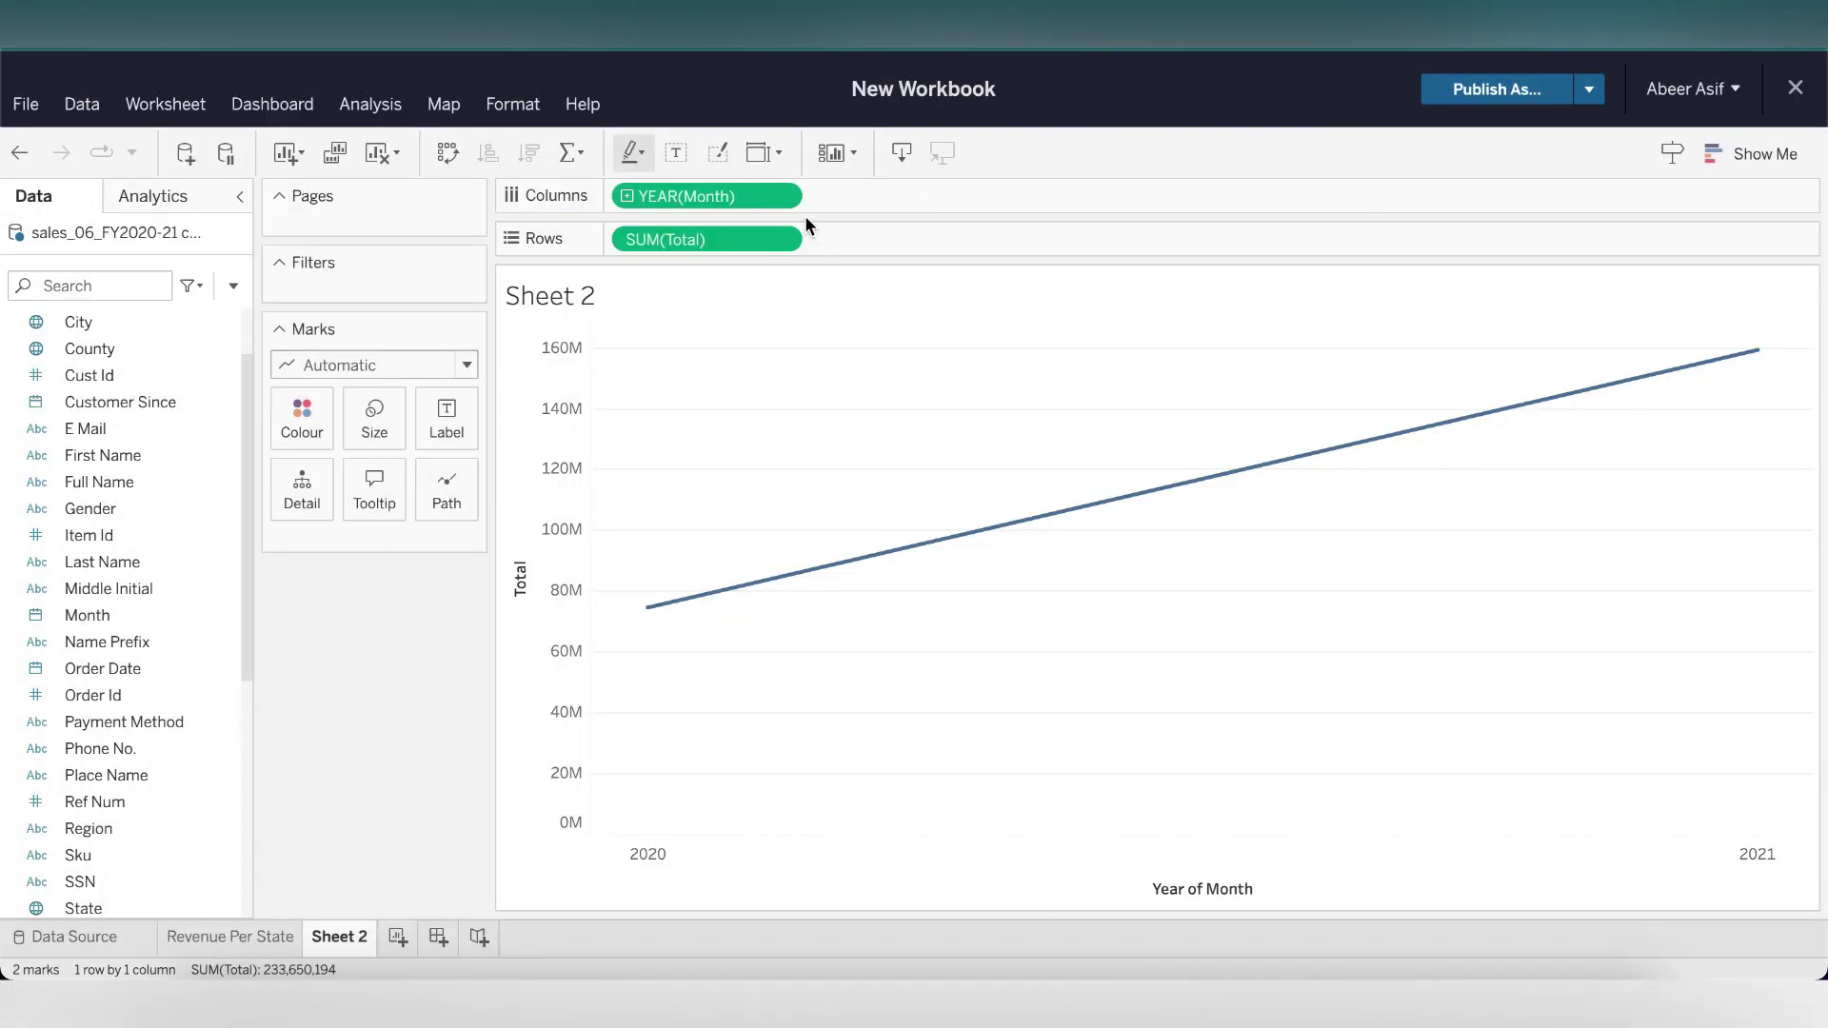
pyautogui.click(790, 198)
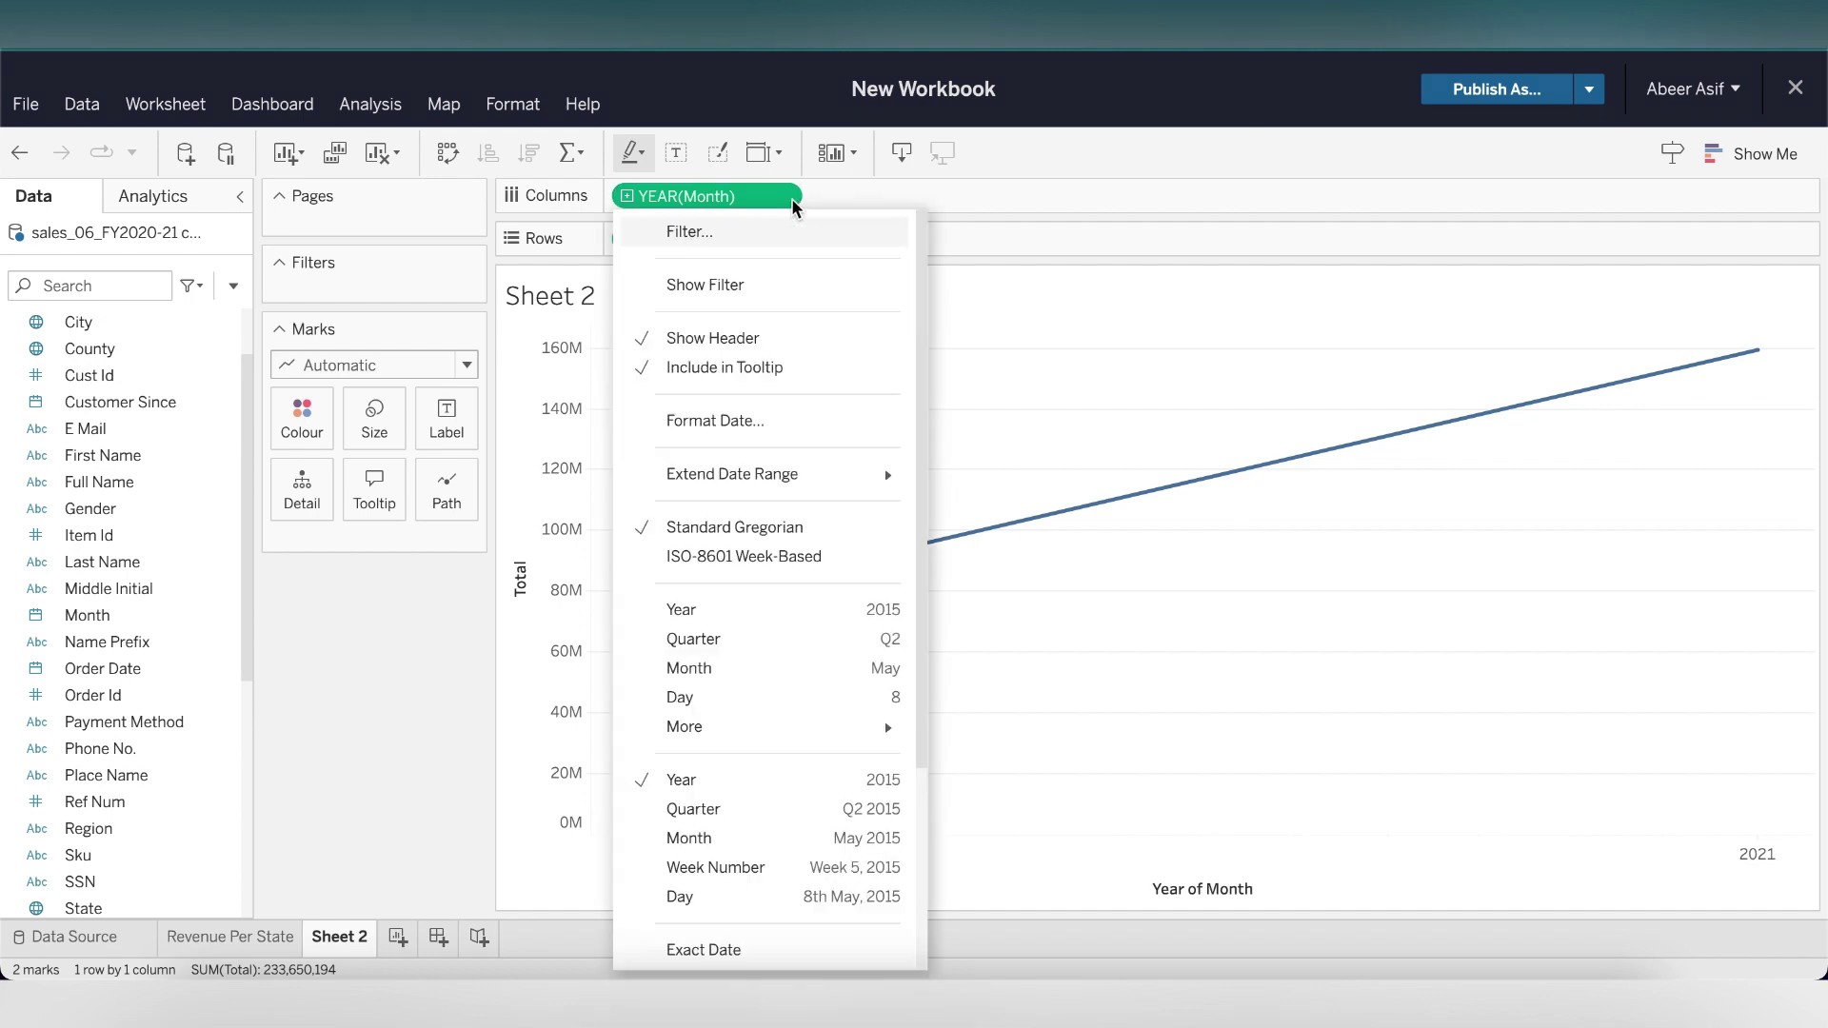
pyautogui.click(802, 671)
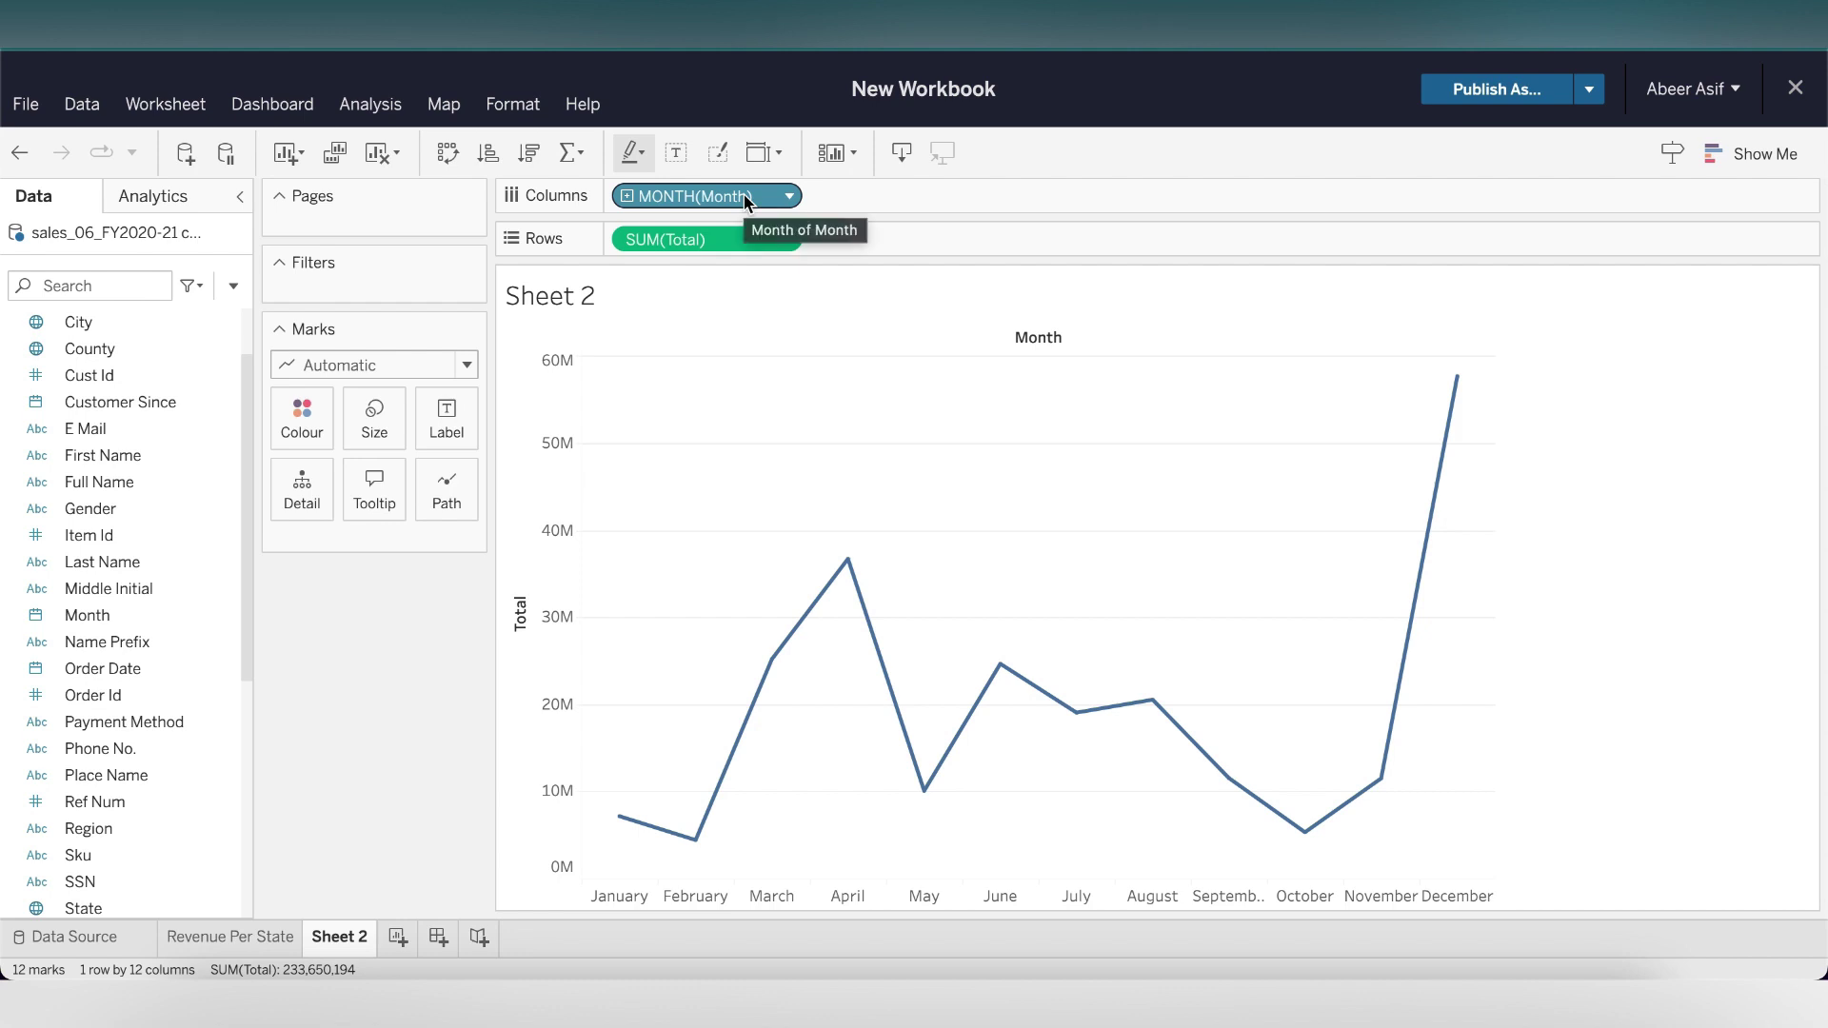
# Label each month's point with its revenue and name the sheet 'Revenue based on Month'.
pyautogui.moveTo(748, 238); pyautogui.dragTo(453, 419)
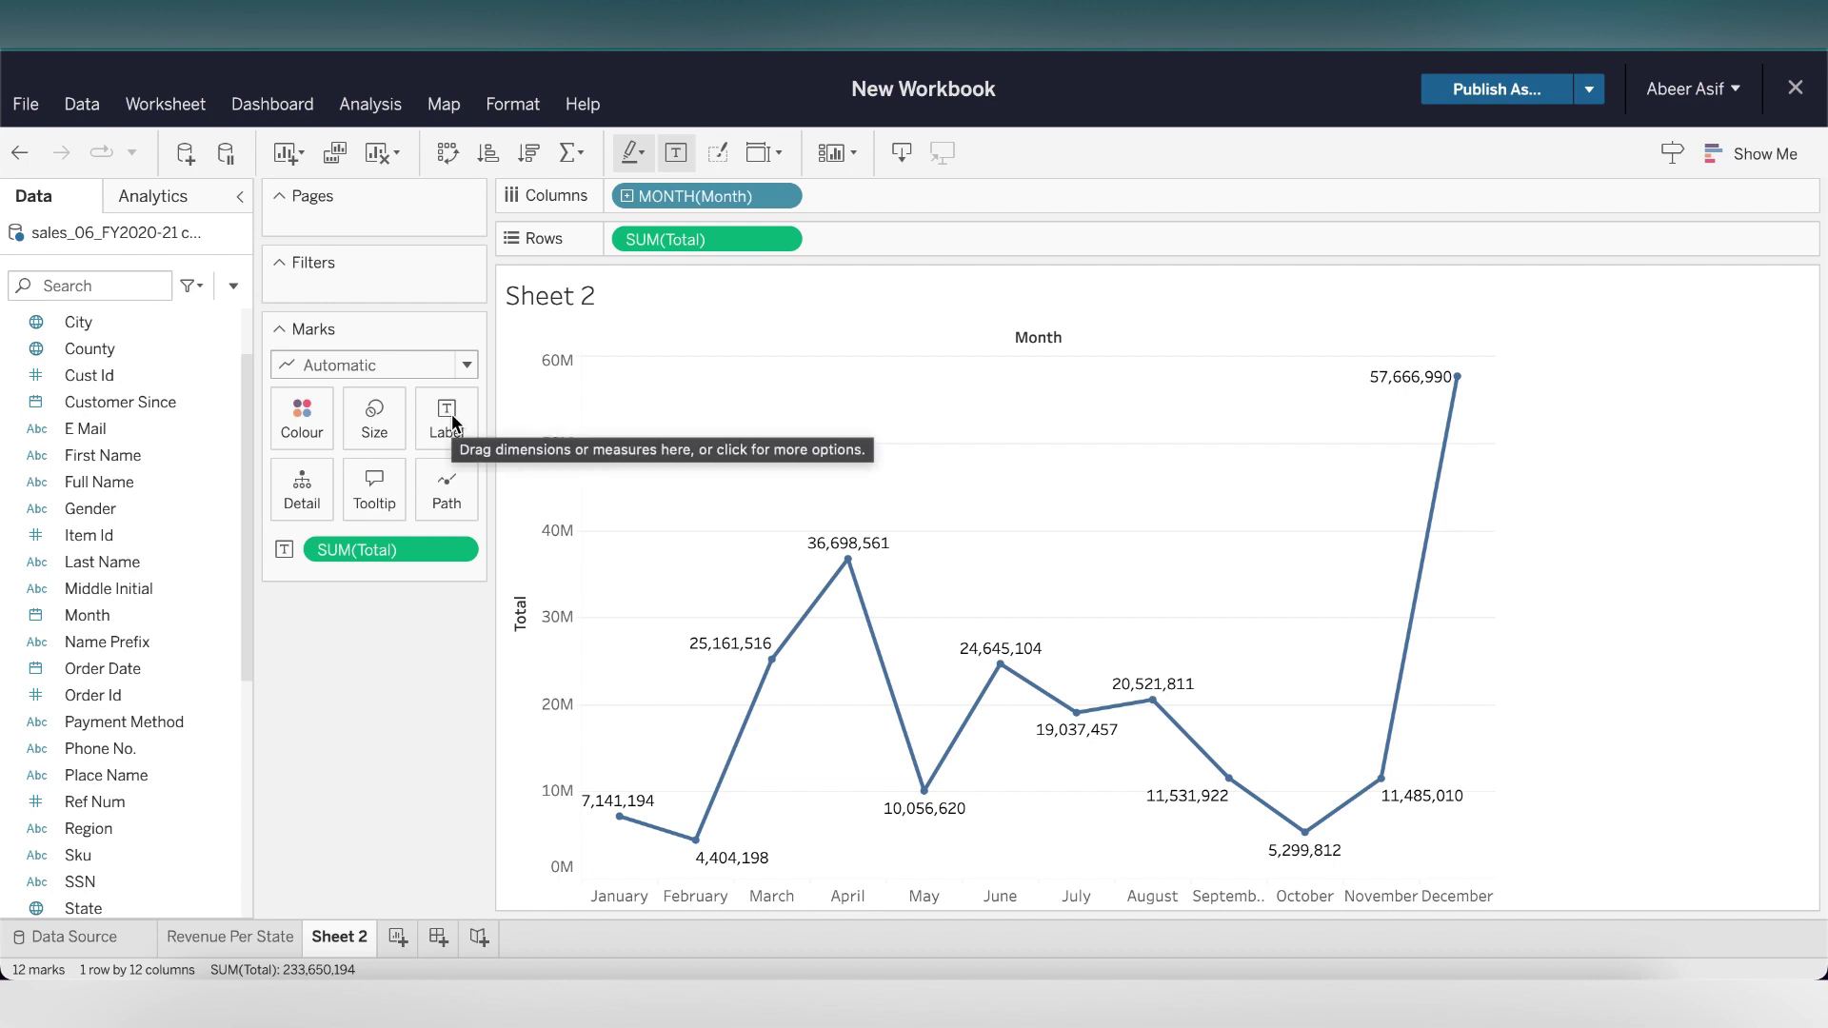
pyautogui.write('Revenue based on Month')
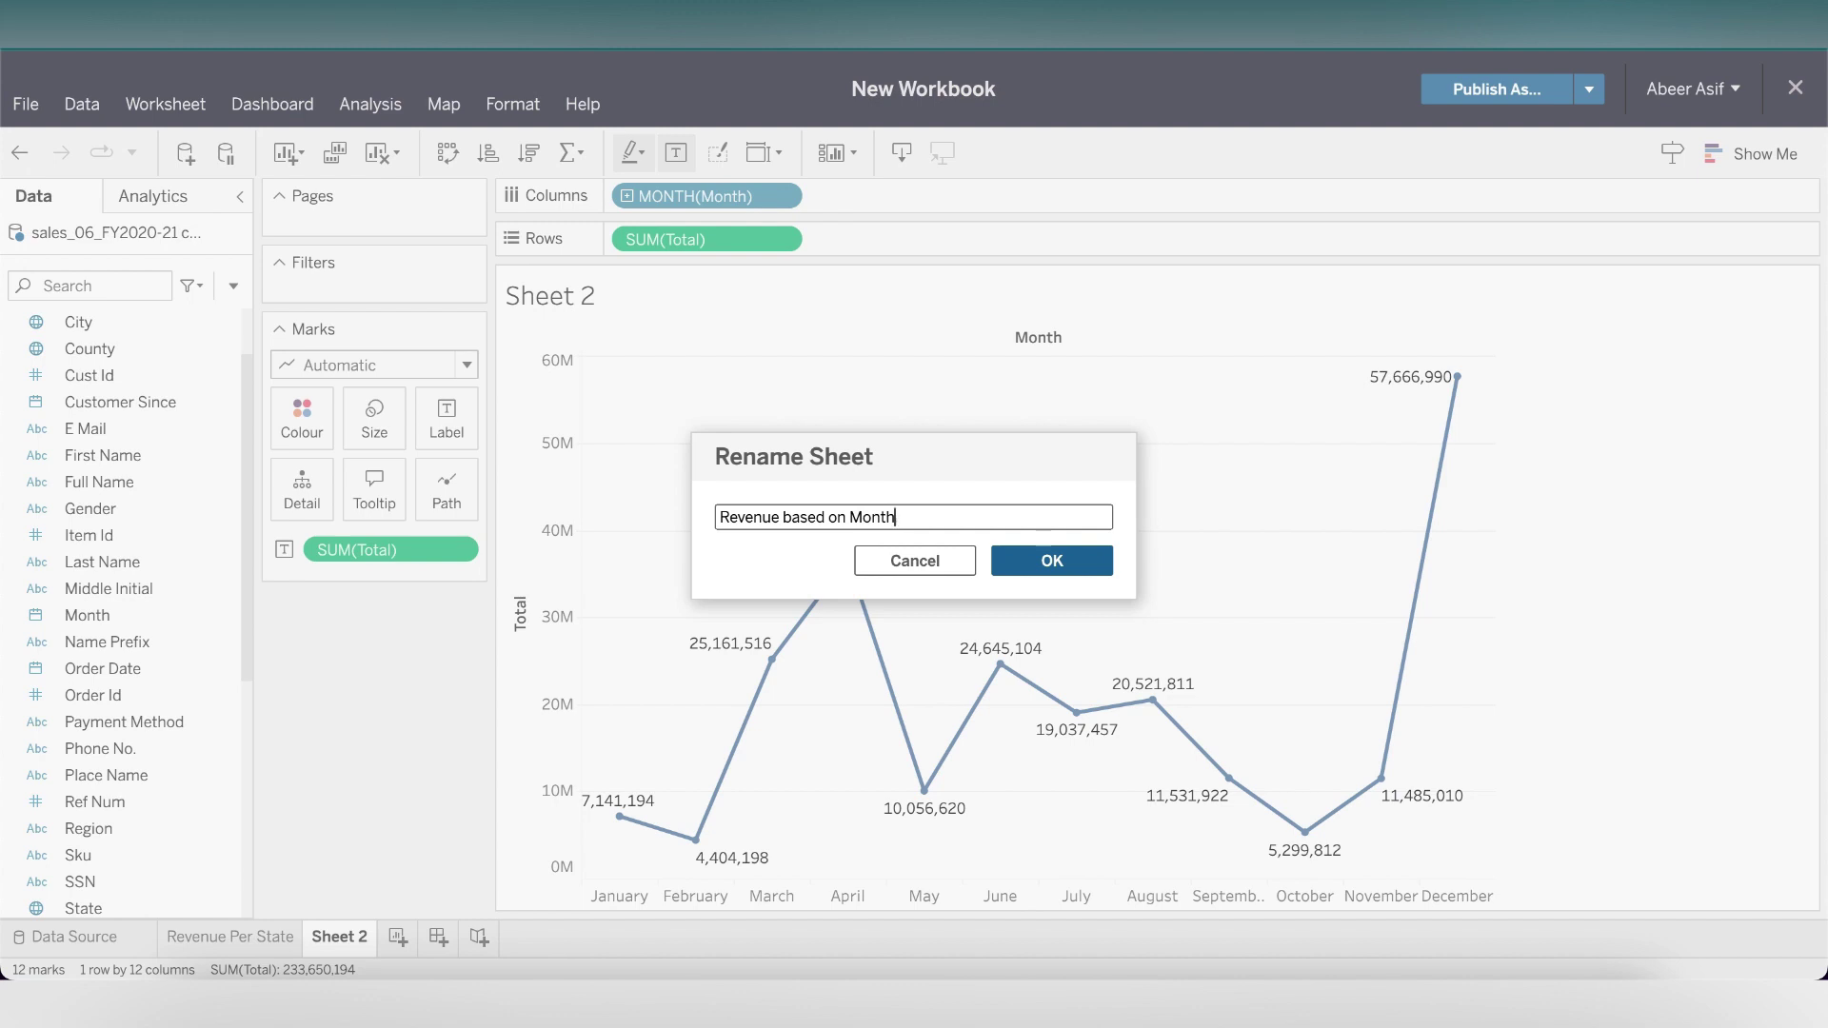
pyautogui.click(1091, 562)
# On a new Sheet 3, plot Age against Total, then remove SUM(Age), leaving one revenue bar.
pyautogui.click(524, 938)
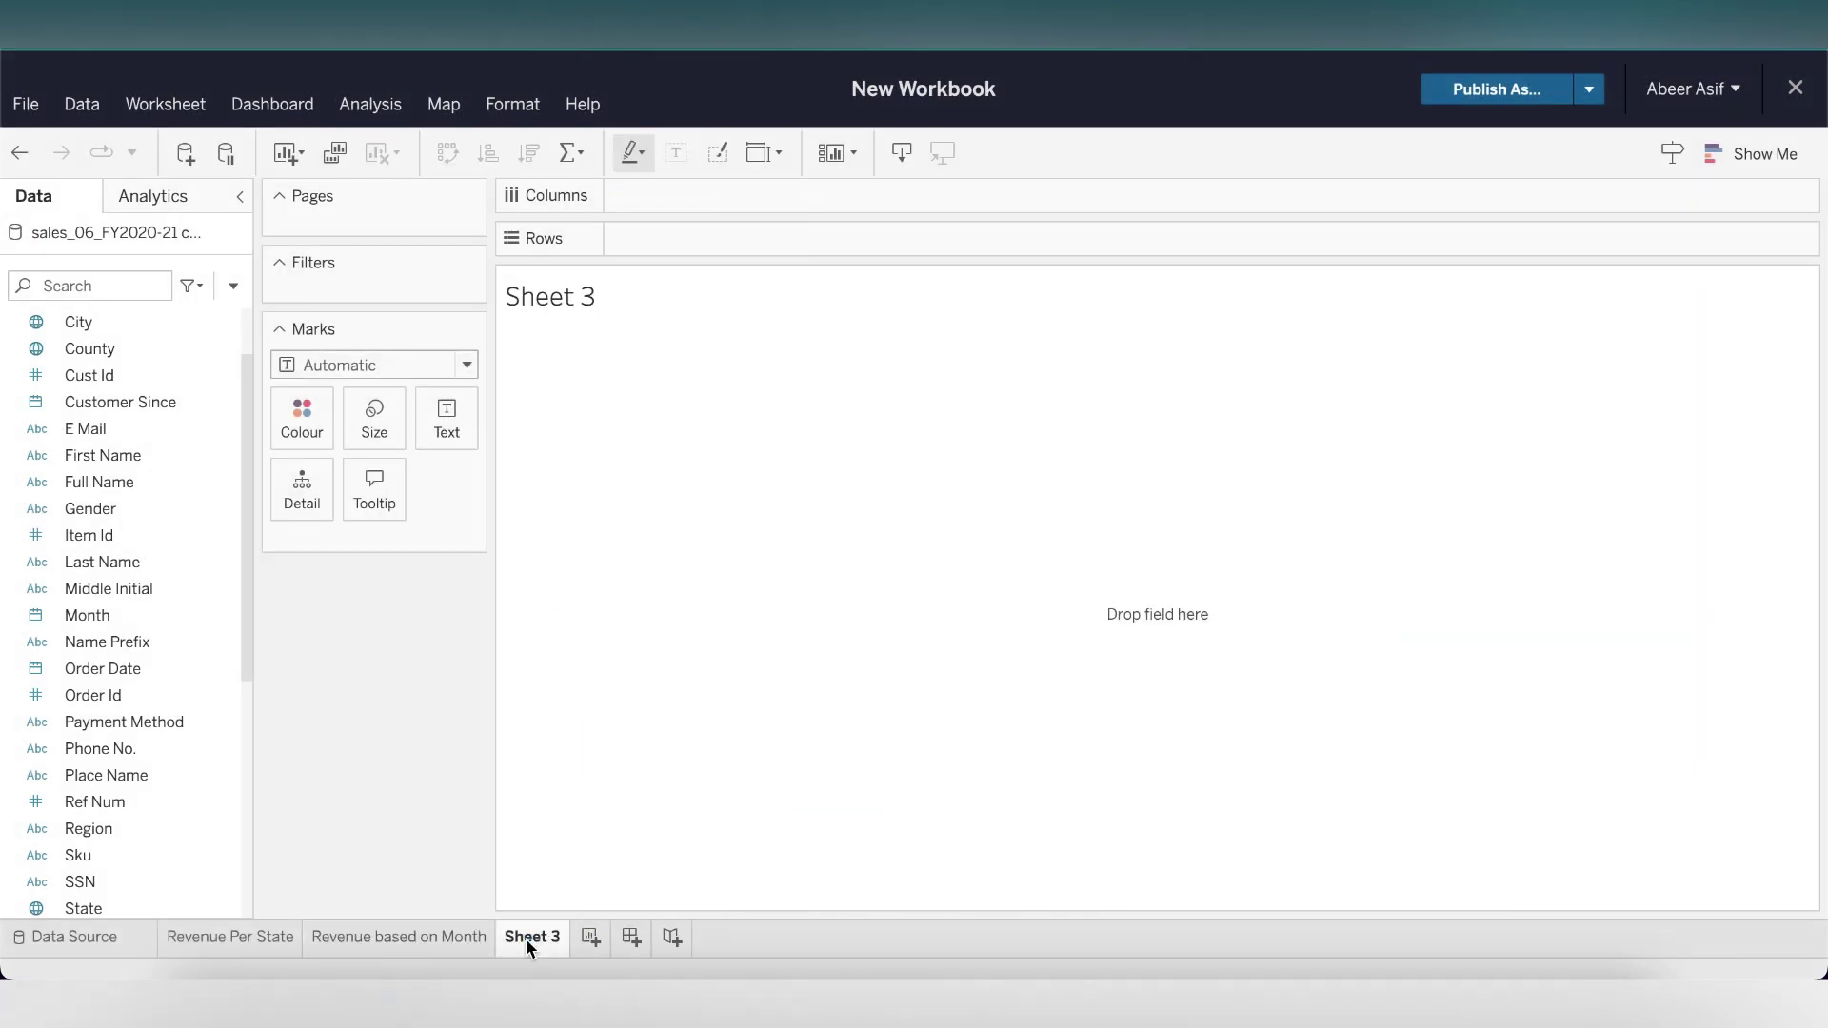
pyautogui.scroll(-5, 114, 638)
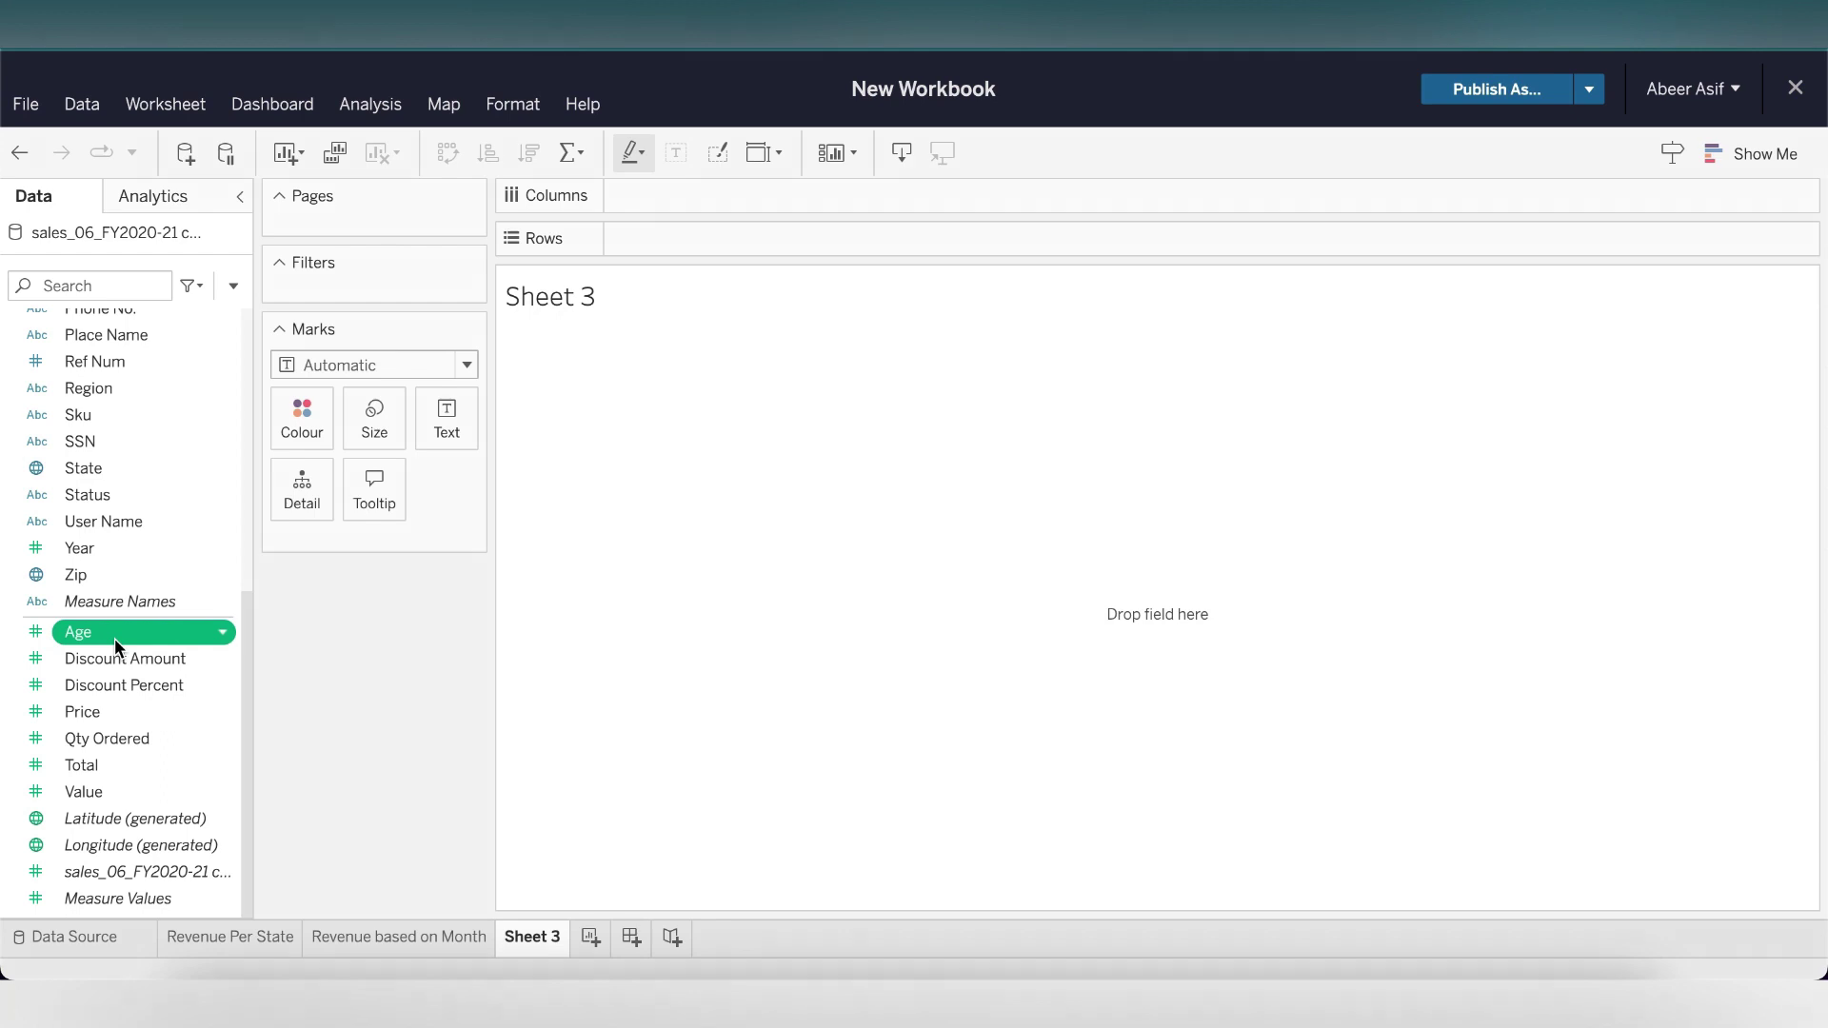
pyautogui.moveTo(114, 638); pyautogui.dragTo(760, 202)
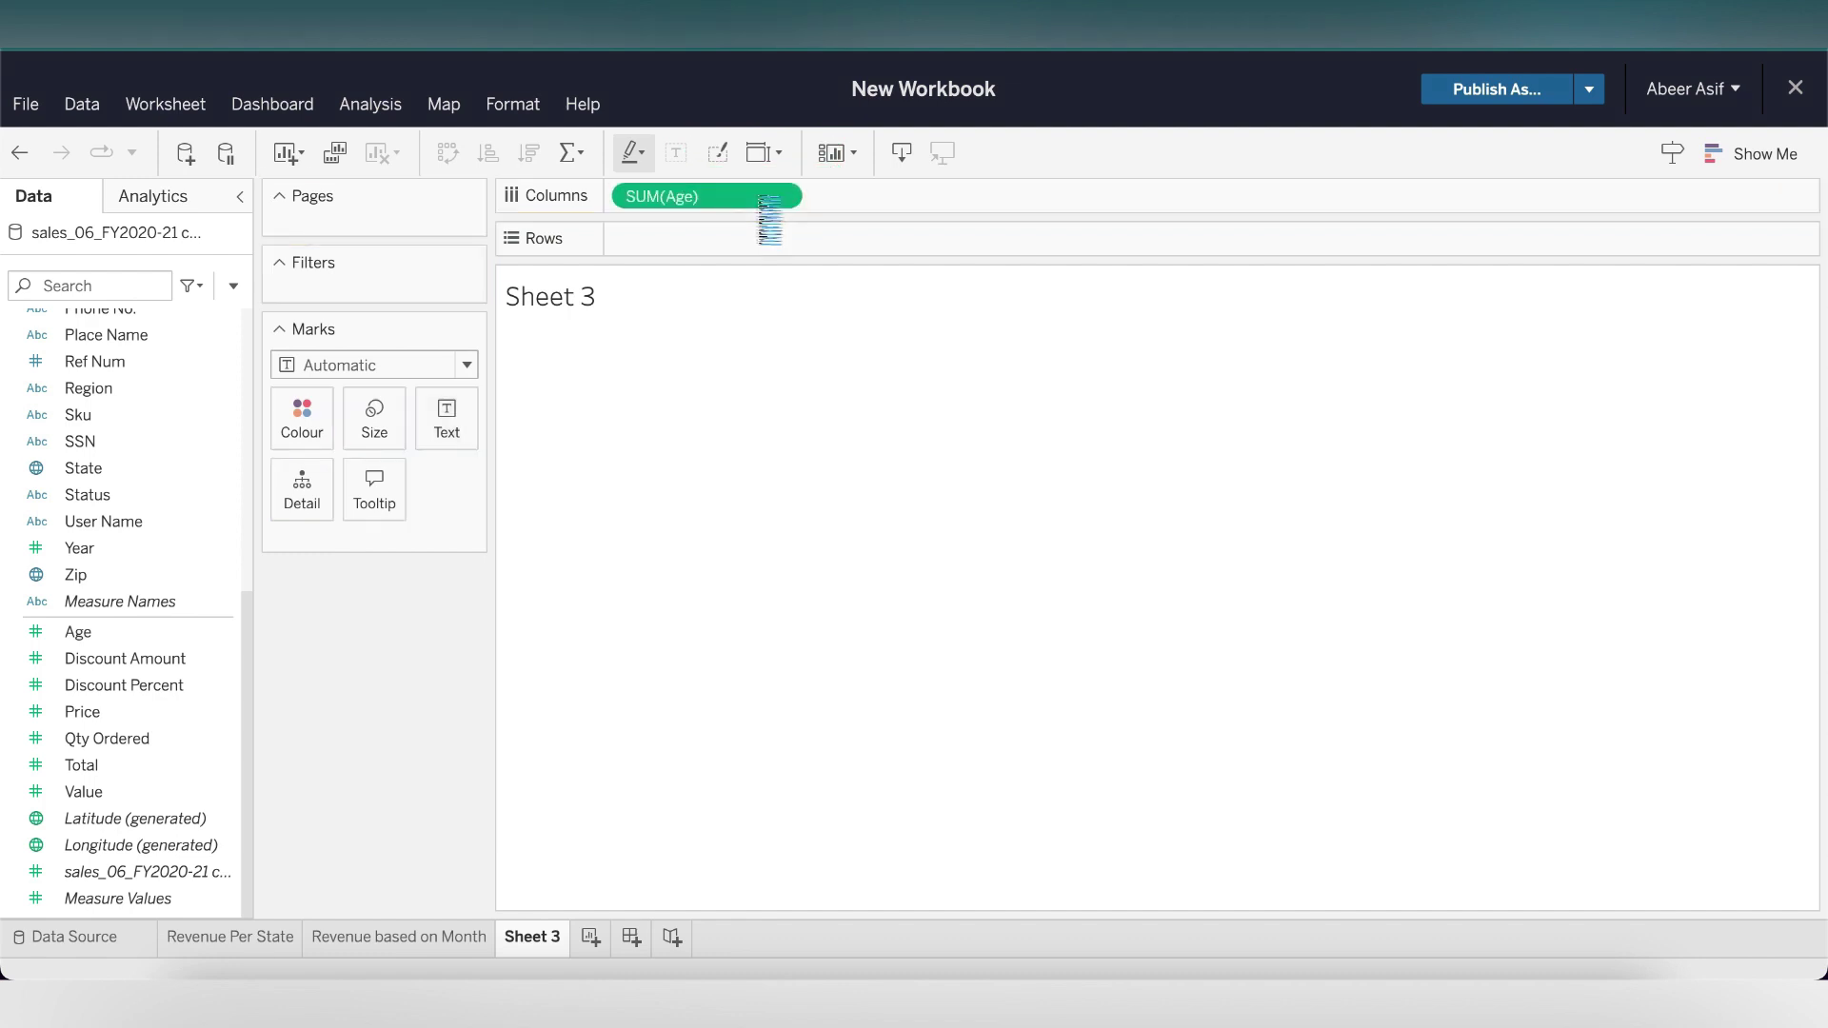
pyautogui.moveTo(127, 763); pyautogui.dragTo(727, 239)
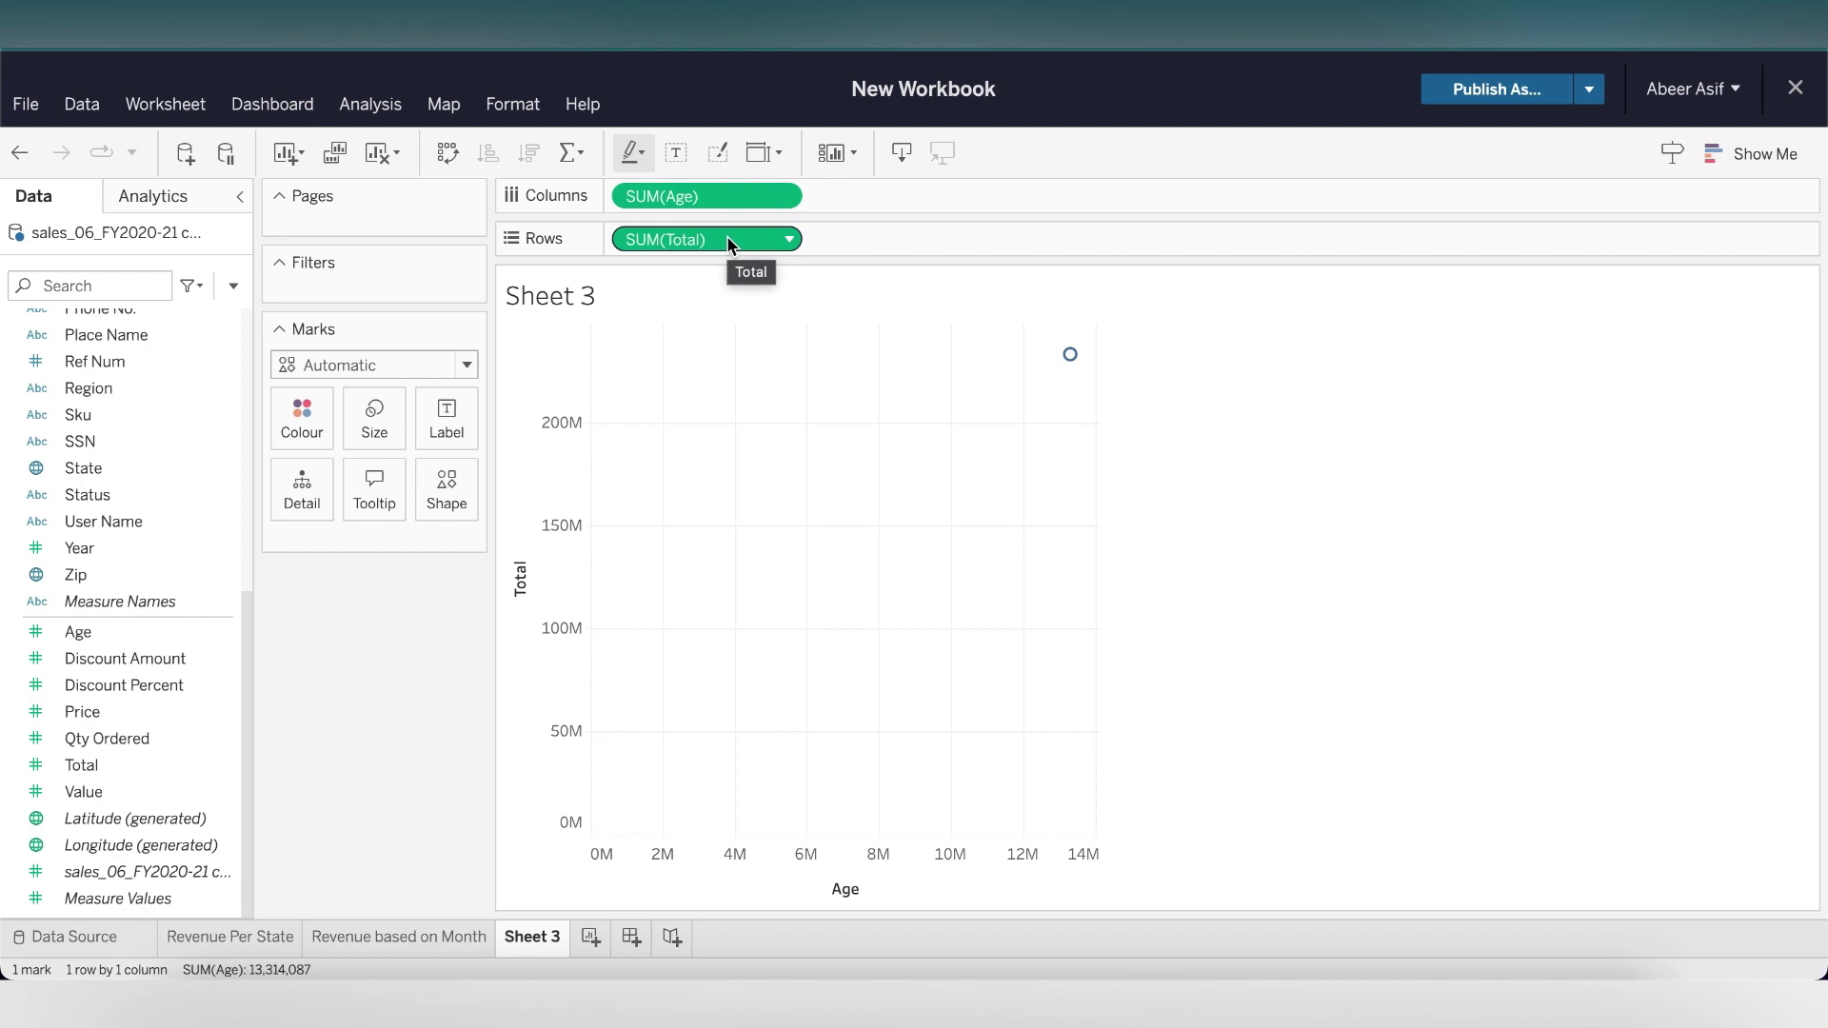
pyautogui.moveTo(728, 196); pyautogui.dragTo(225, 632)
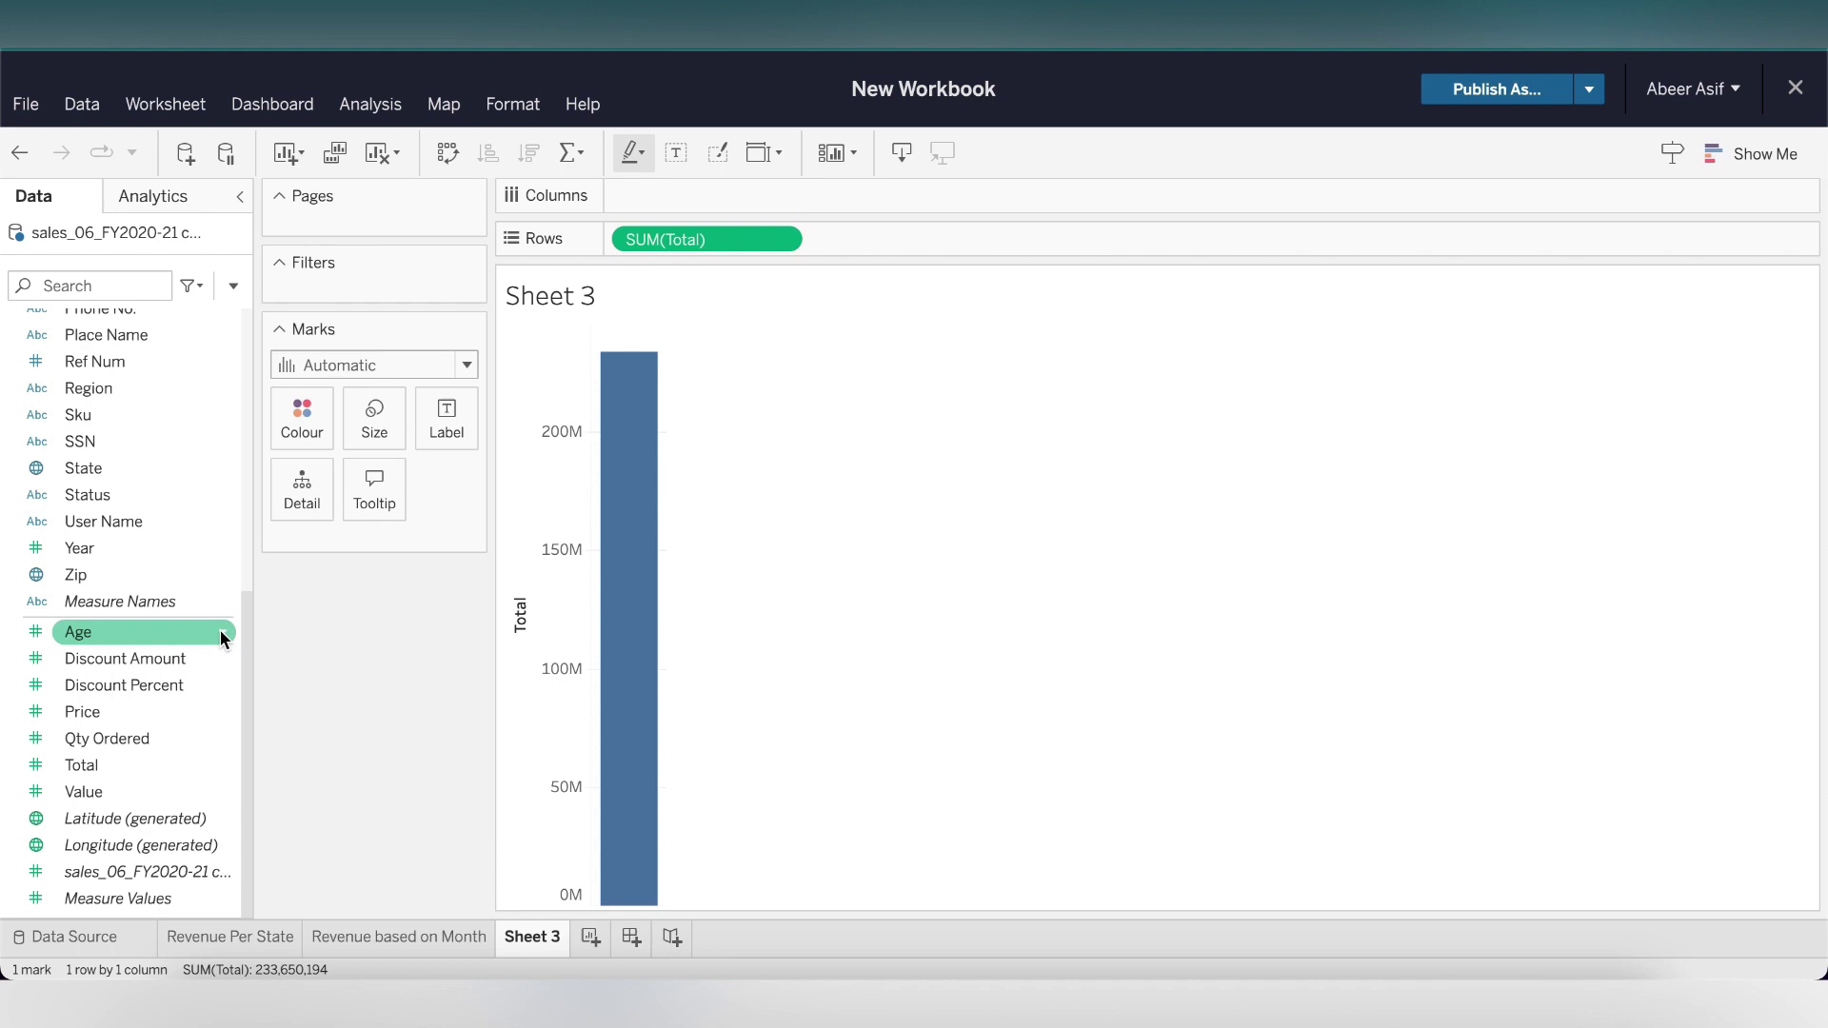
# Create an Age Bin field with bin size 10 and put it on Columns, giving bins 10–70.
pyautogui.rightClick(225, 632)
pyautogui.moveTo(191, 367)
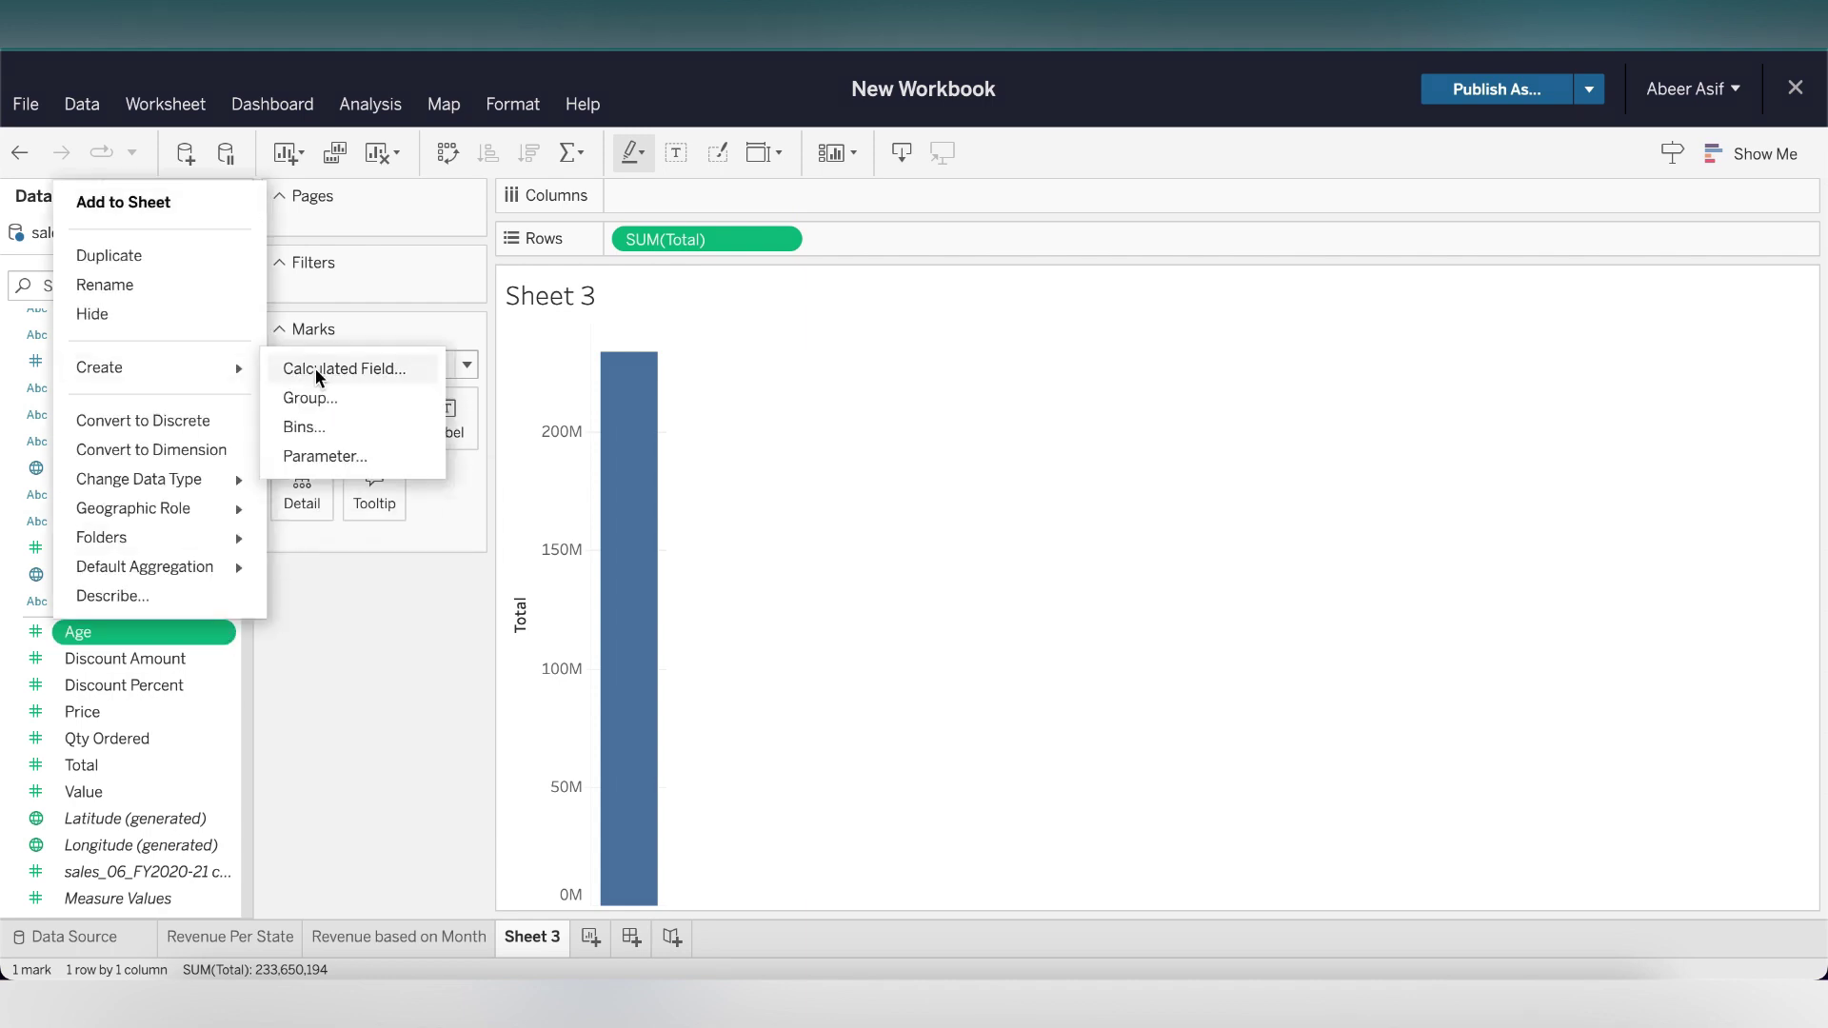
pyautogui.click(320, 424)
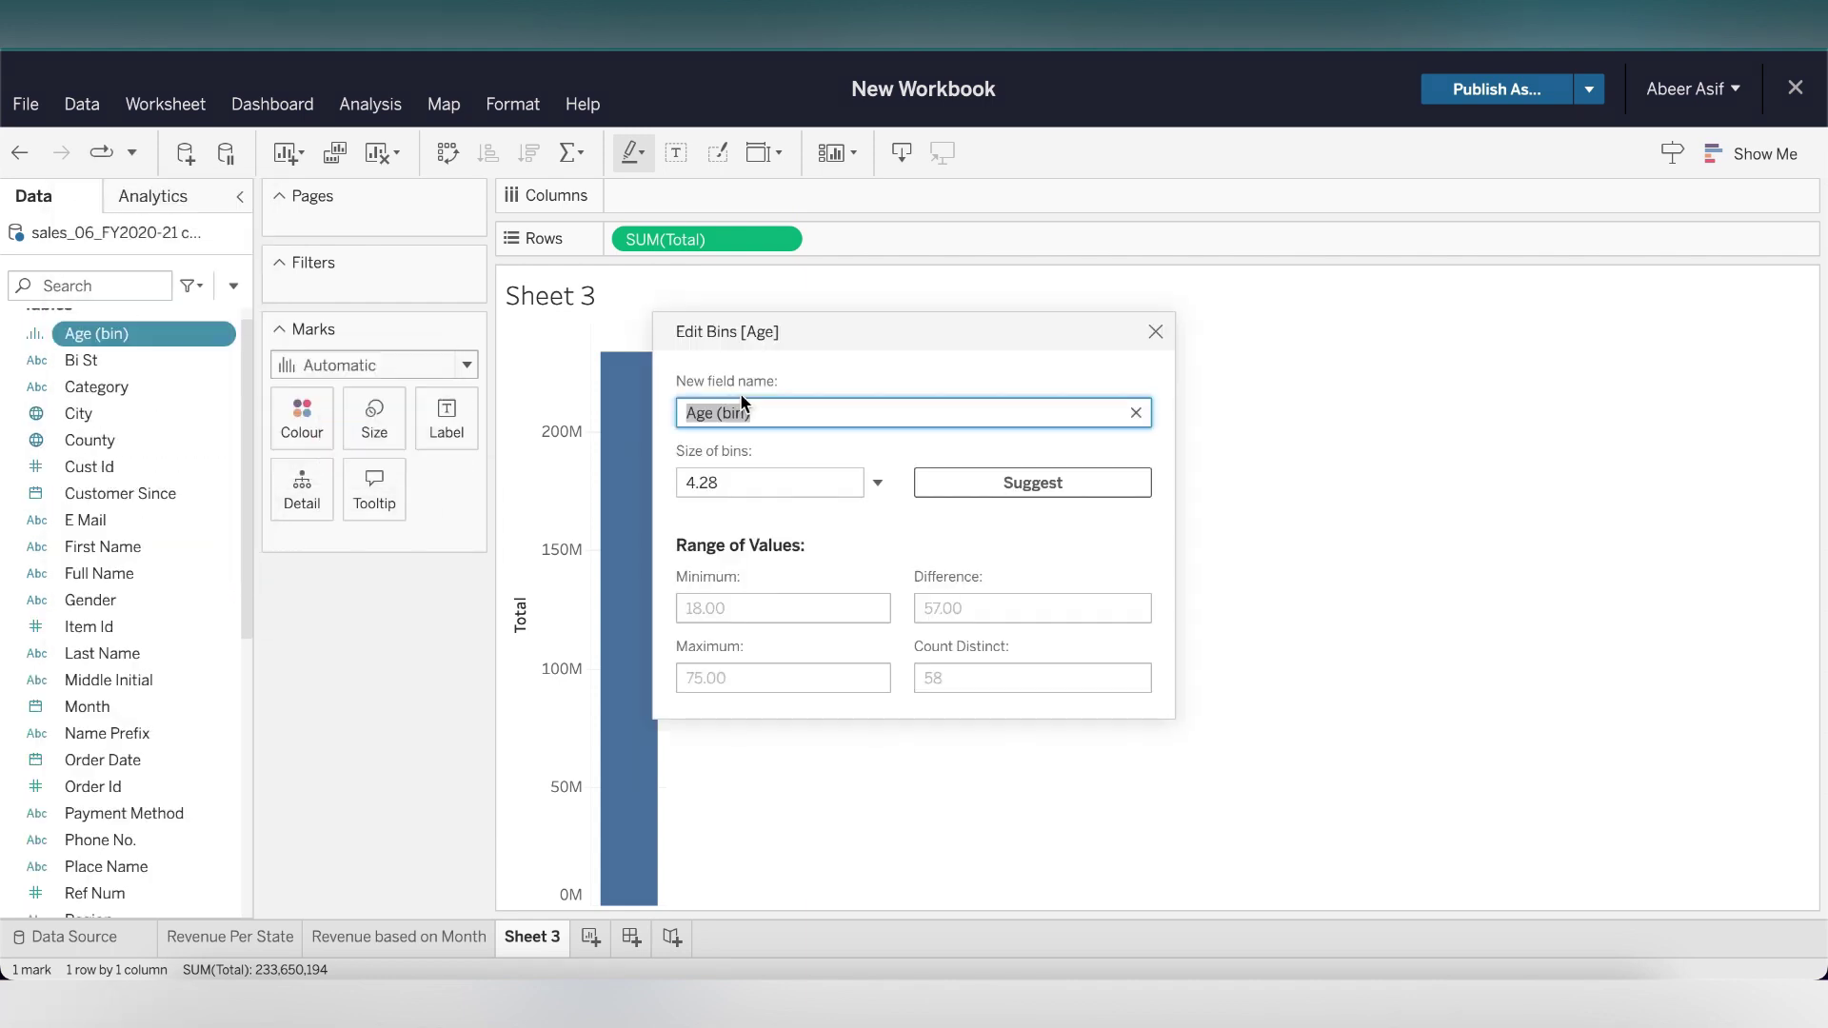
pyautogui.click(749, 412)
pyautogui.press('BackSpace')
pyautogui.press('BackSpace')
pyautogui.press('BackSpace')
pyautogui.press('BackSpace')
pyautogui.press('BackSpace')
pyautogui.write('Bin')
pyautogui.click(768, 494)
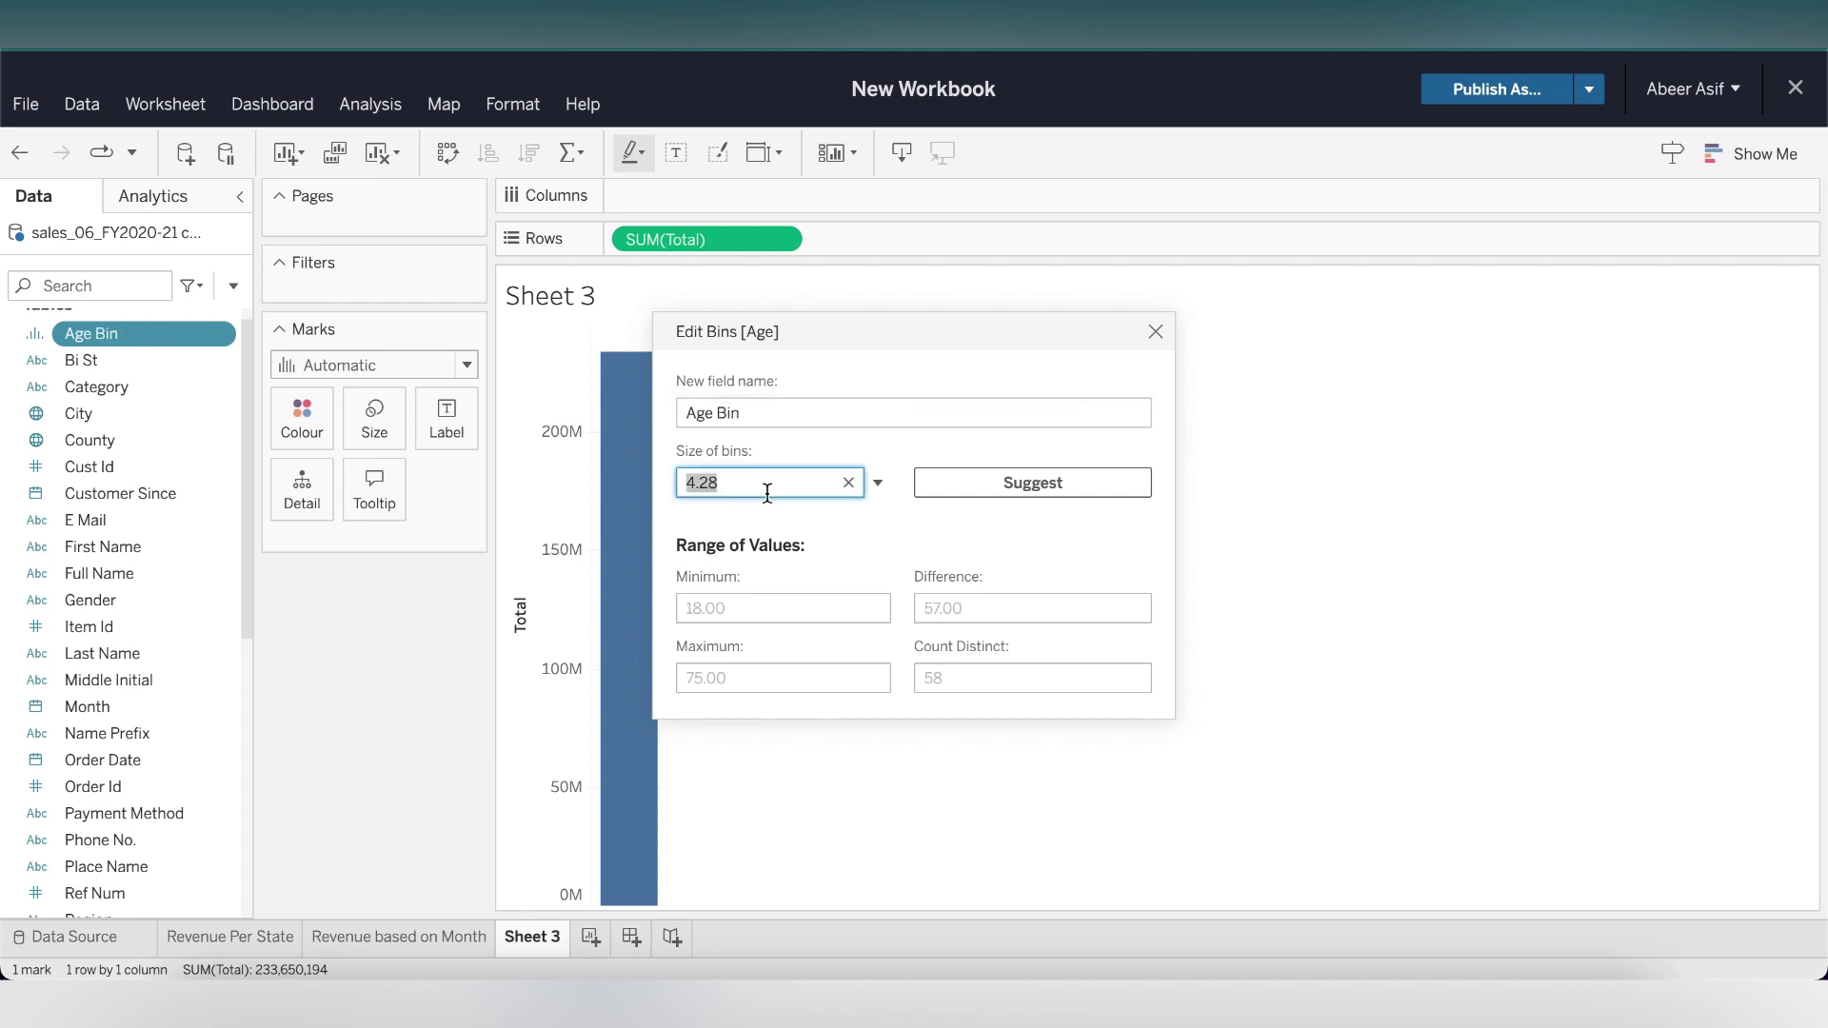
pyautogui.write('10')
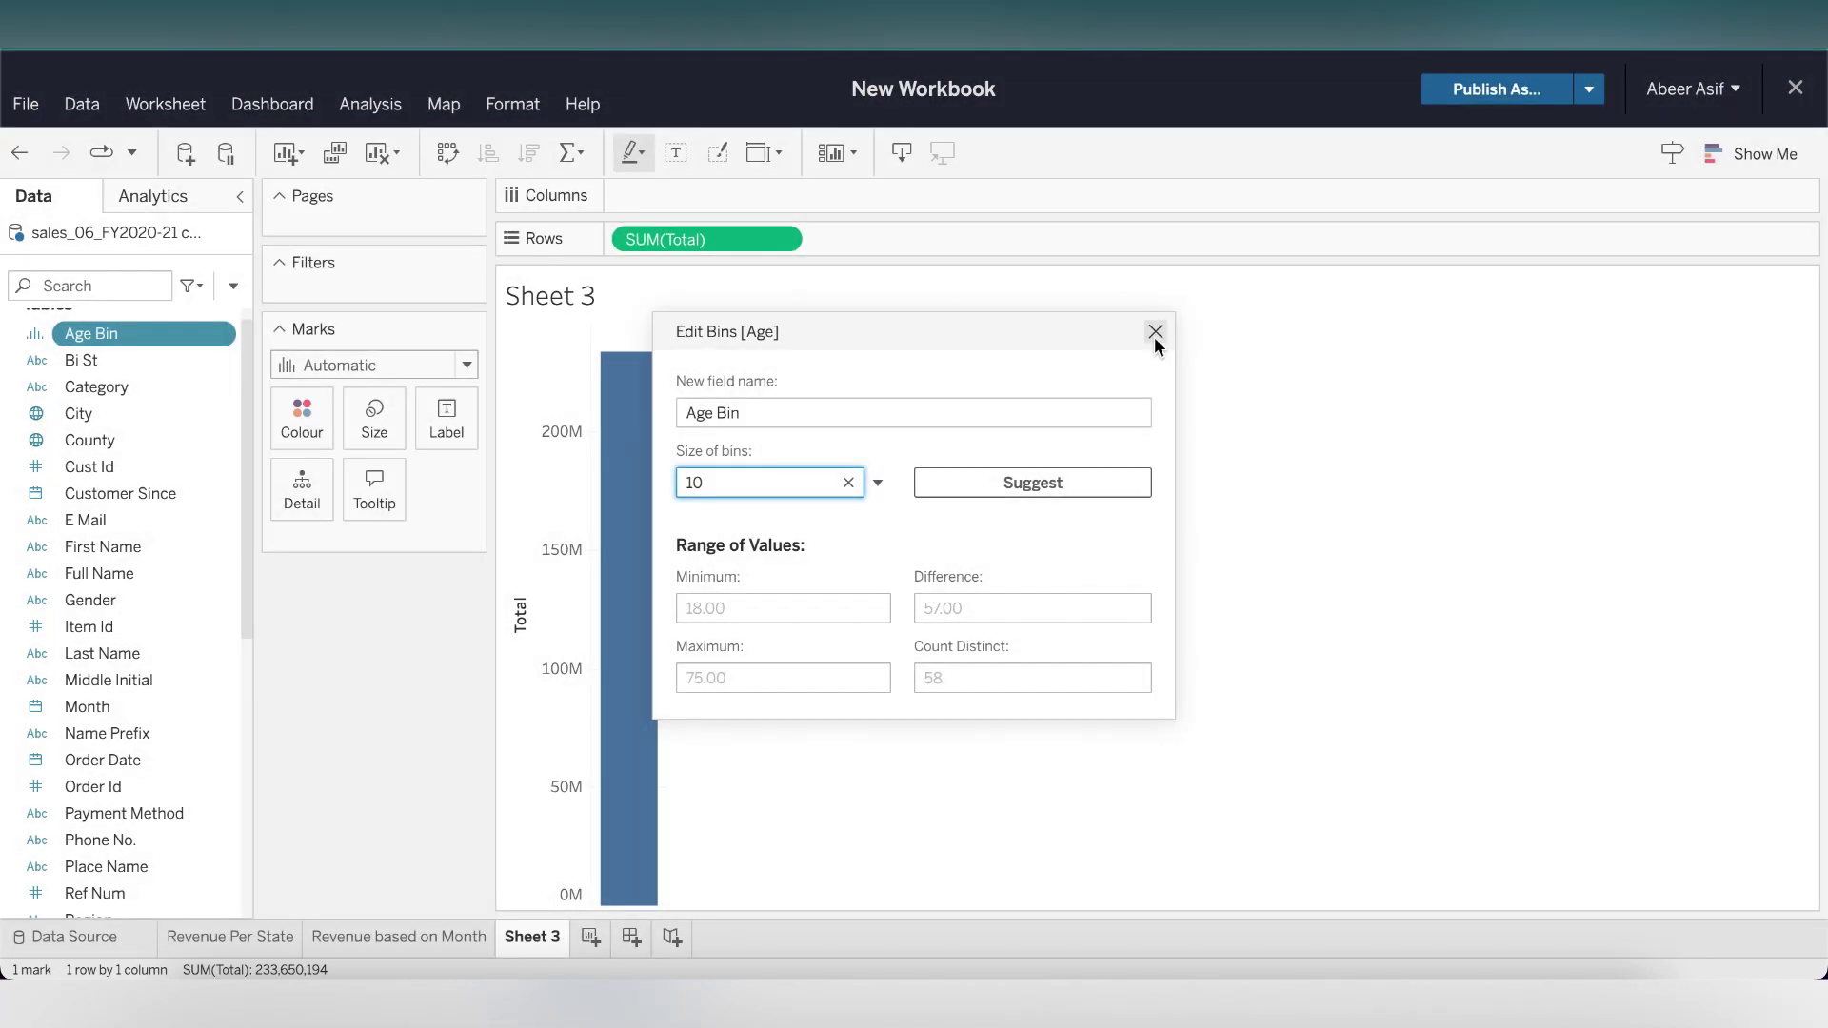
pyautogui.click(1155, 333)
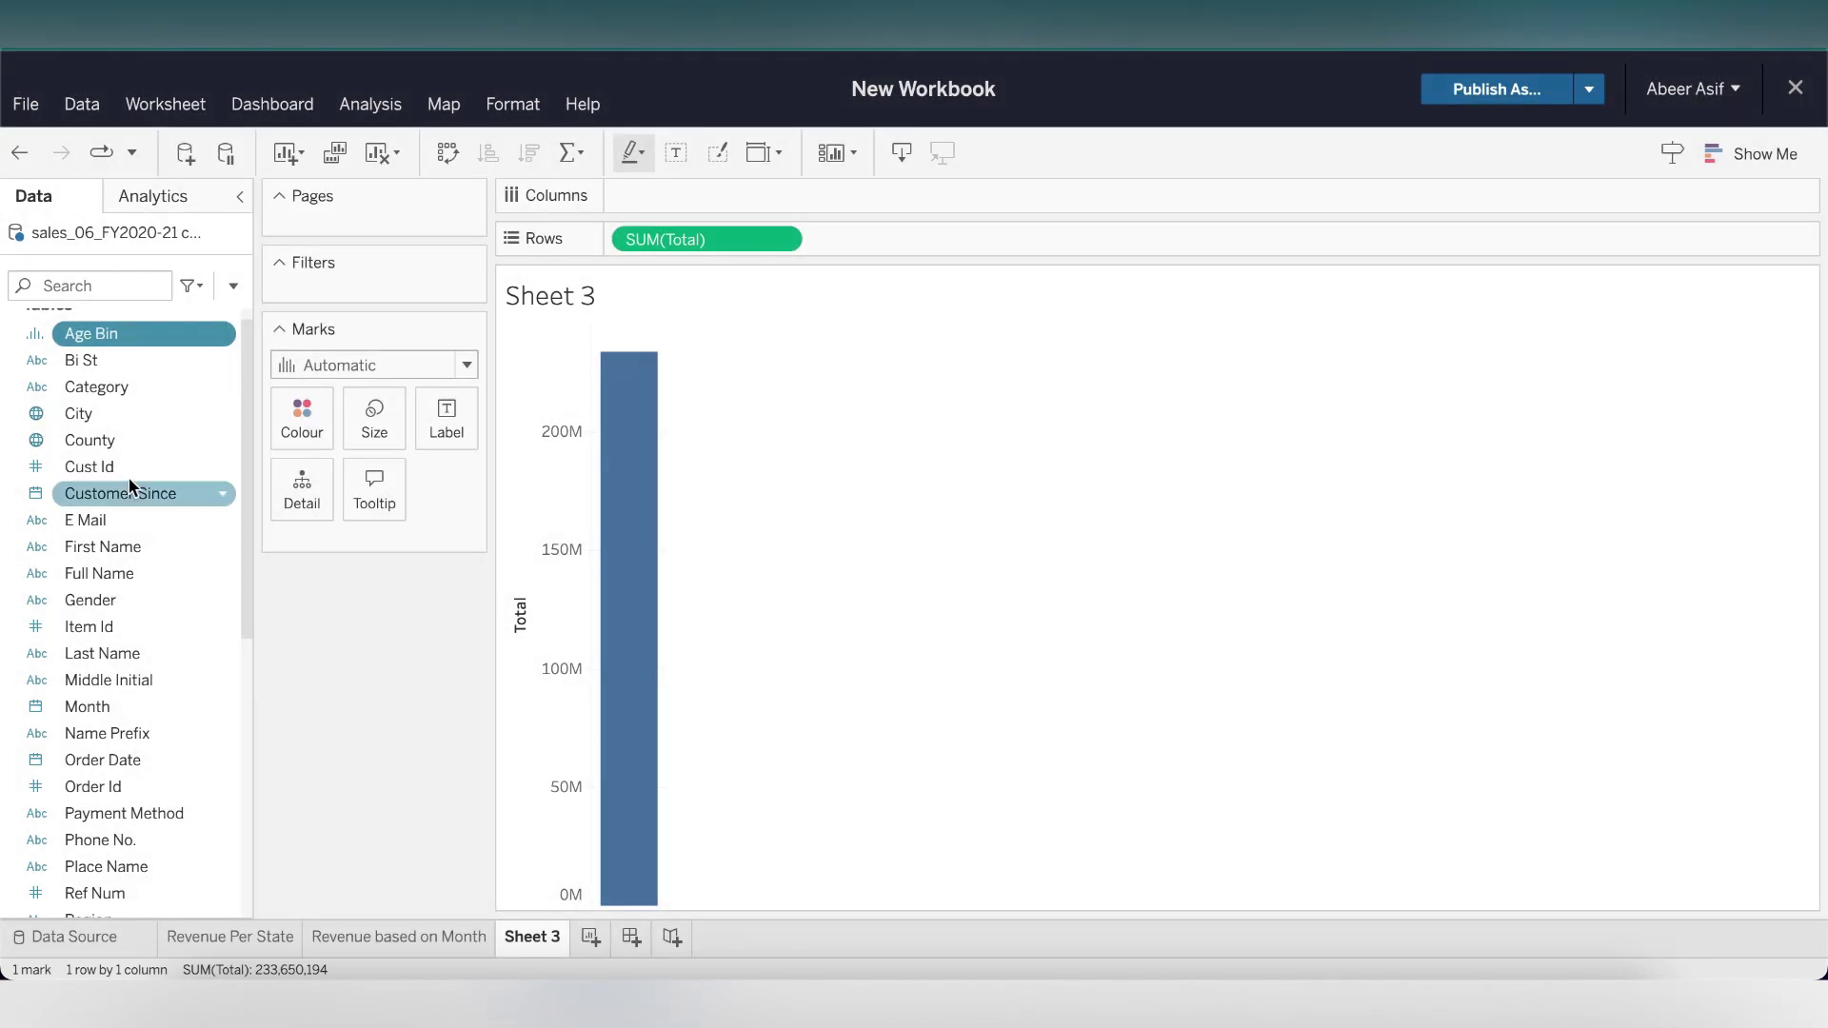
pyautogui.moveTo(100, 333); pyautogui.dragTo(714, 199)
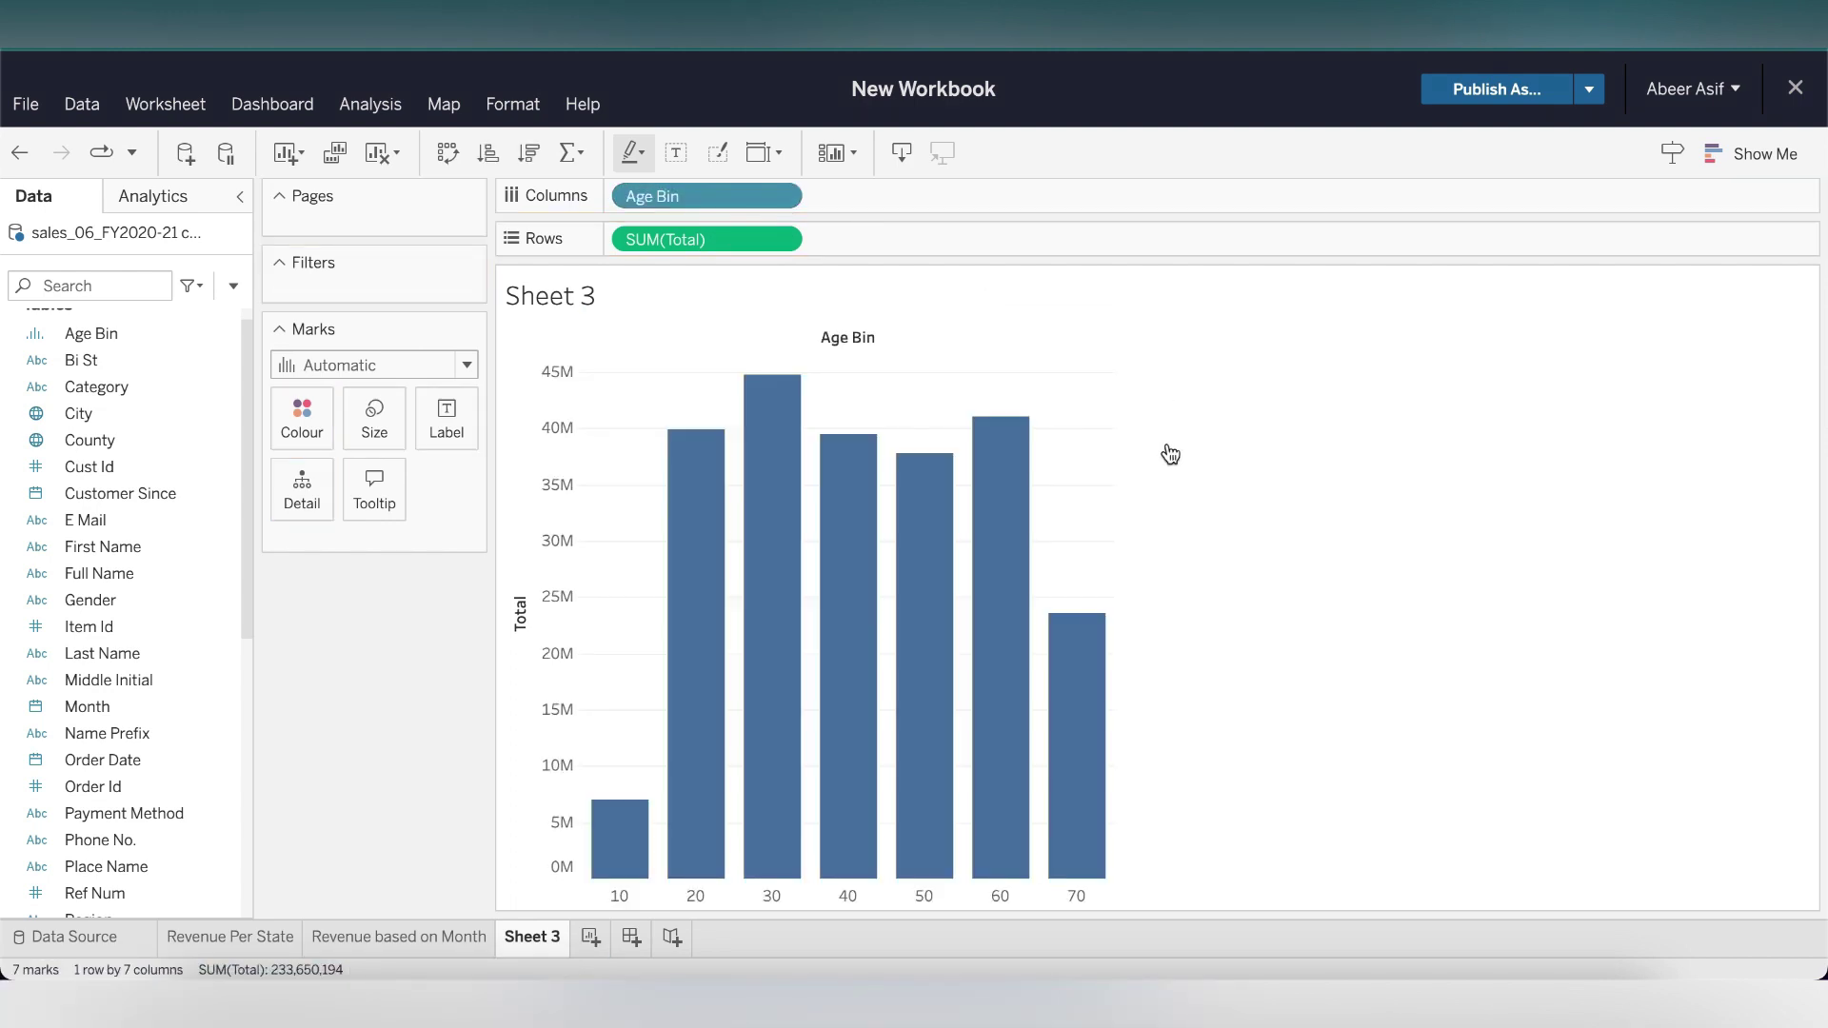
pyautogui.moveTo(686, 874)
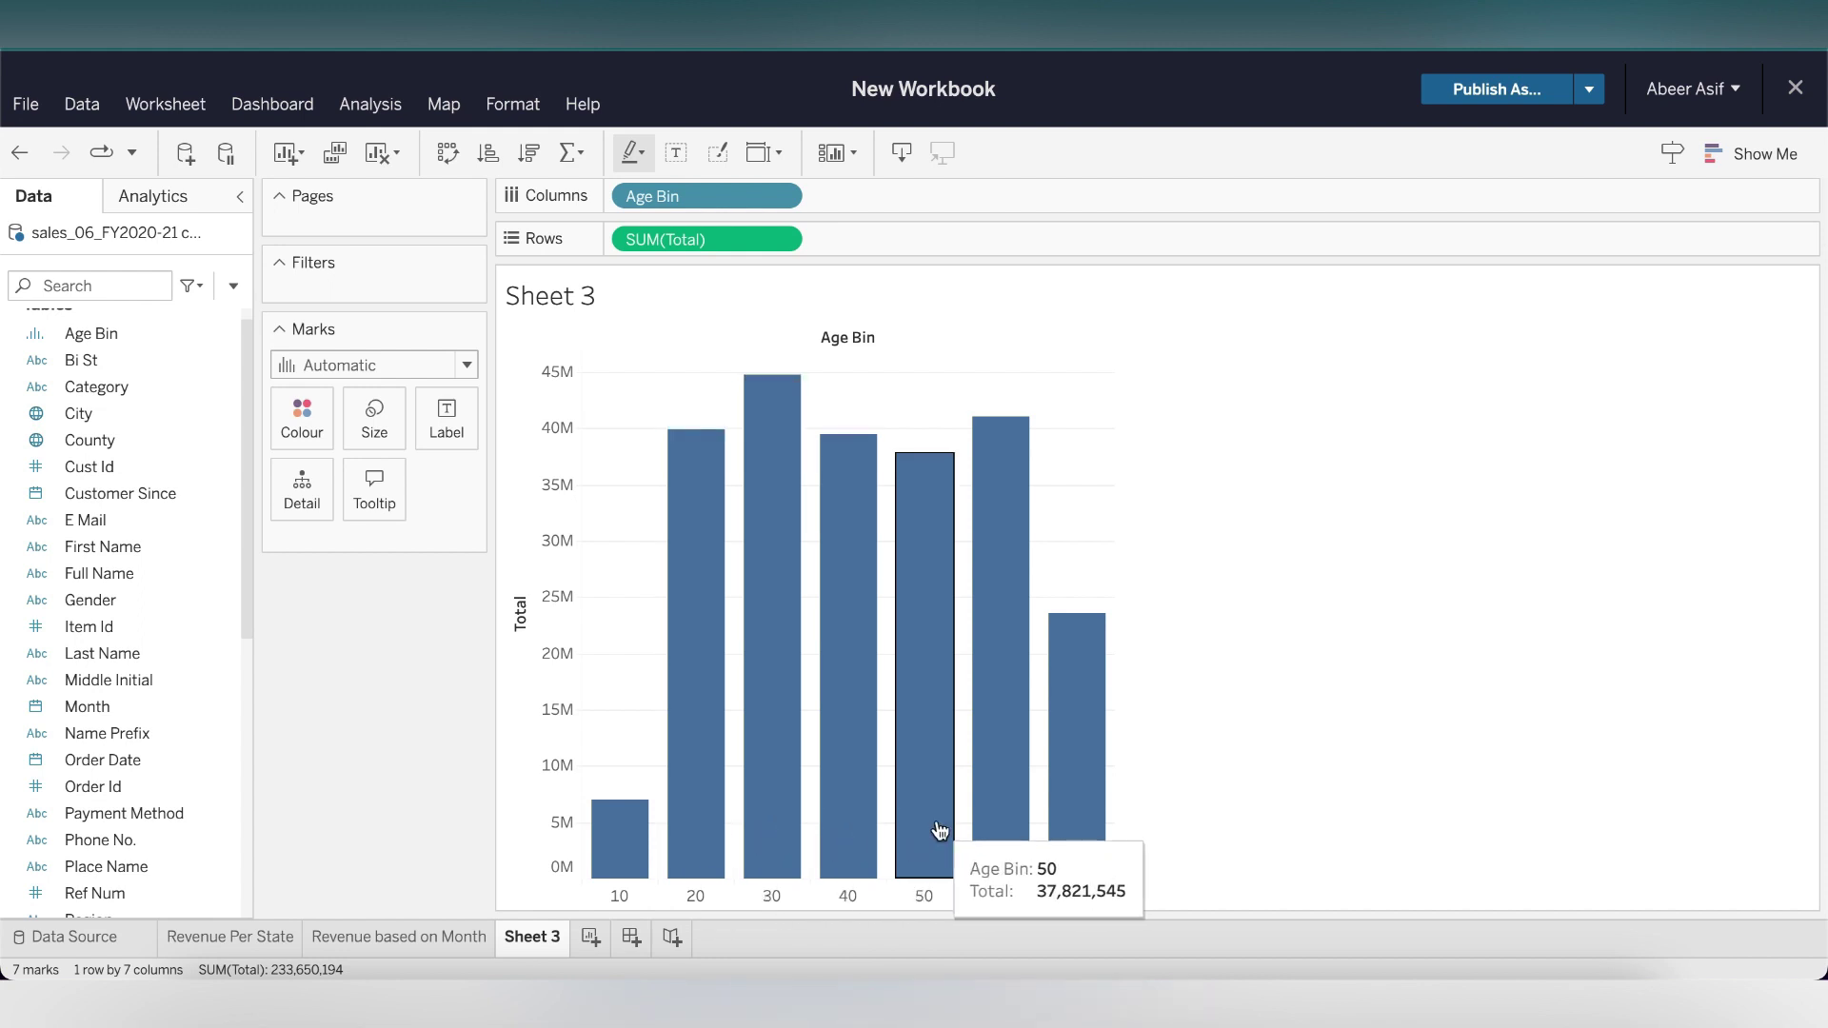
# Alias the Age Bin members as <20, 30-40, 40-50, 50-60, 60-70, 70-80 and >70.
pyautogui.click(791, 197)
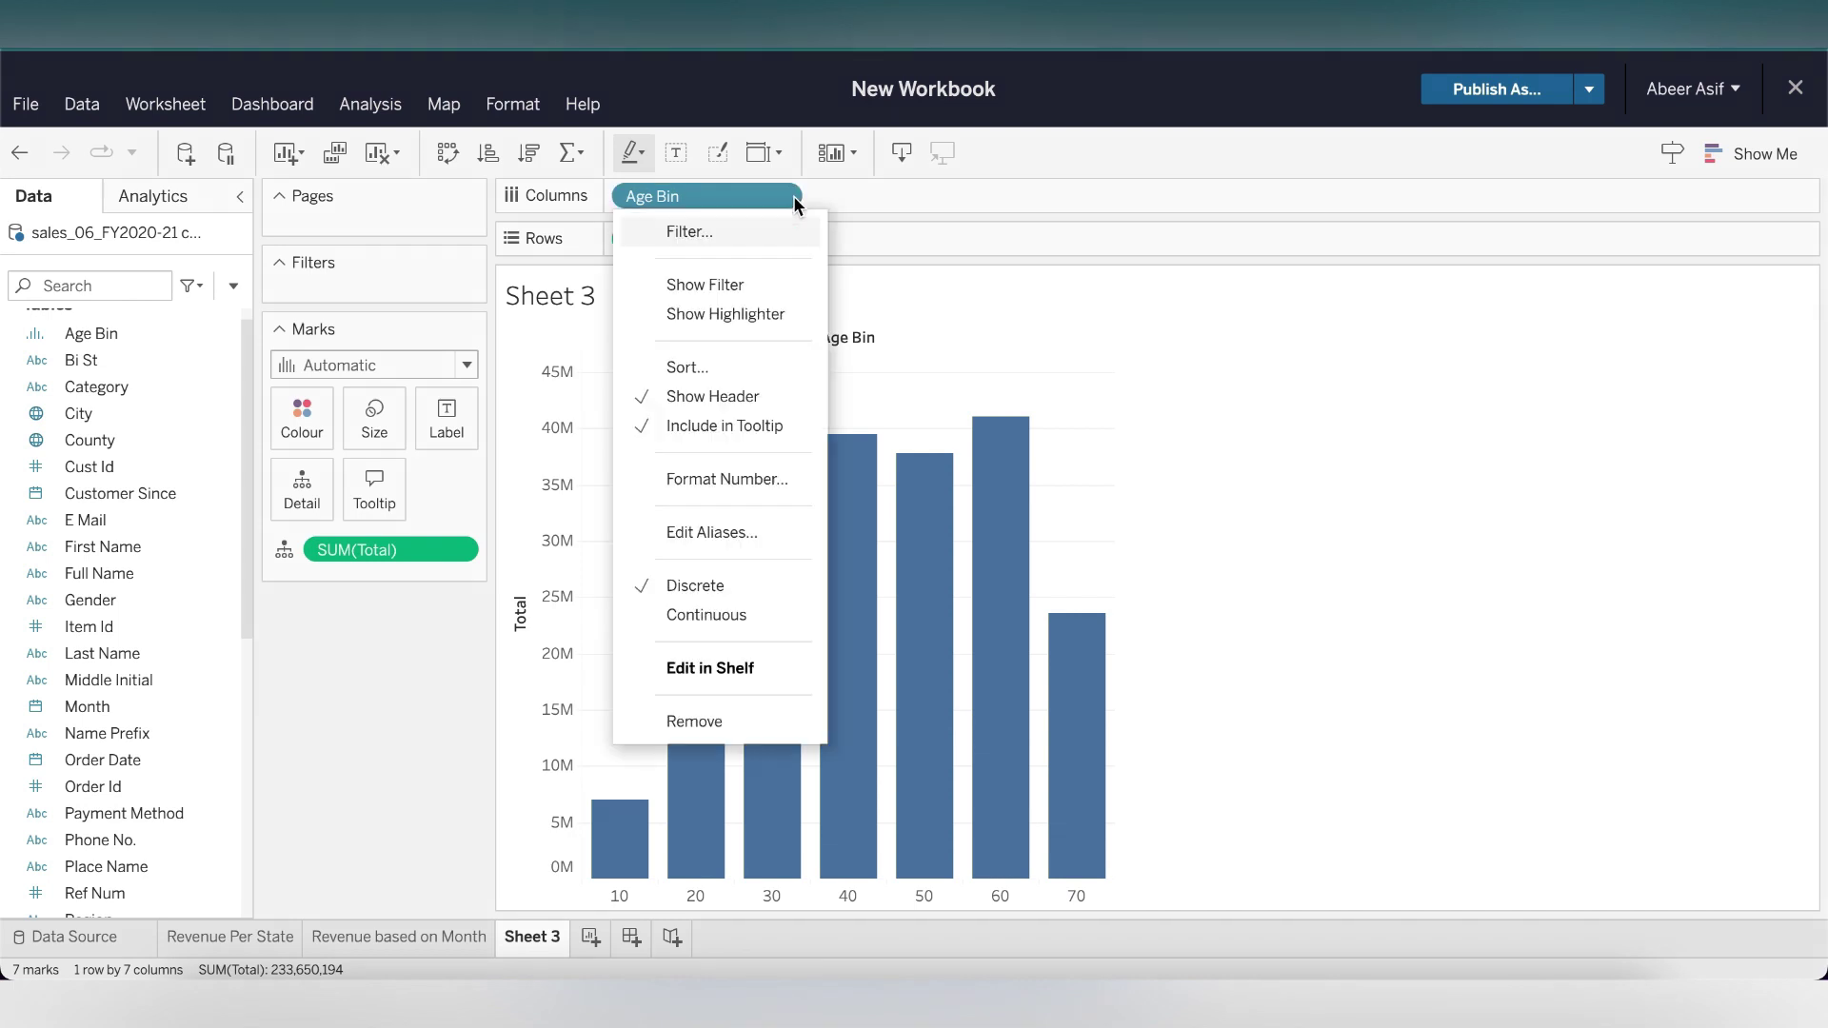
pyautogui.click(751, 528)
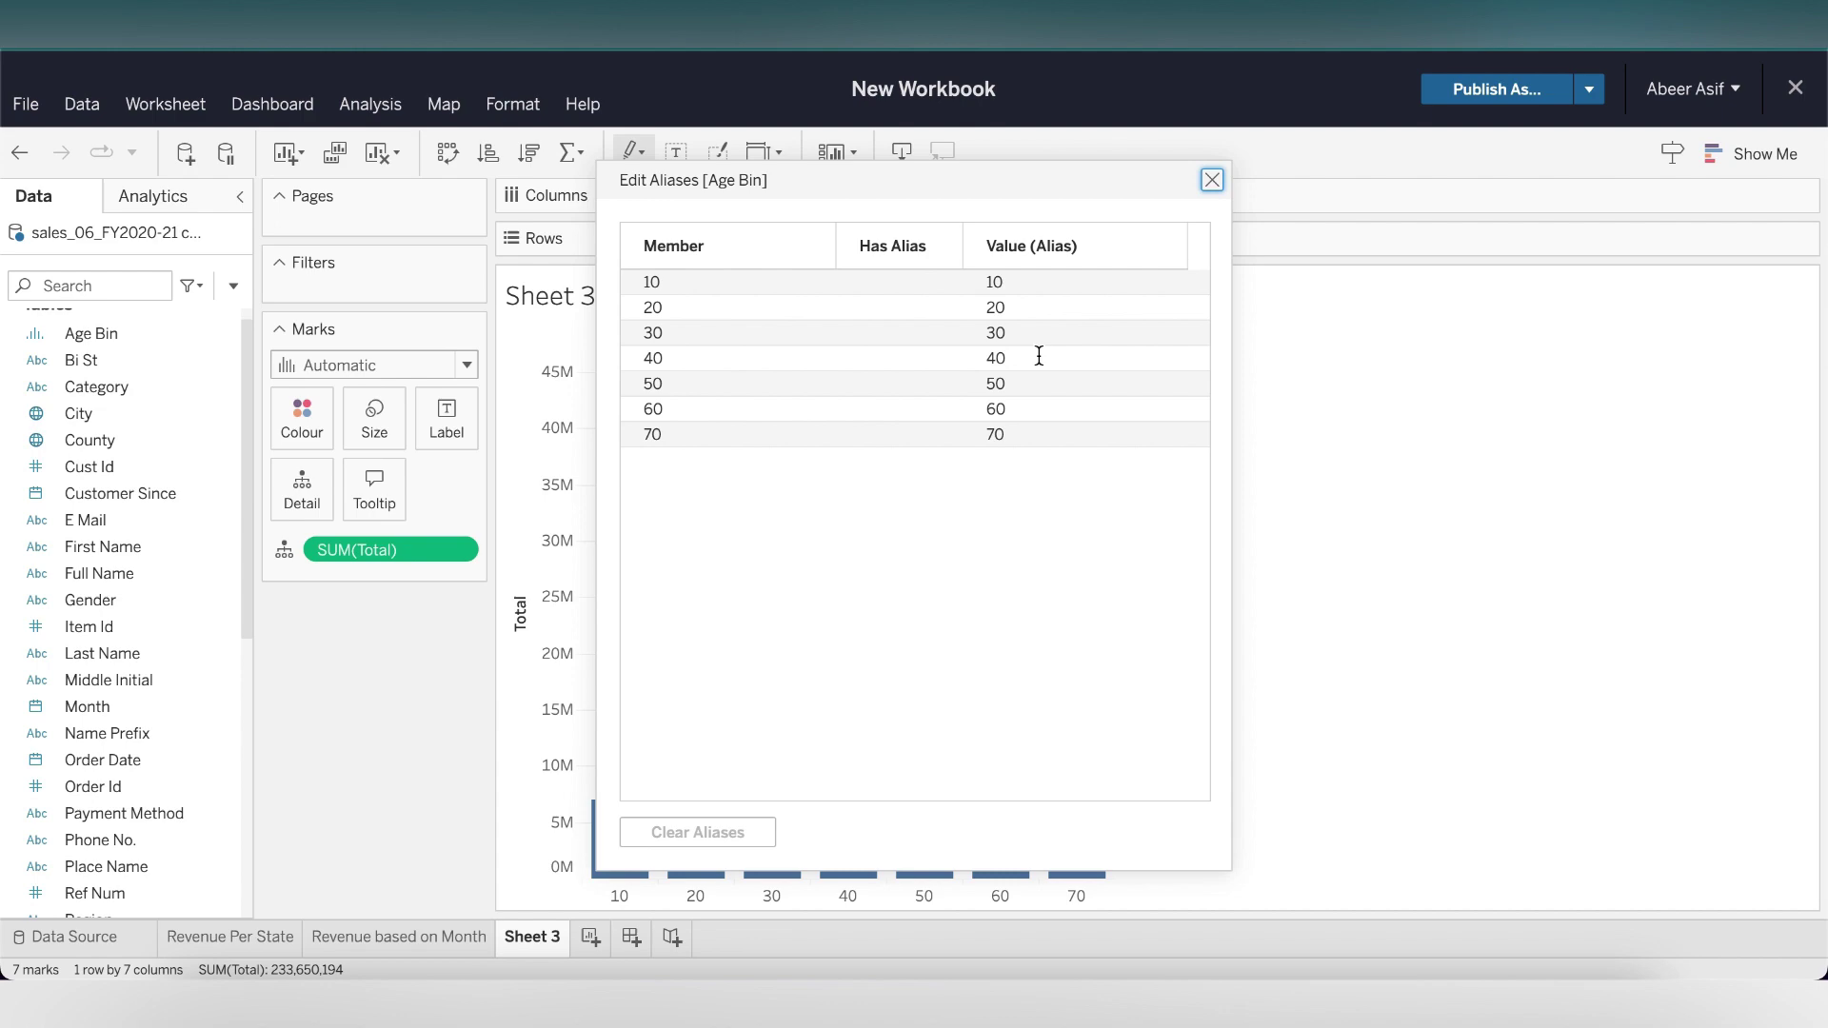
pyautogui.click(1034, 282)
pyautogui.write('<20')
pyautogui.press('Return')
pyautogui.click(1012, 307)
pyautogui.write('30-40')
pyautogui.press('Return')
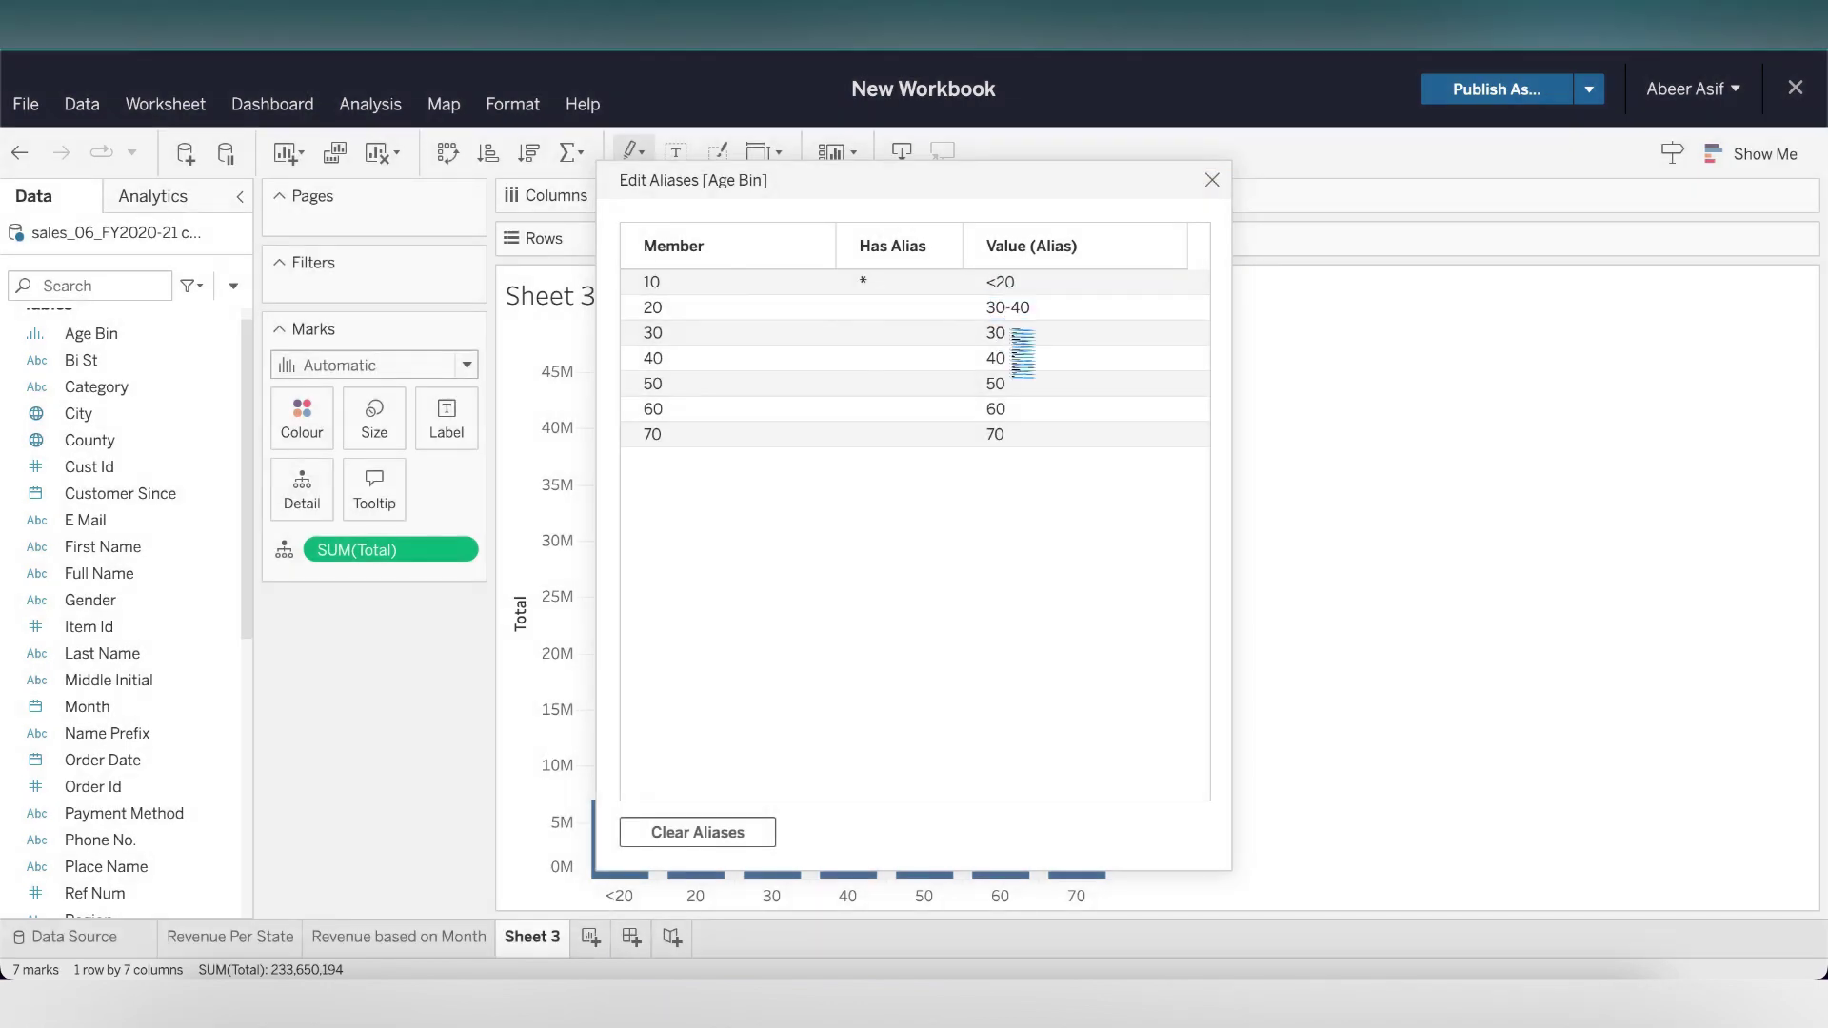
pyautogui.click(1011, 332)
pyautogui.write('40-50')
pyautogui.press('Return')
pyautogui.click(1032, 358)
pyautogui.write('50-60')
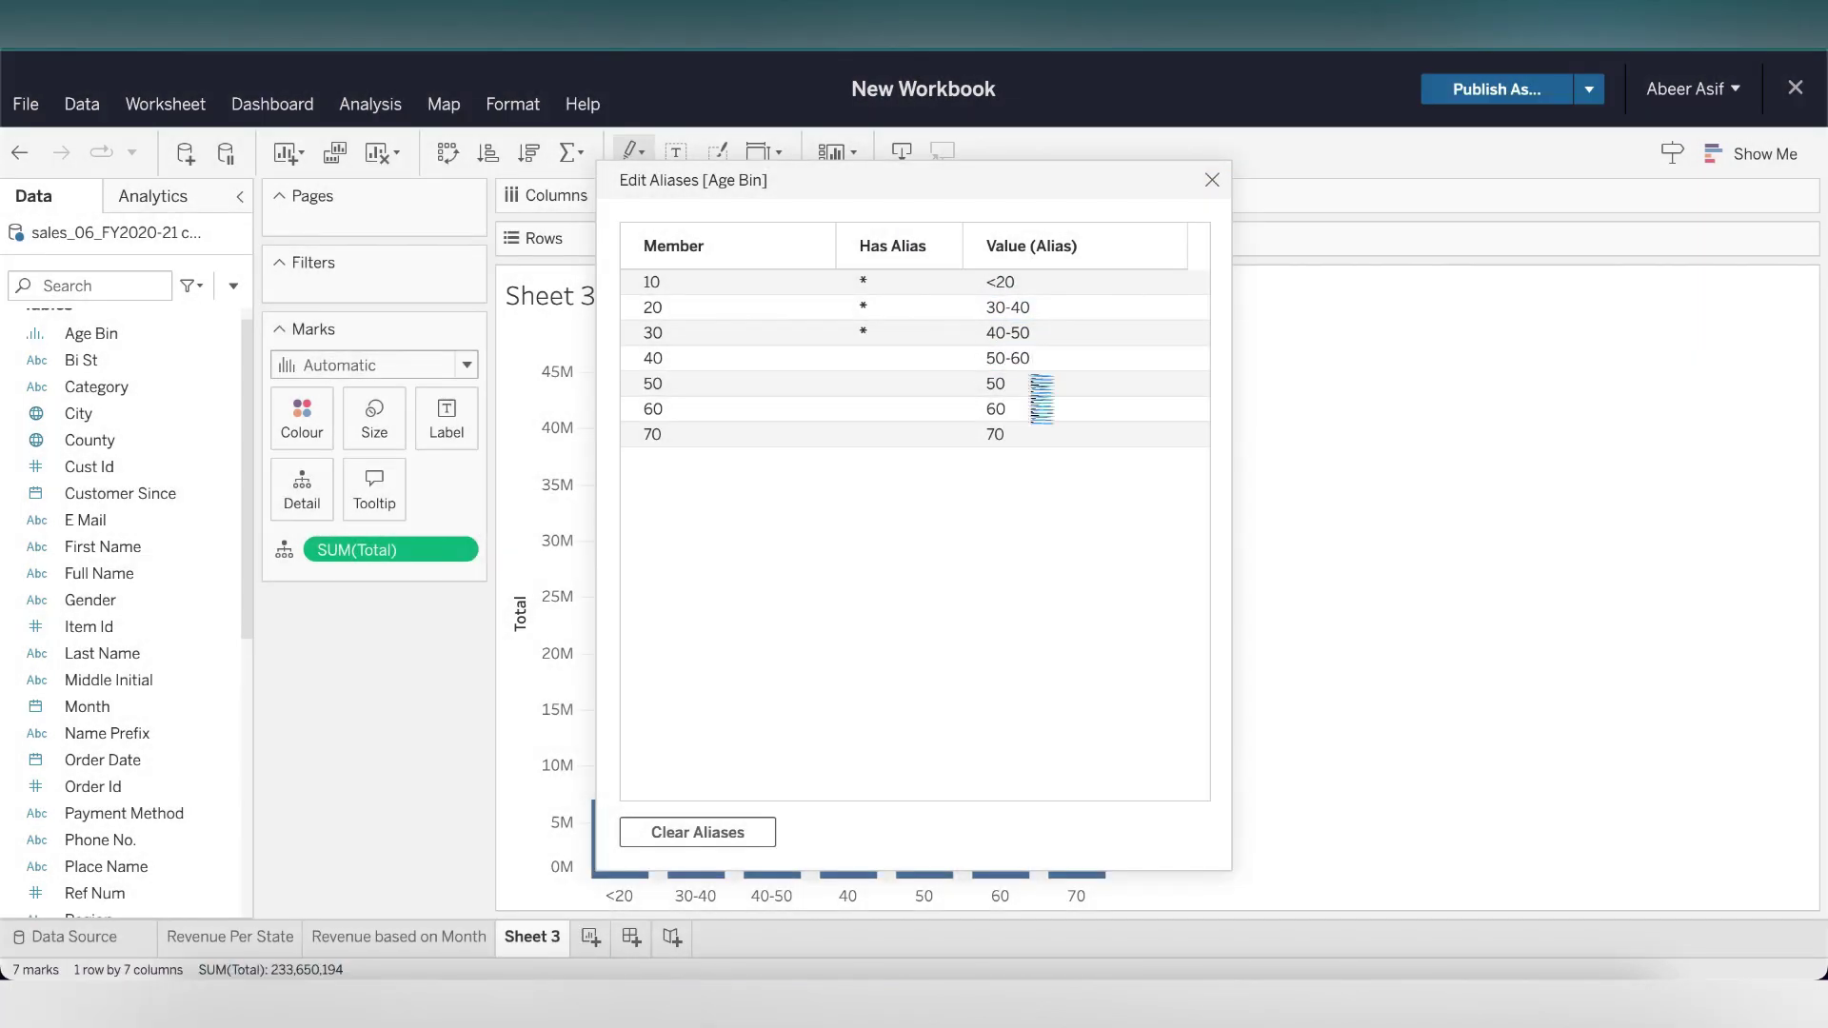
pyautogui.press('Return')
pyautogui.click(1038, 384)
pyautogui.write('60-70')
pyautogui.press('Return')
pyautogui.click(1011, 409)
pyautogui.write('70-80')
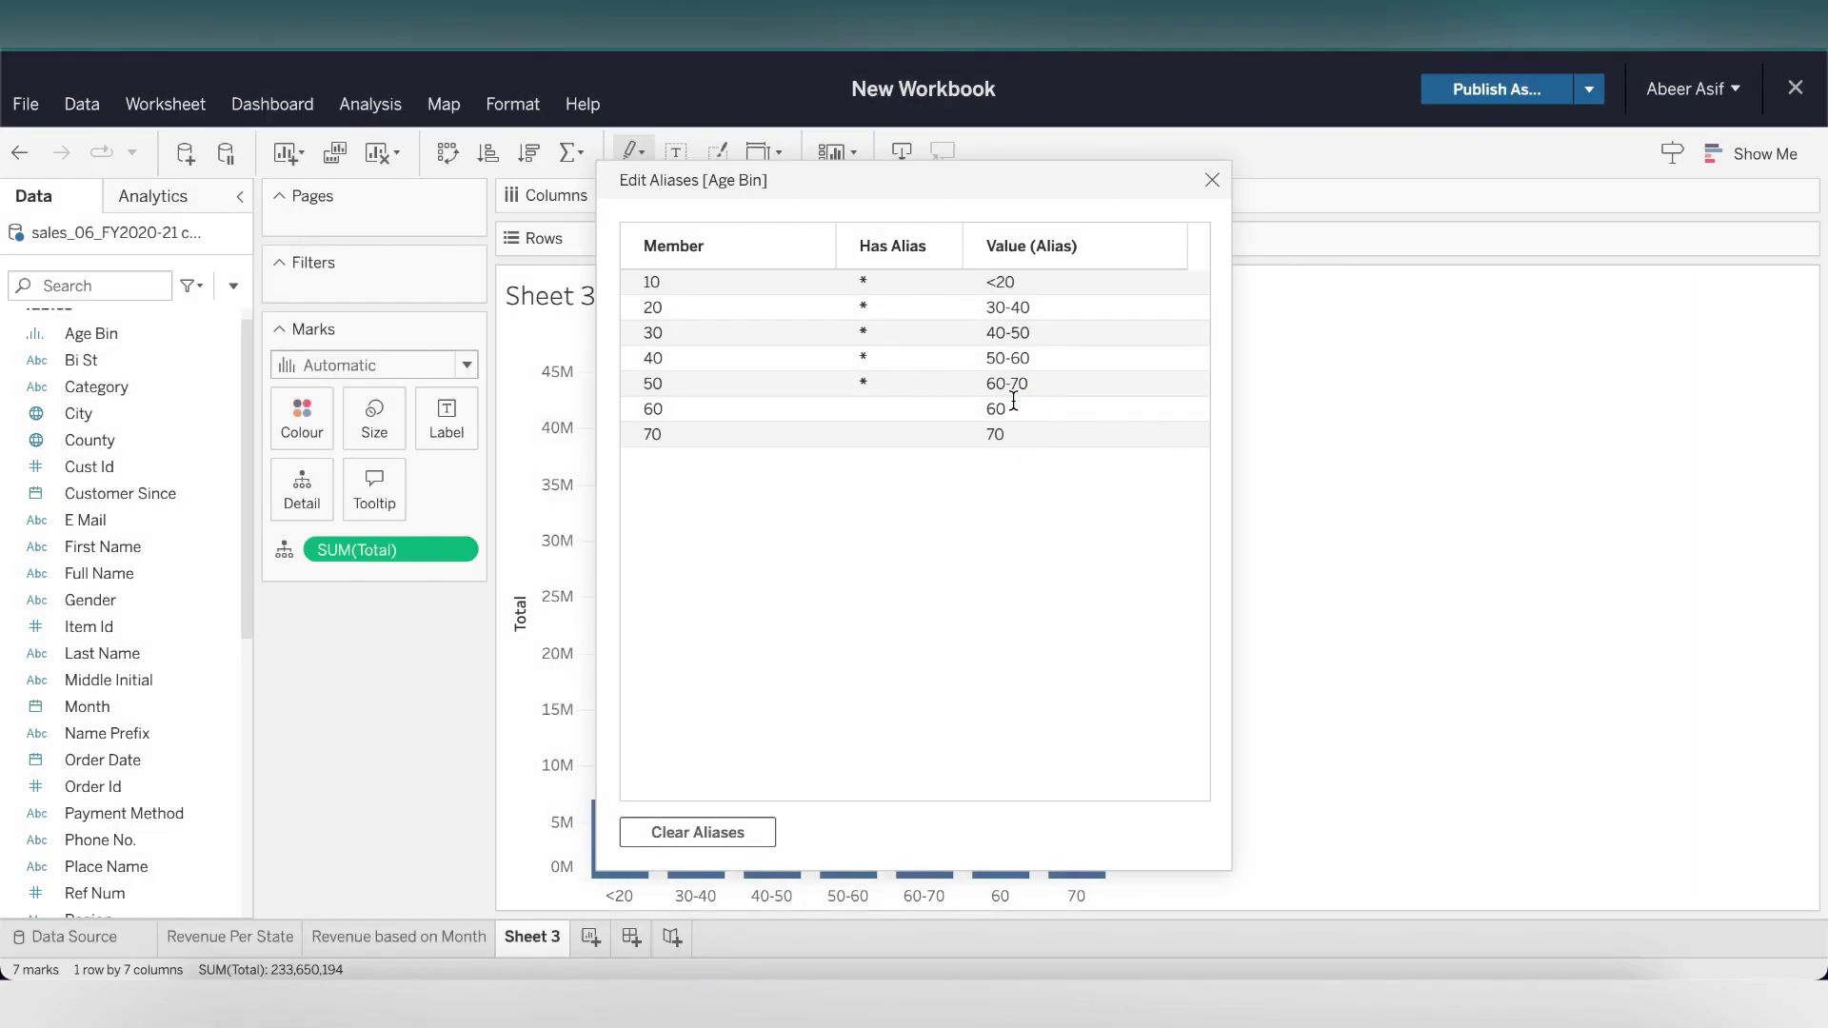
pyautogui.press('Return')
pyautogui.click(1011, 434)
pyautogui.write('>70')
pyautogui.press('Return')
pyautogui.click(1212, 180)
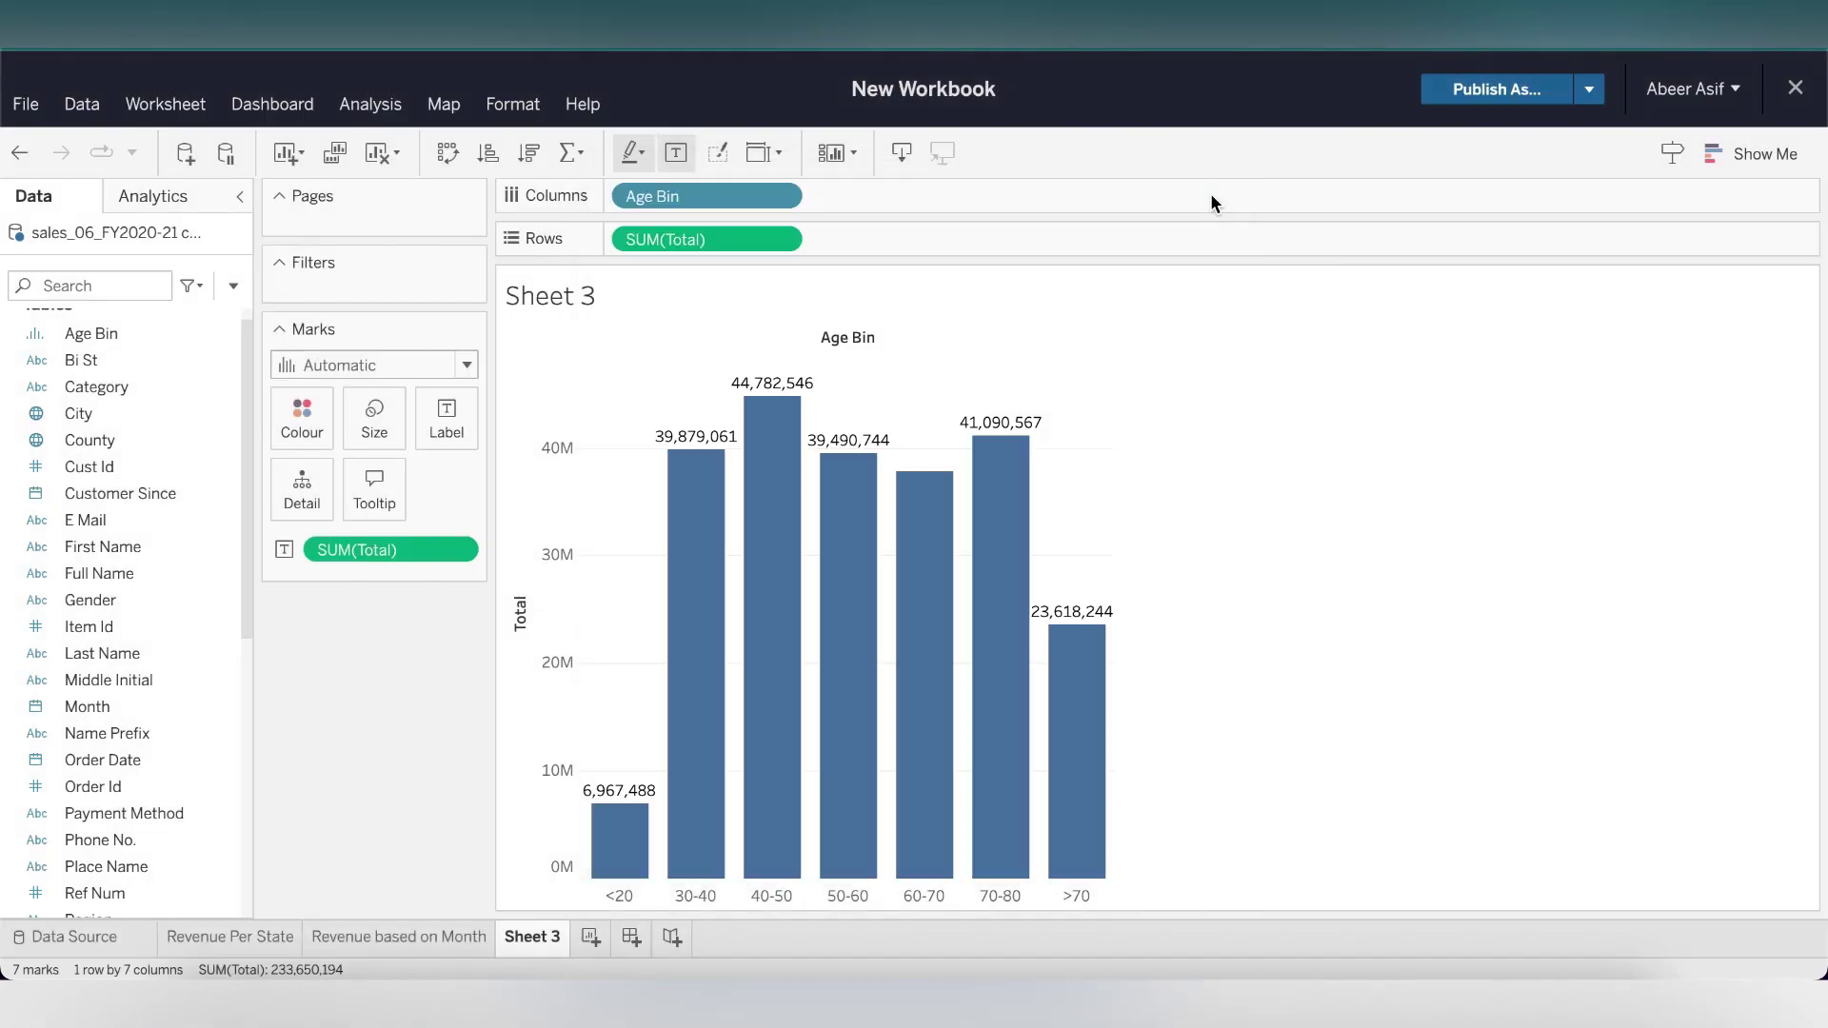
# Rename Sheet 3 to 'Revenue Based on Age'.
pyautogui.doubleClick(535, 941)
pyautogui.write('Revenue Based on Aged')
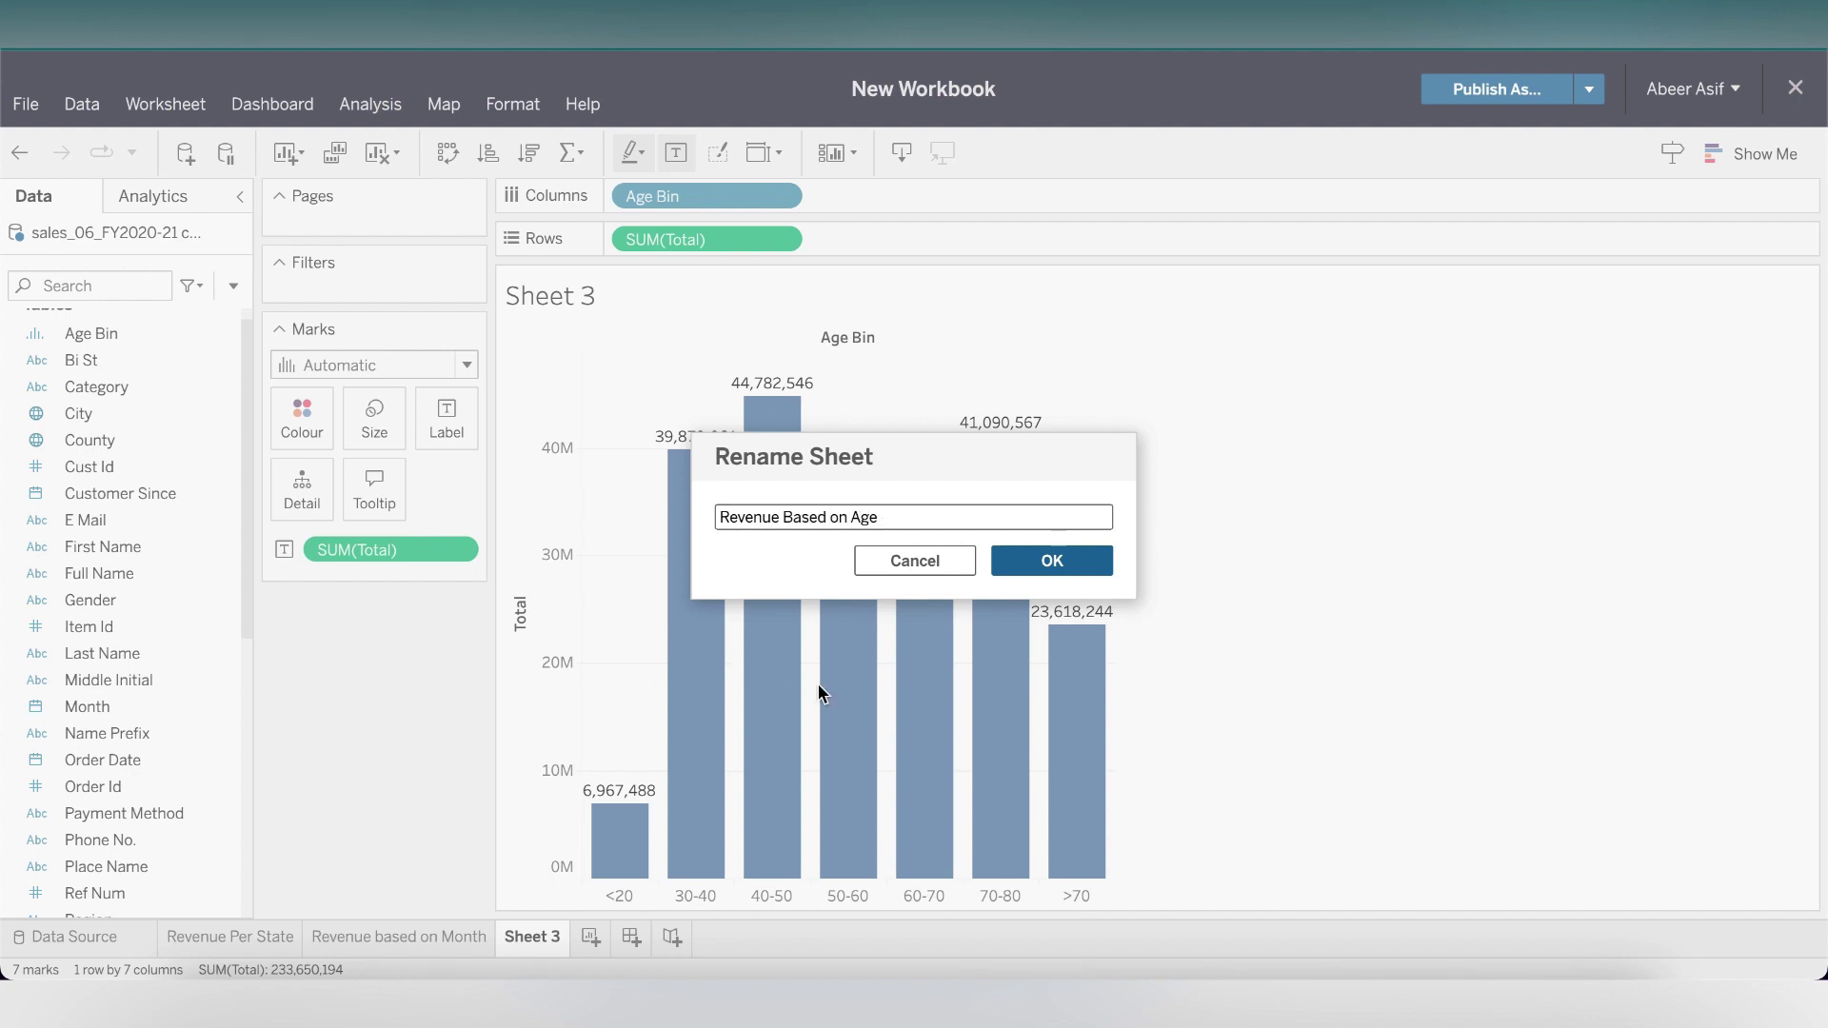
pyautogui.click(1095, 566)
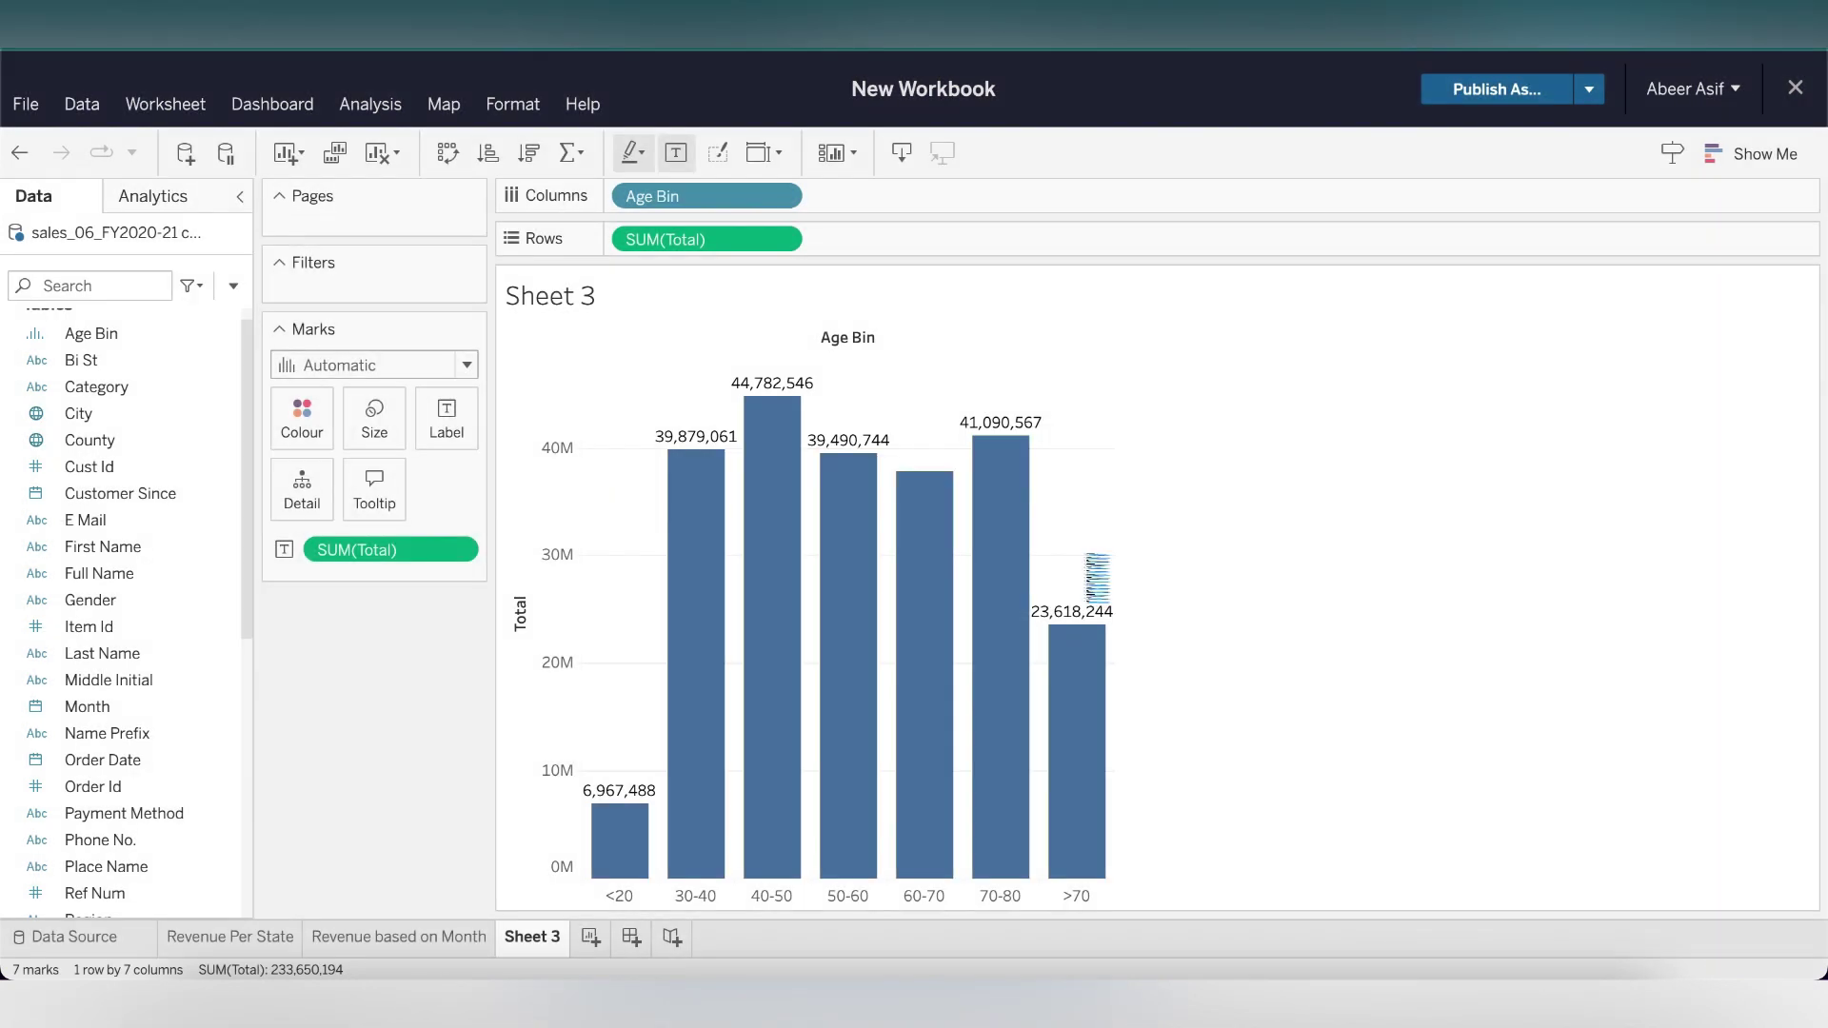
# On a new Sheet 4, chart SUM(Total) as horizontal bars by Category within Gender F and M.
pyautogui.hotkey('ctrl', 'm')
pyautogui.scroll(-5, 151, 707)
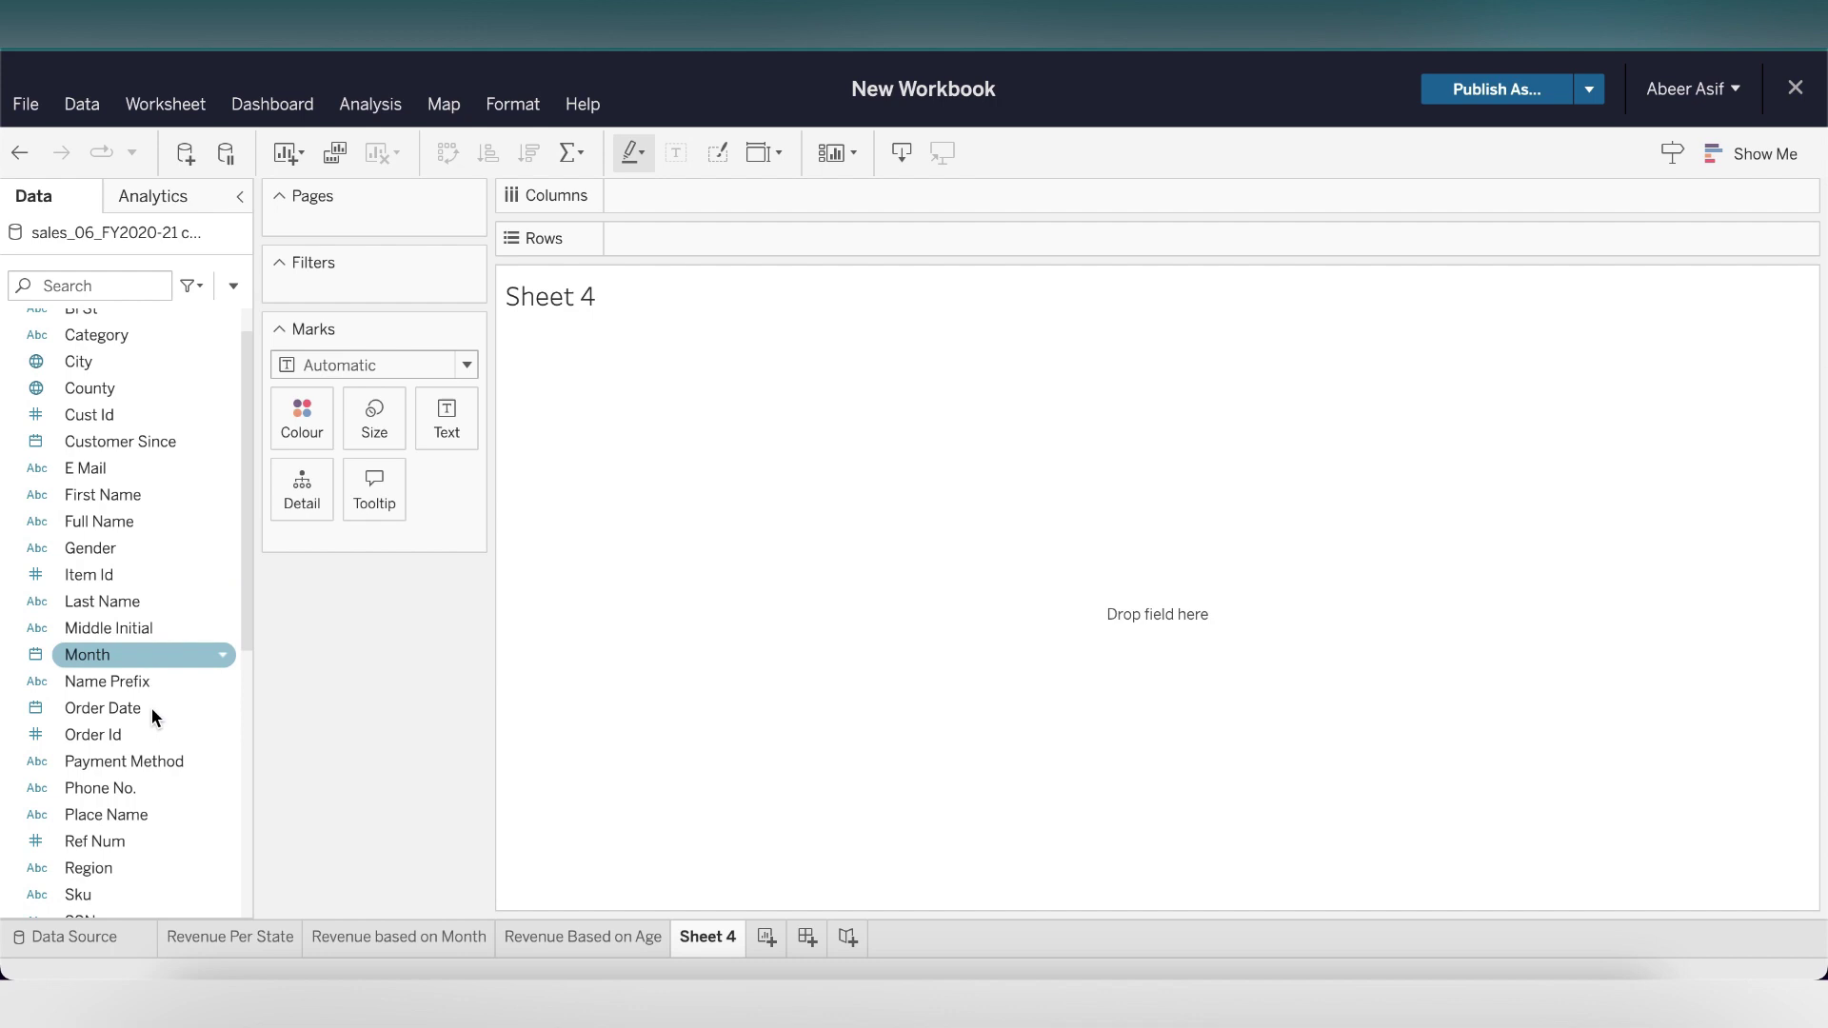
pyautogui.scroll(-3, 151, 786)
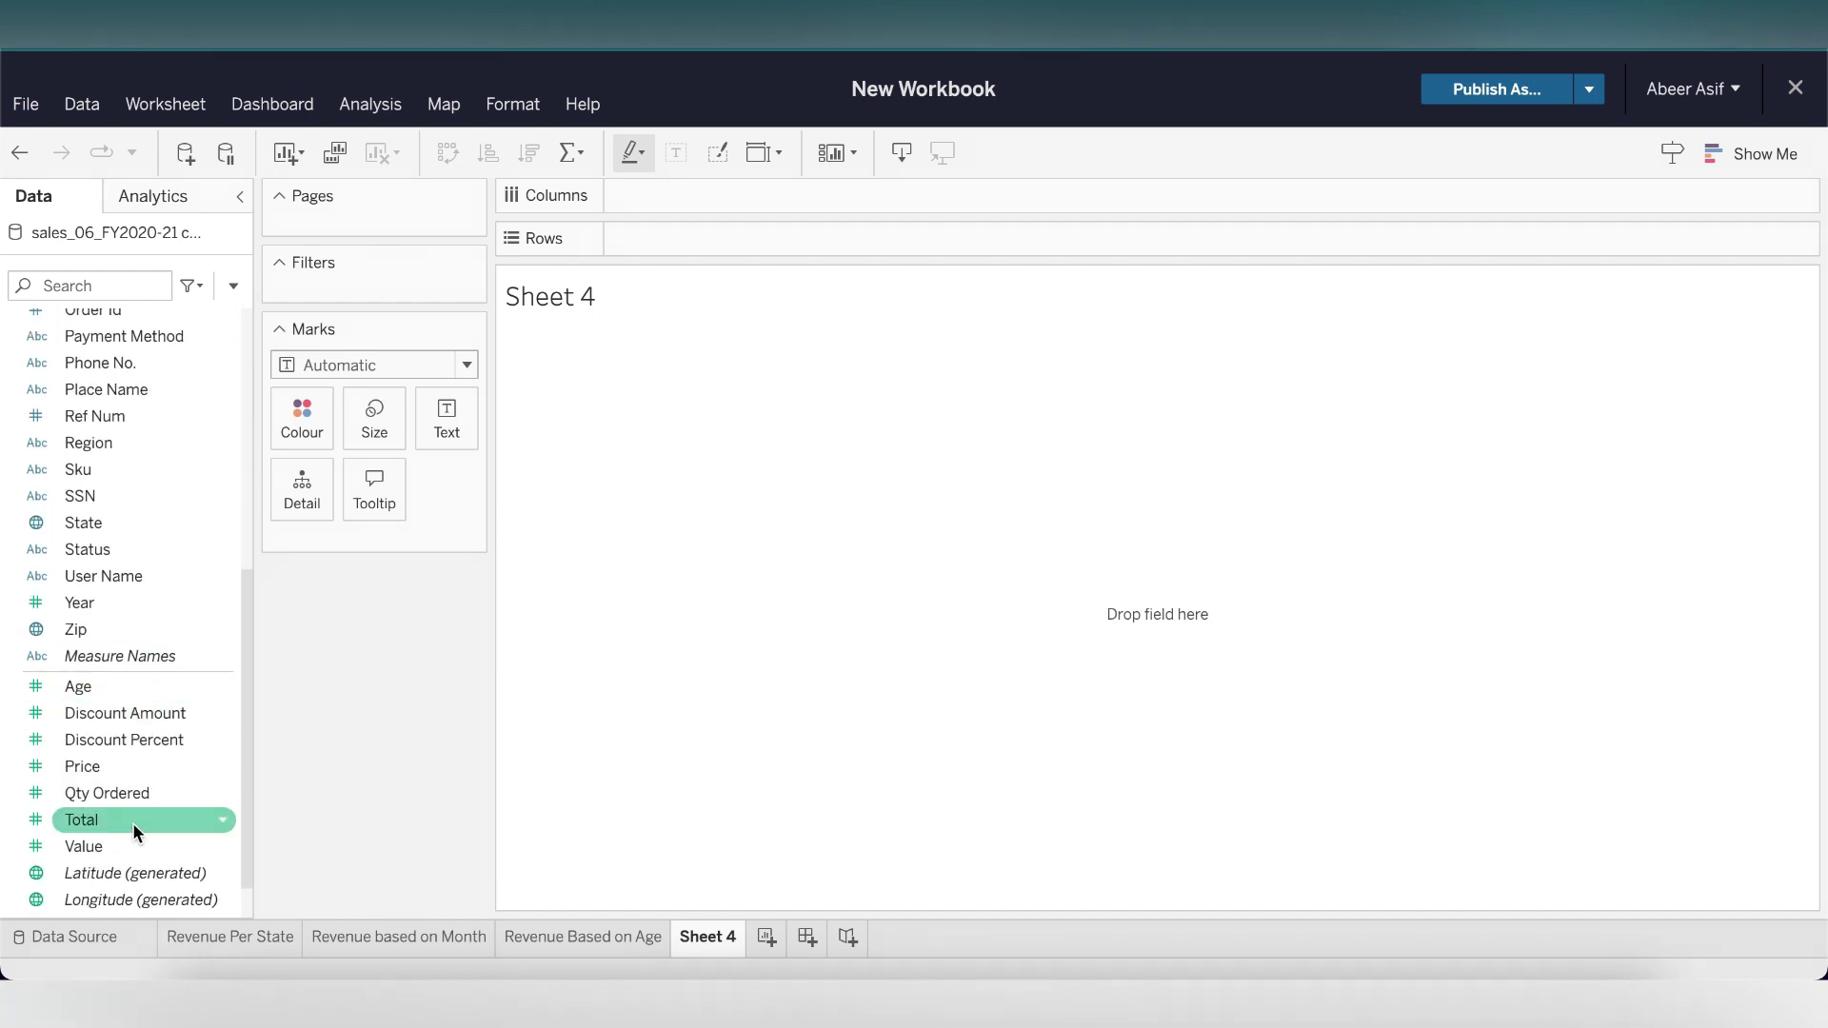
pyautogui.doubleClick(134, 821)
pyautogui.scroll(8, 191, 433)
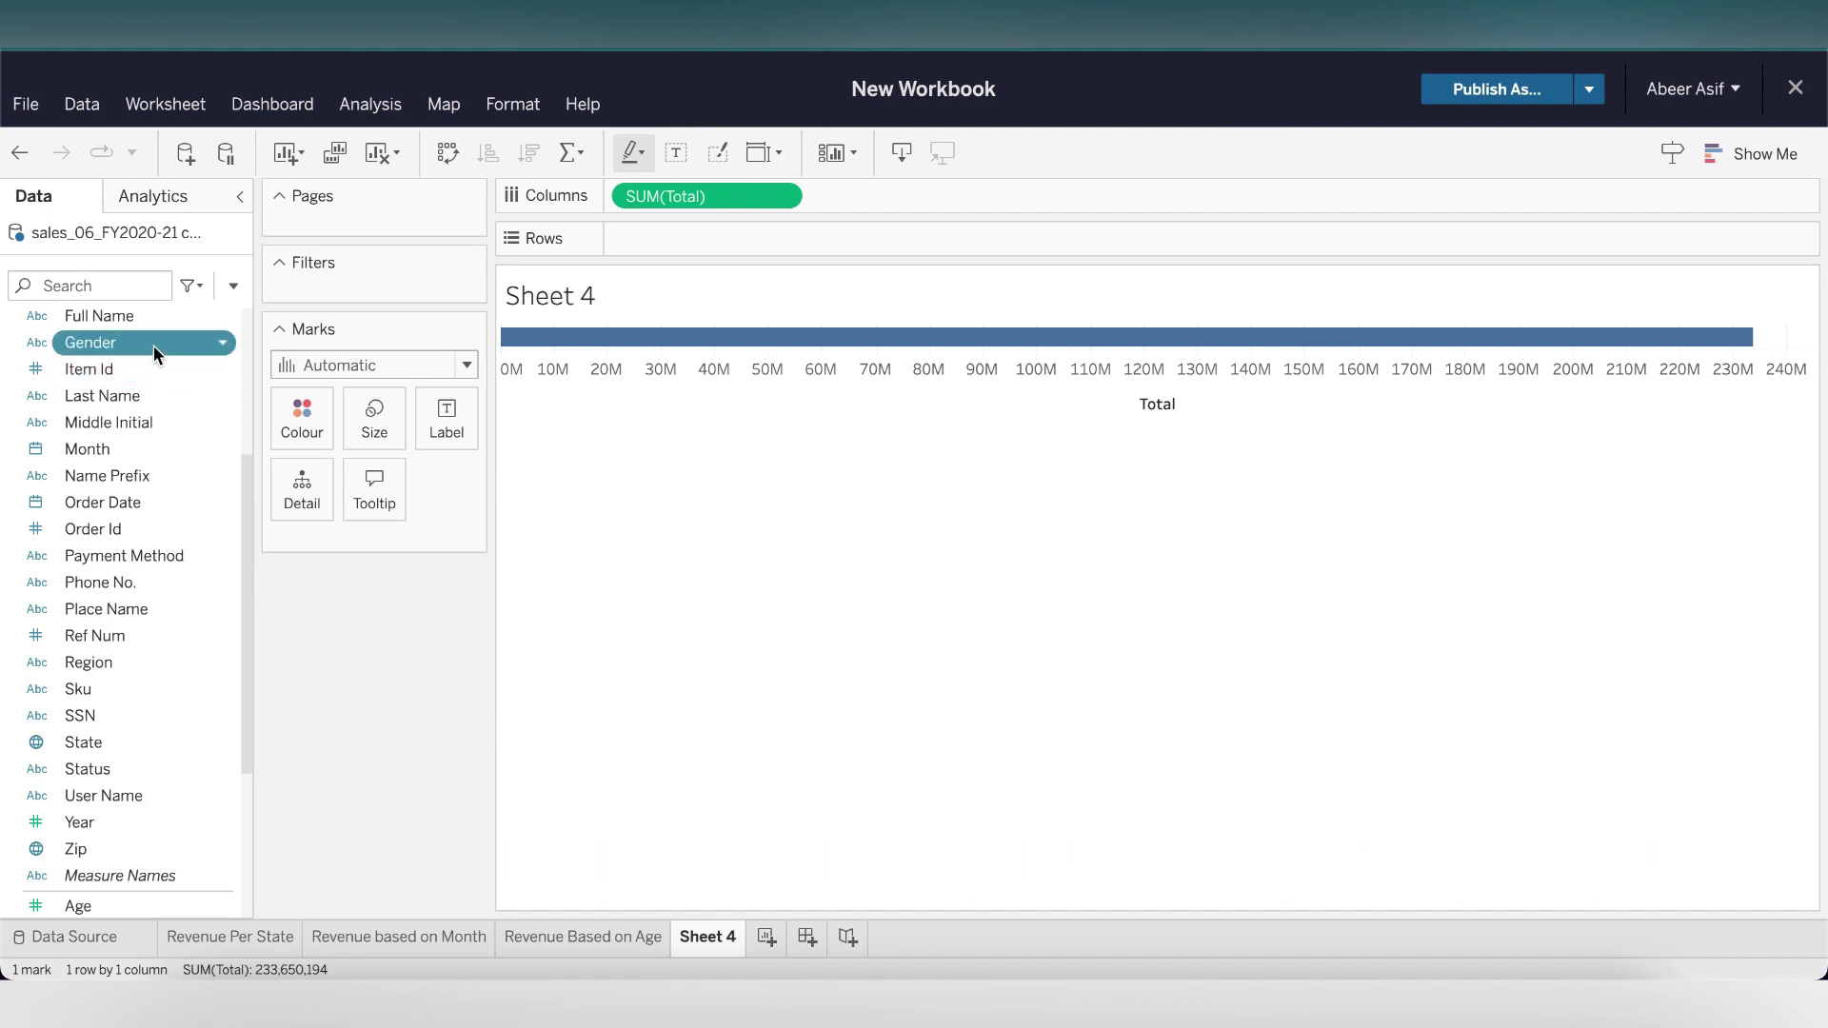
pyautogui.moveTo(153, 346); pyautogui.dragTo(701, 248)
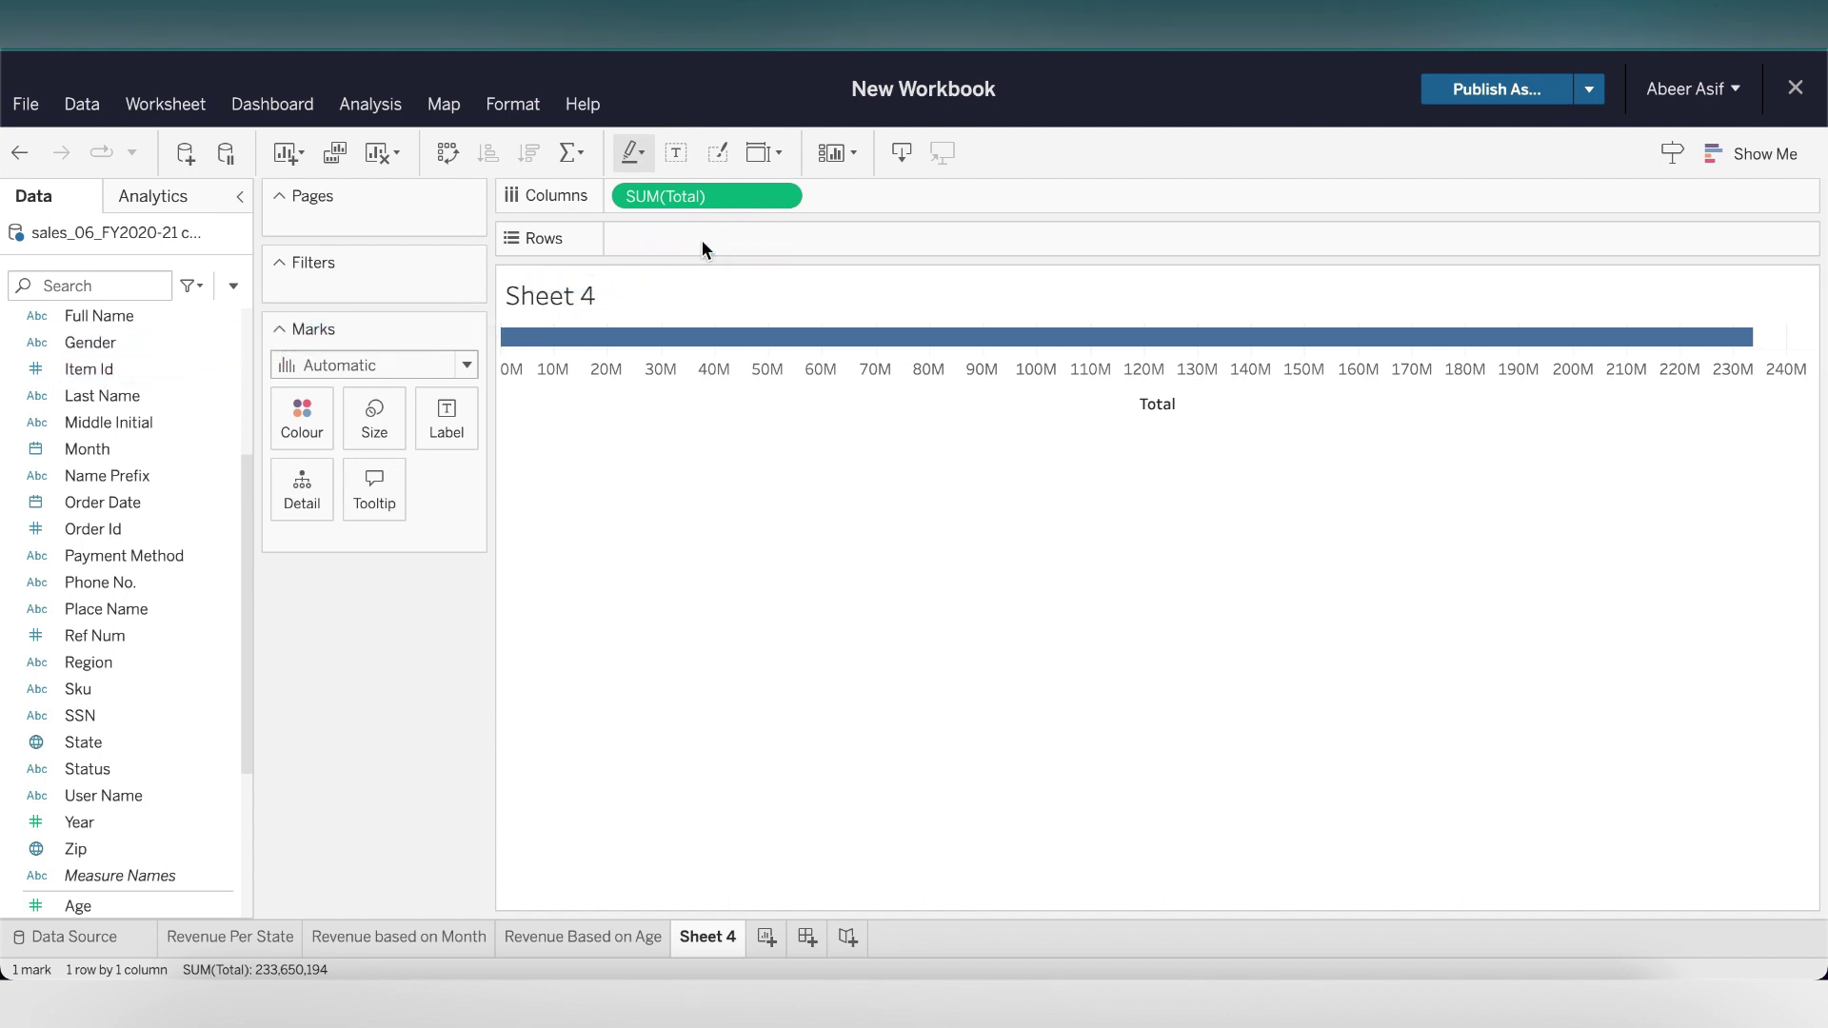
pyautogui.scroll(5, 142, 429)
pyautogui.moveTo(100, 378); pyautogui.dragTo(890, 234)
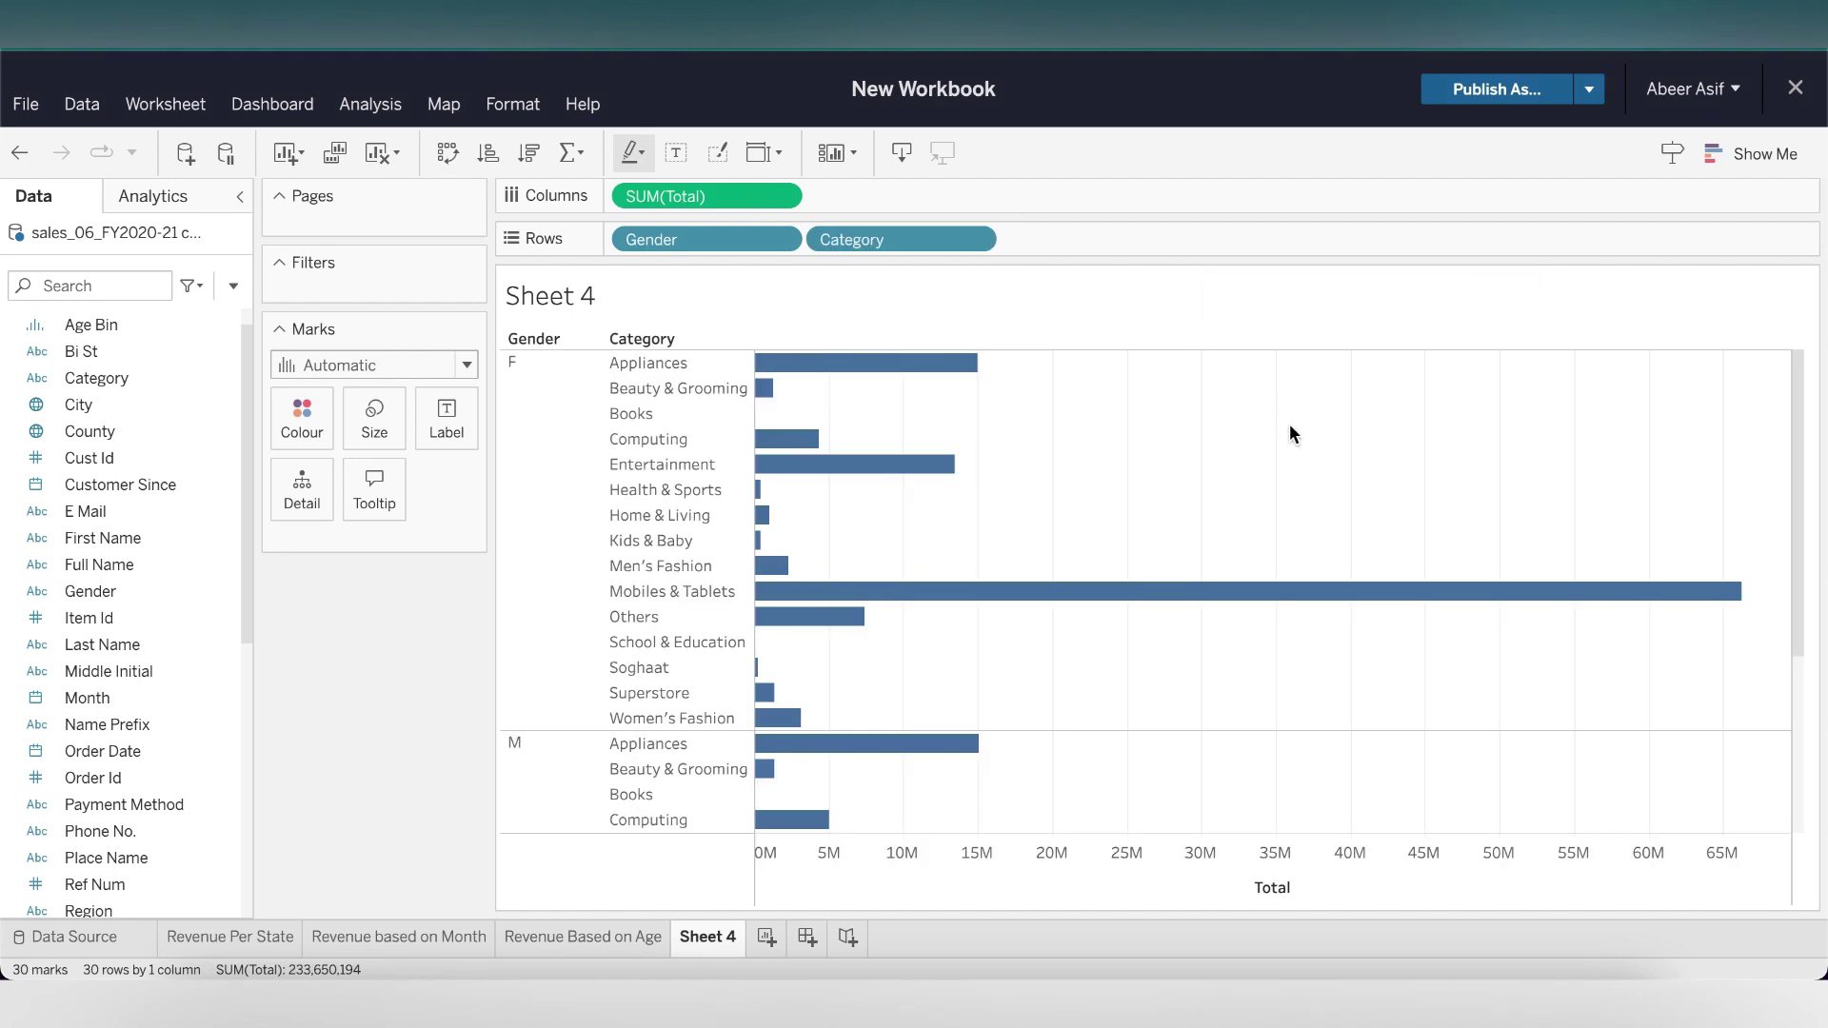
pyautogui.scroll(-5, 1289, 426)
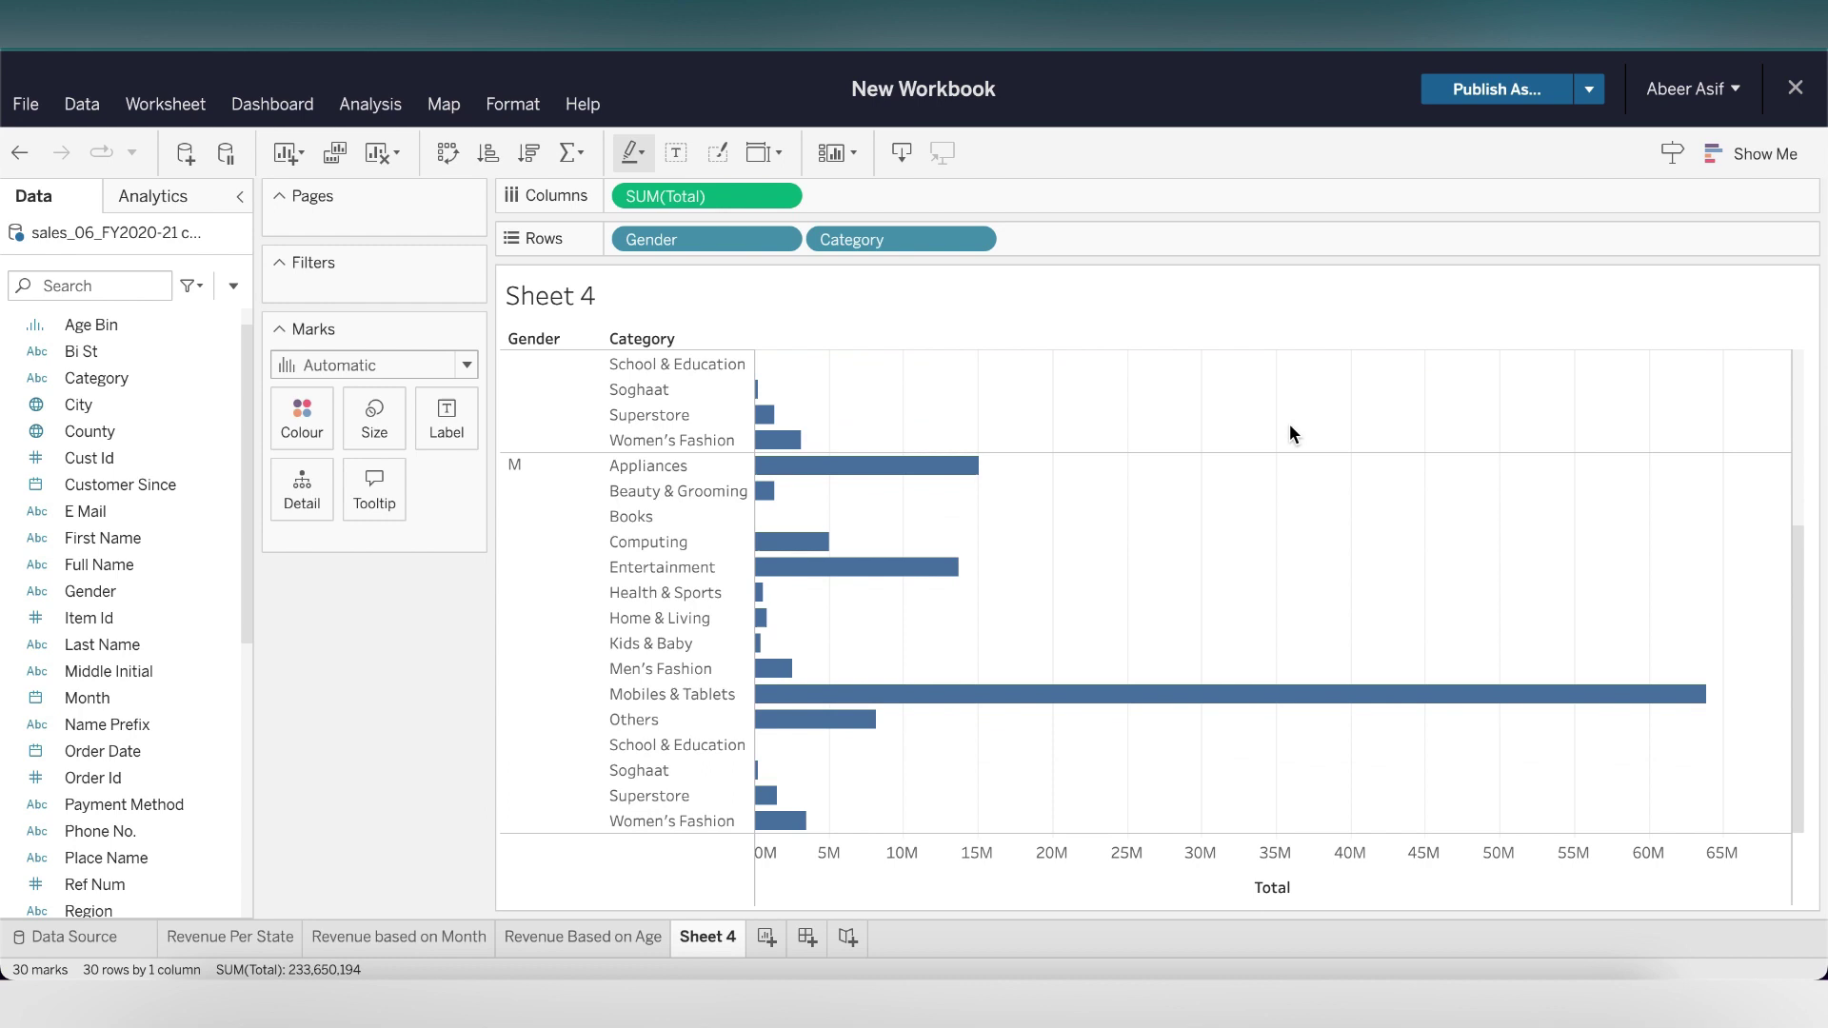
pyautogui.scroll(5, 1289, 434)
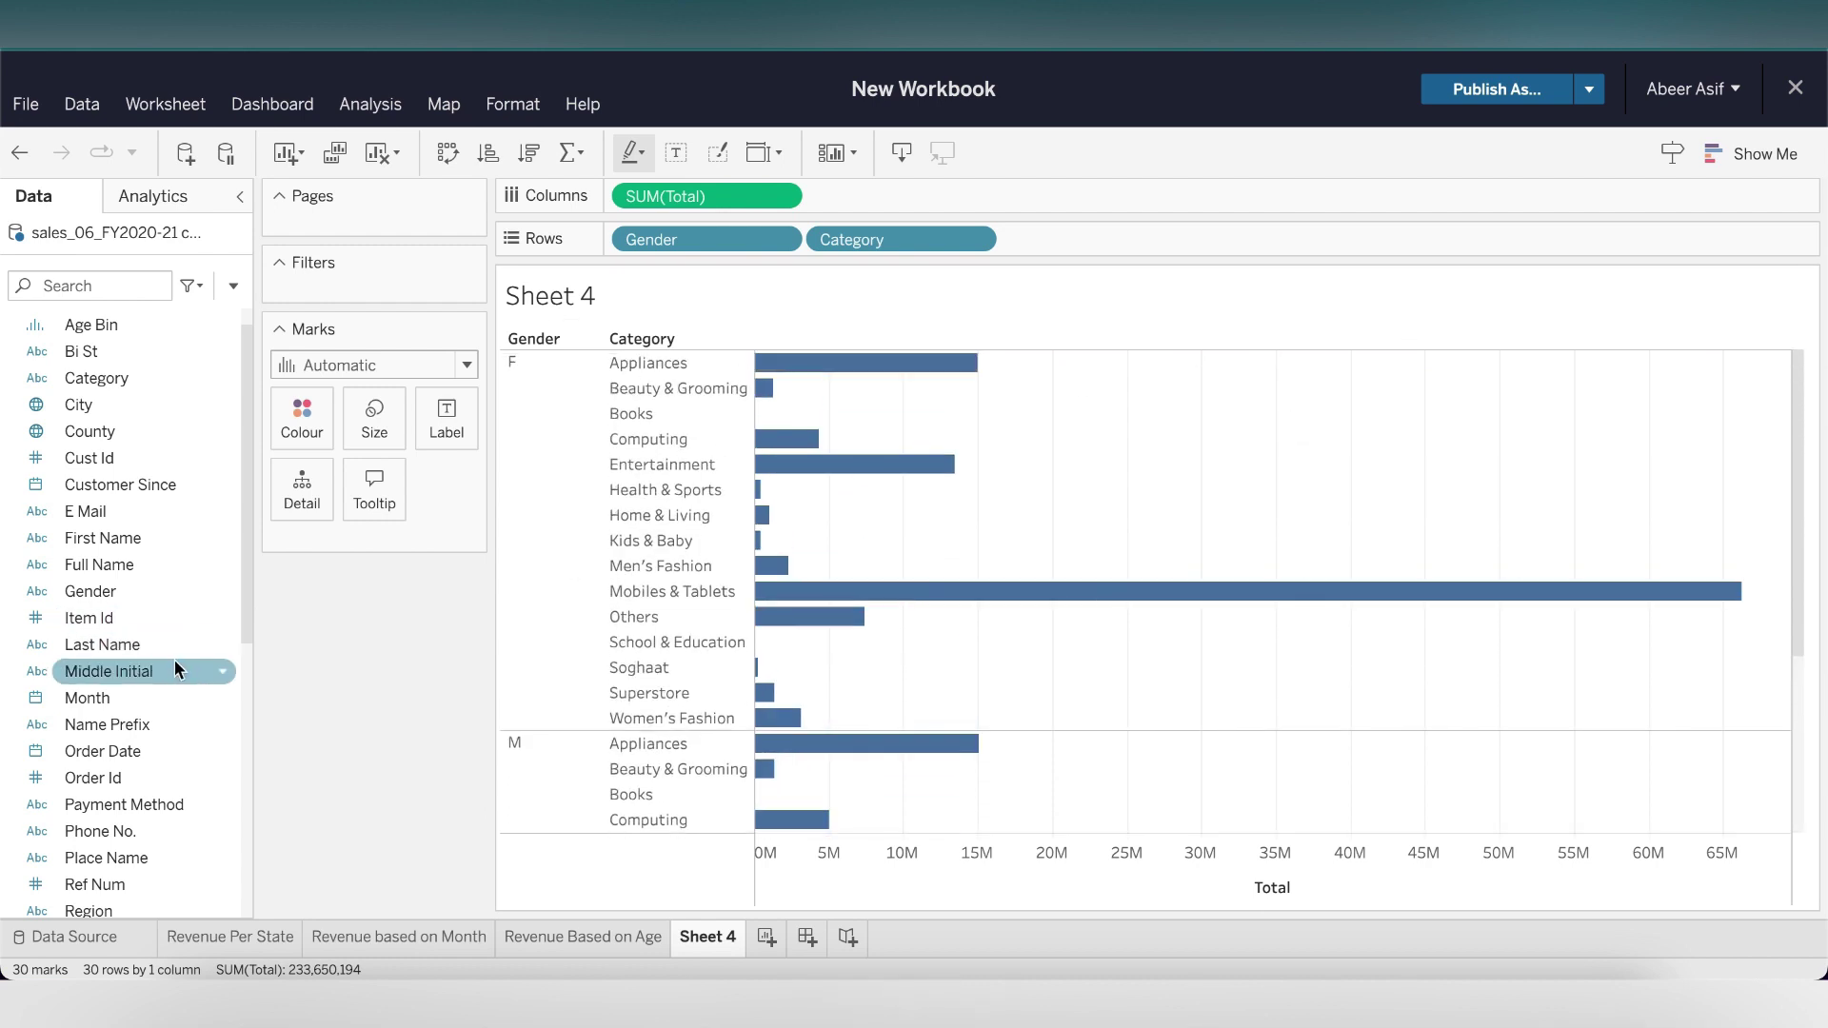
pyautogui.scroll(-10, 174, 660)
pyautogui.scroll(10, 174, 660)
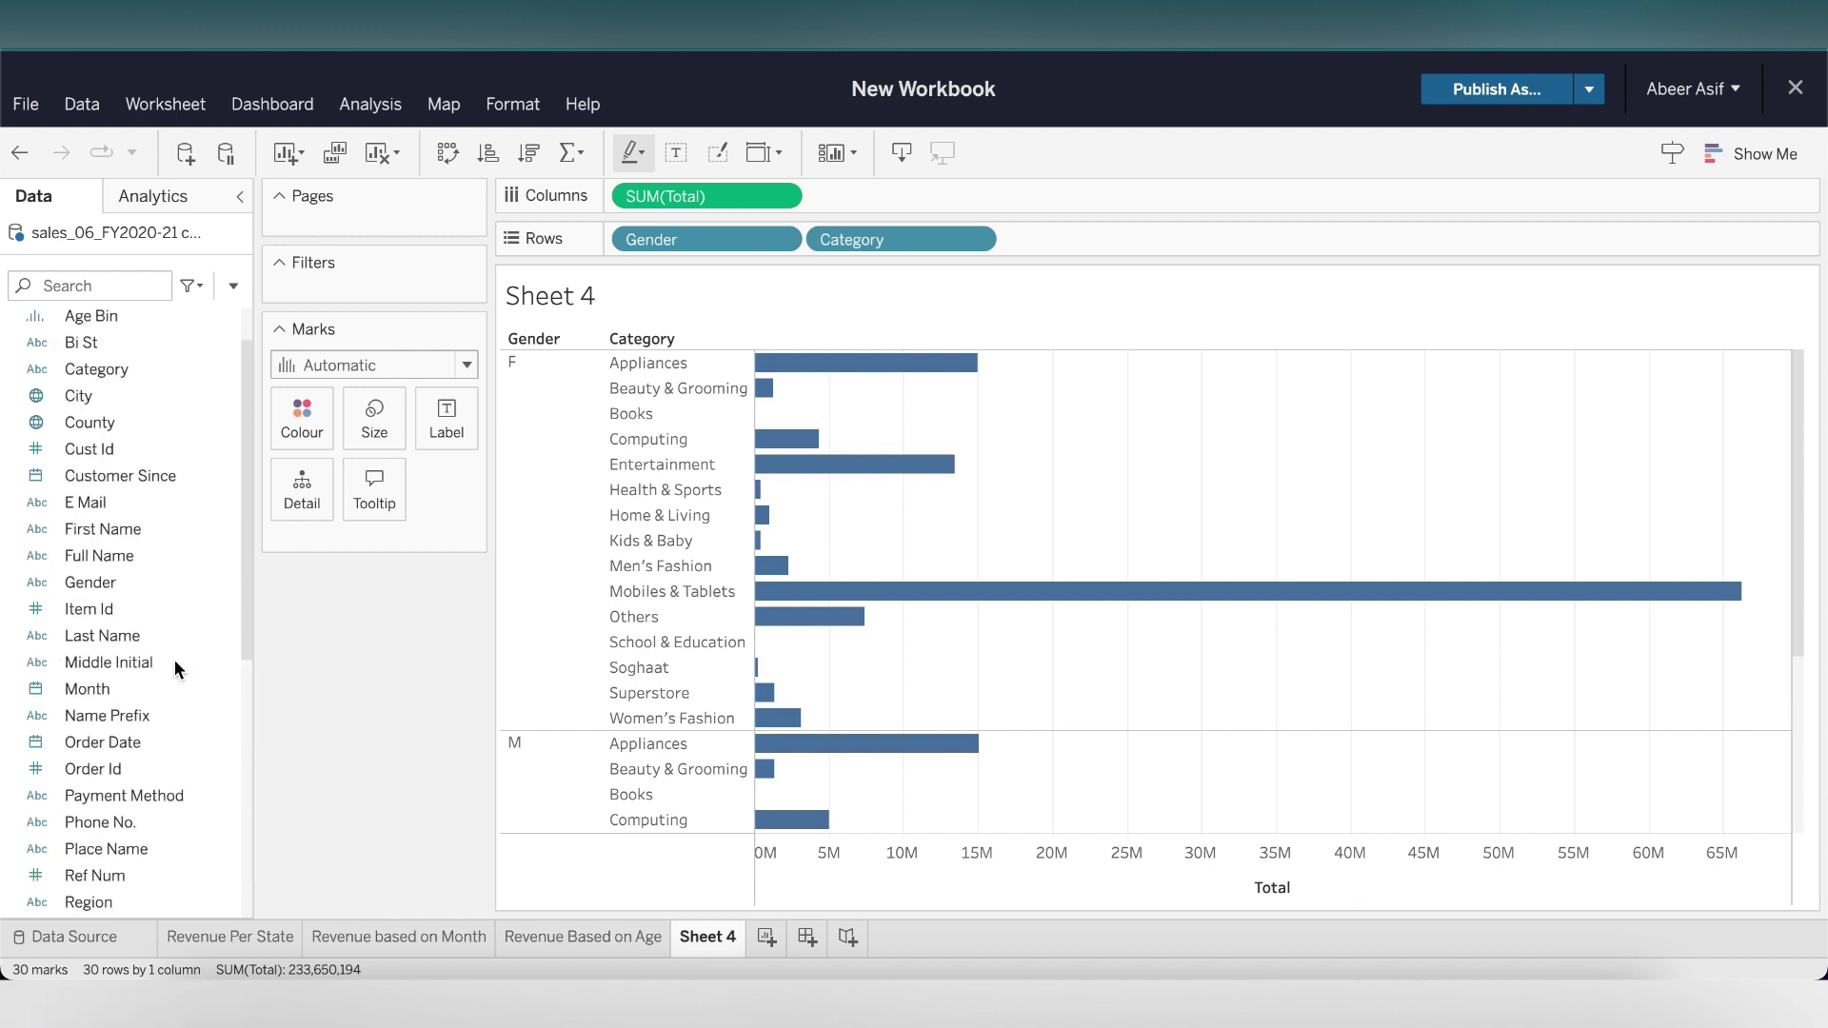
# Start a new calculated field named Female Revenue.
pyautogui.click(231, 620)
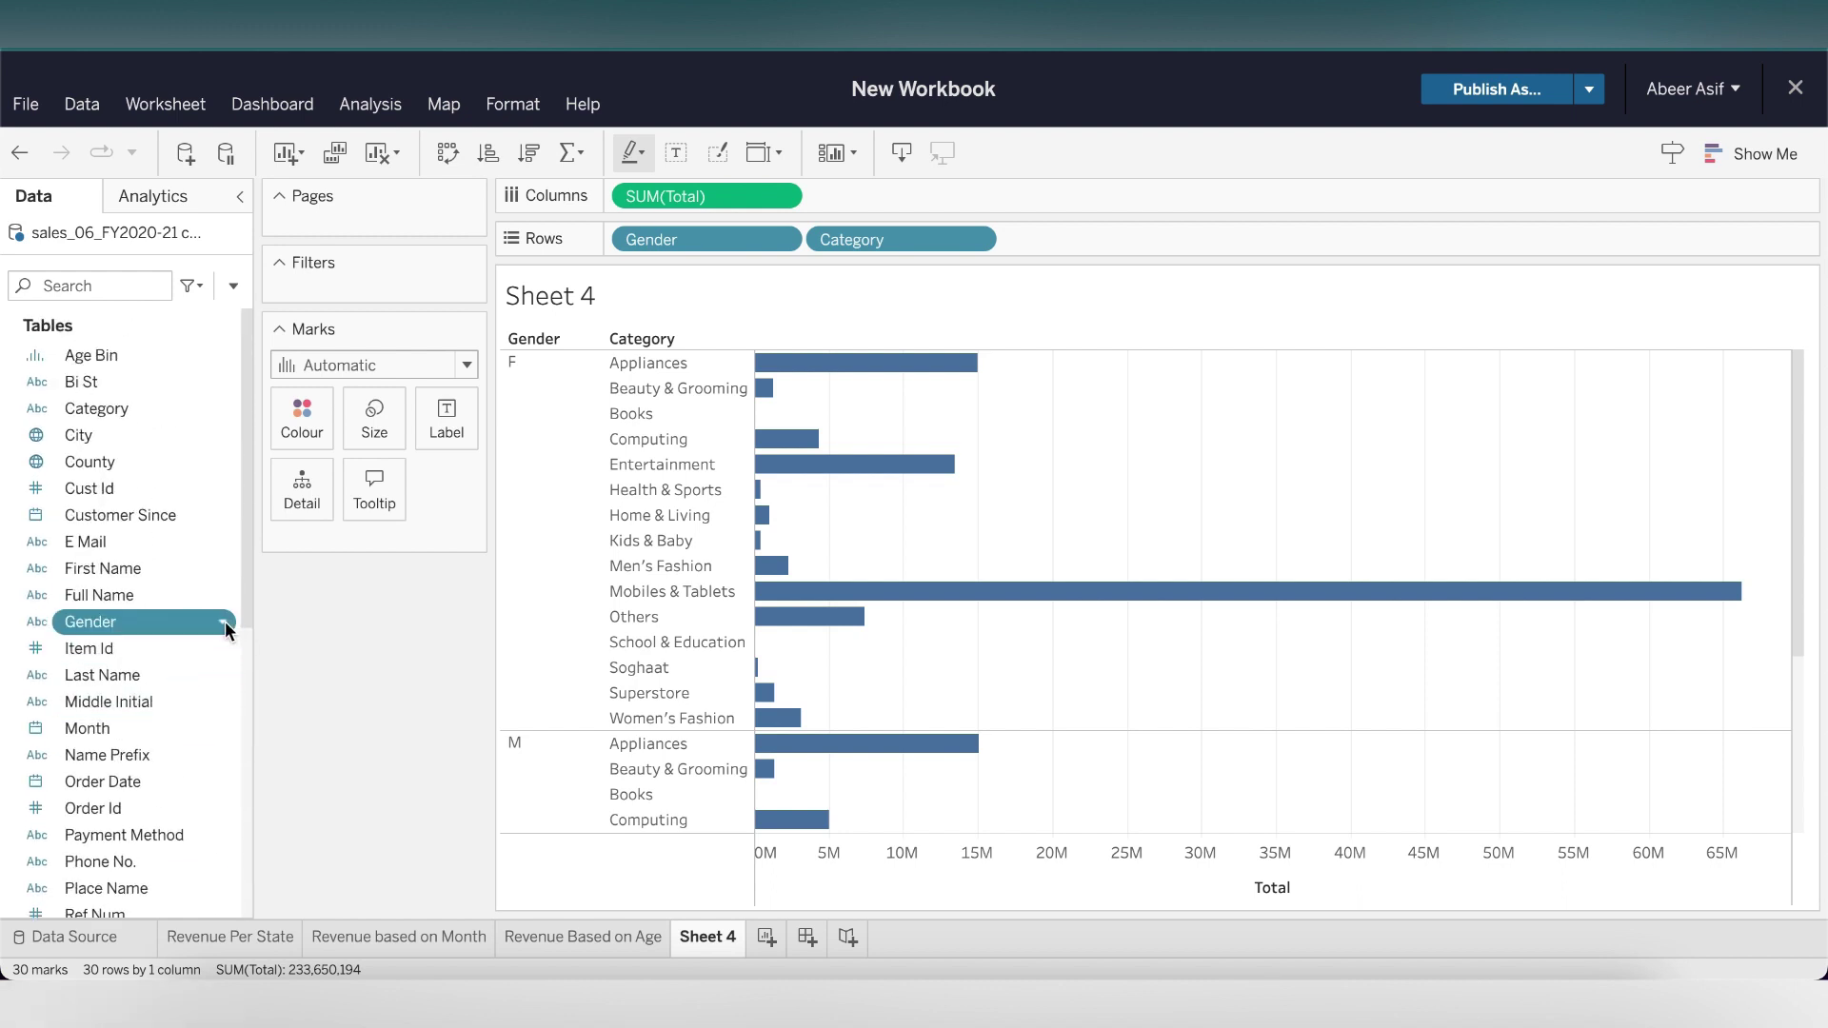
pyautogui.click(234, 287)
pyautogui.click(288, 322)
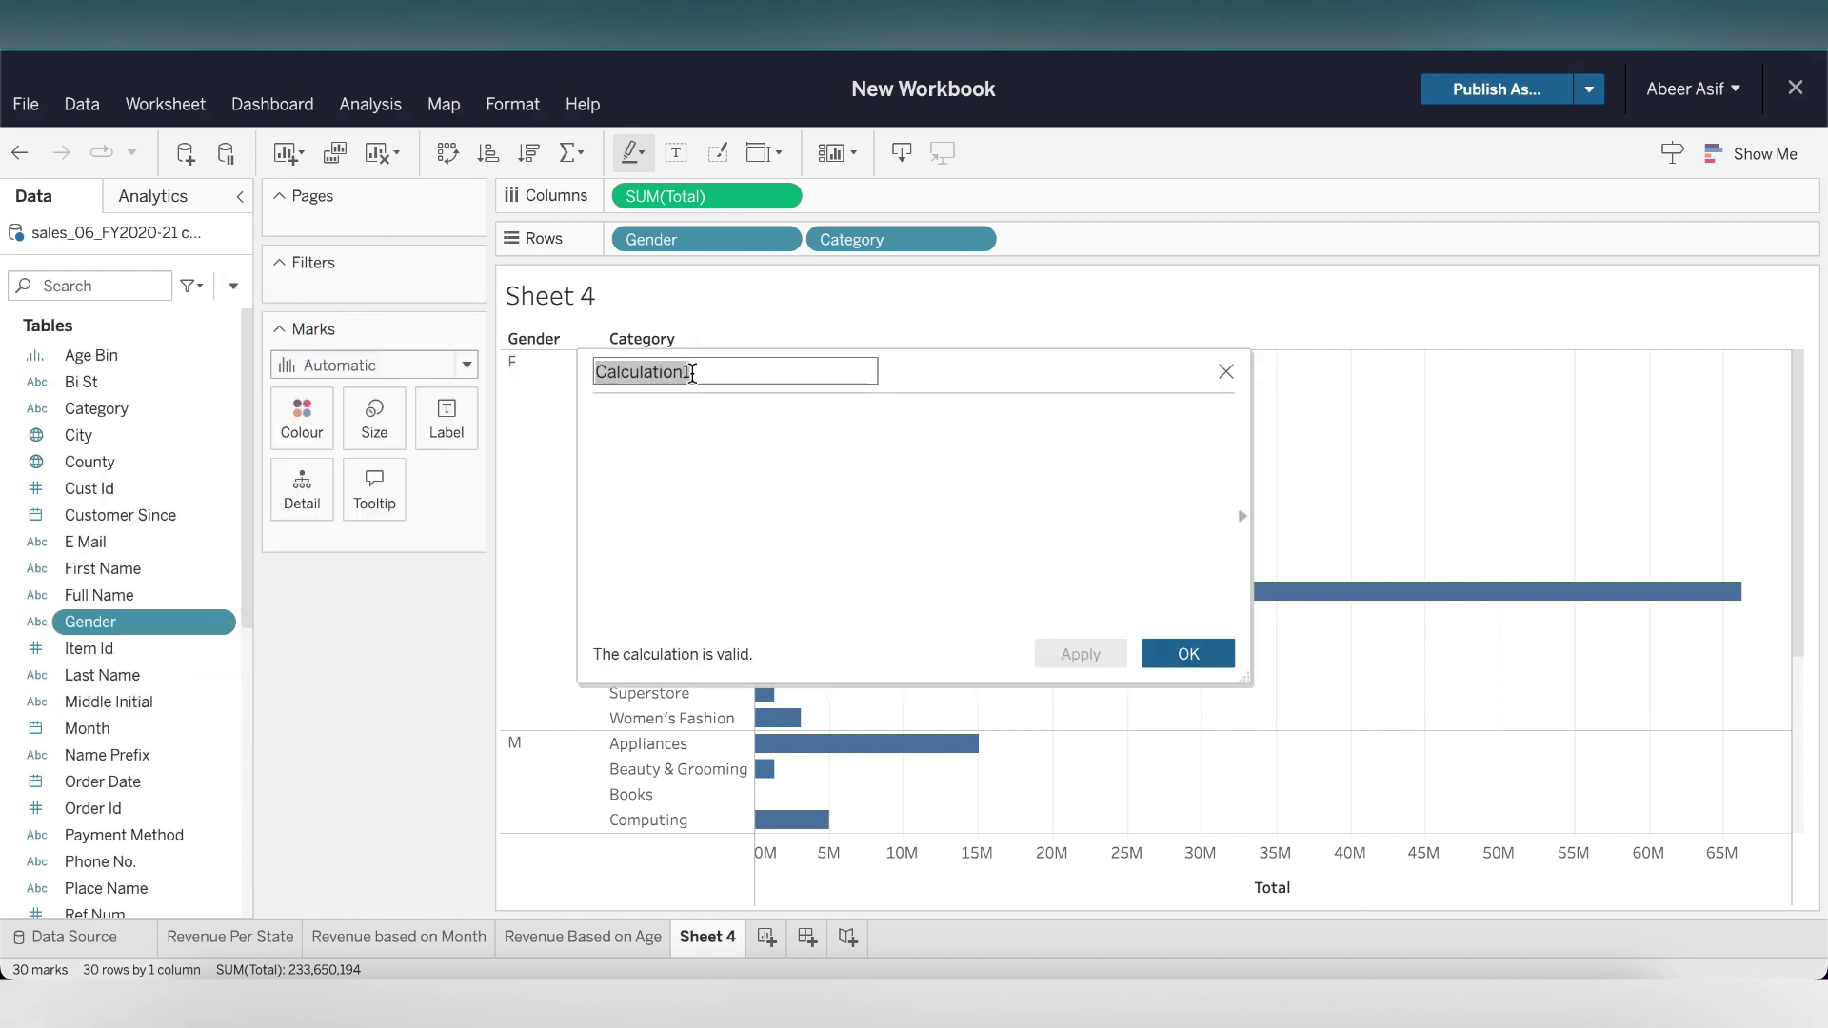
pyautogui.write('f')
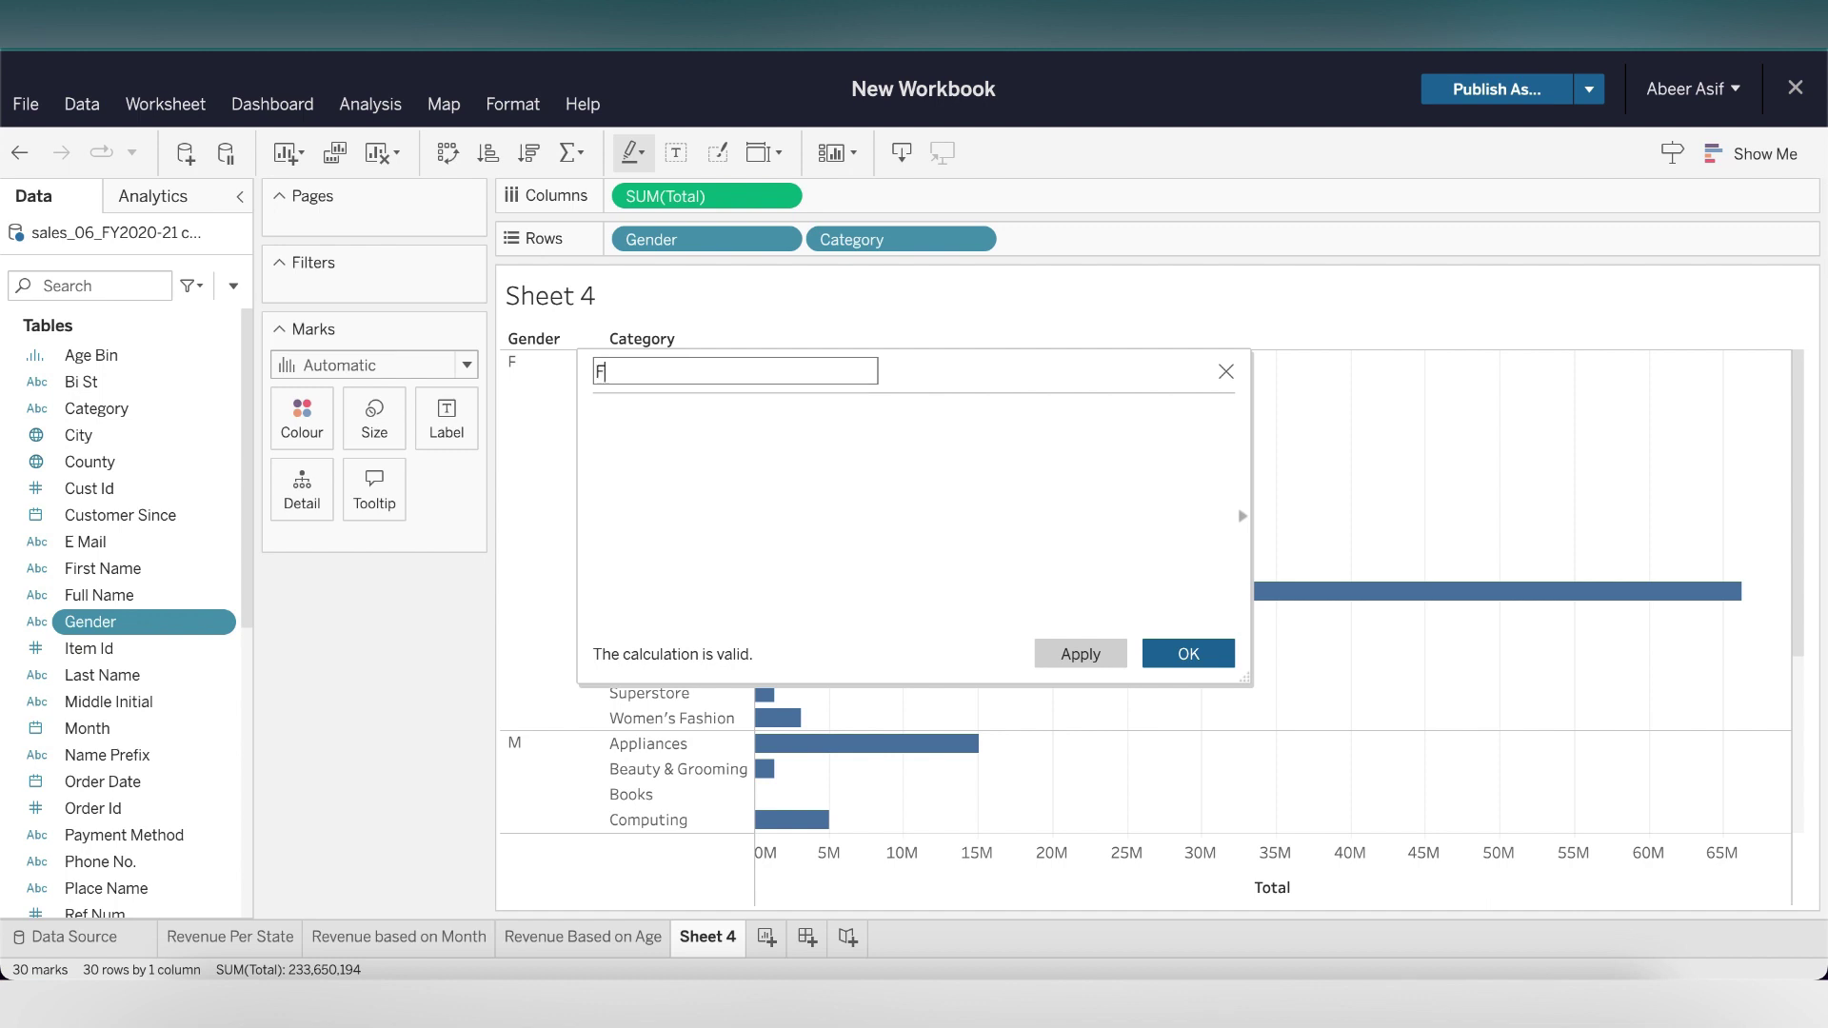
pyautogui.write('emale Revenue')
pyautogui.click(712, 408)
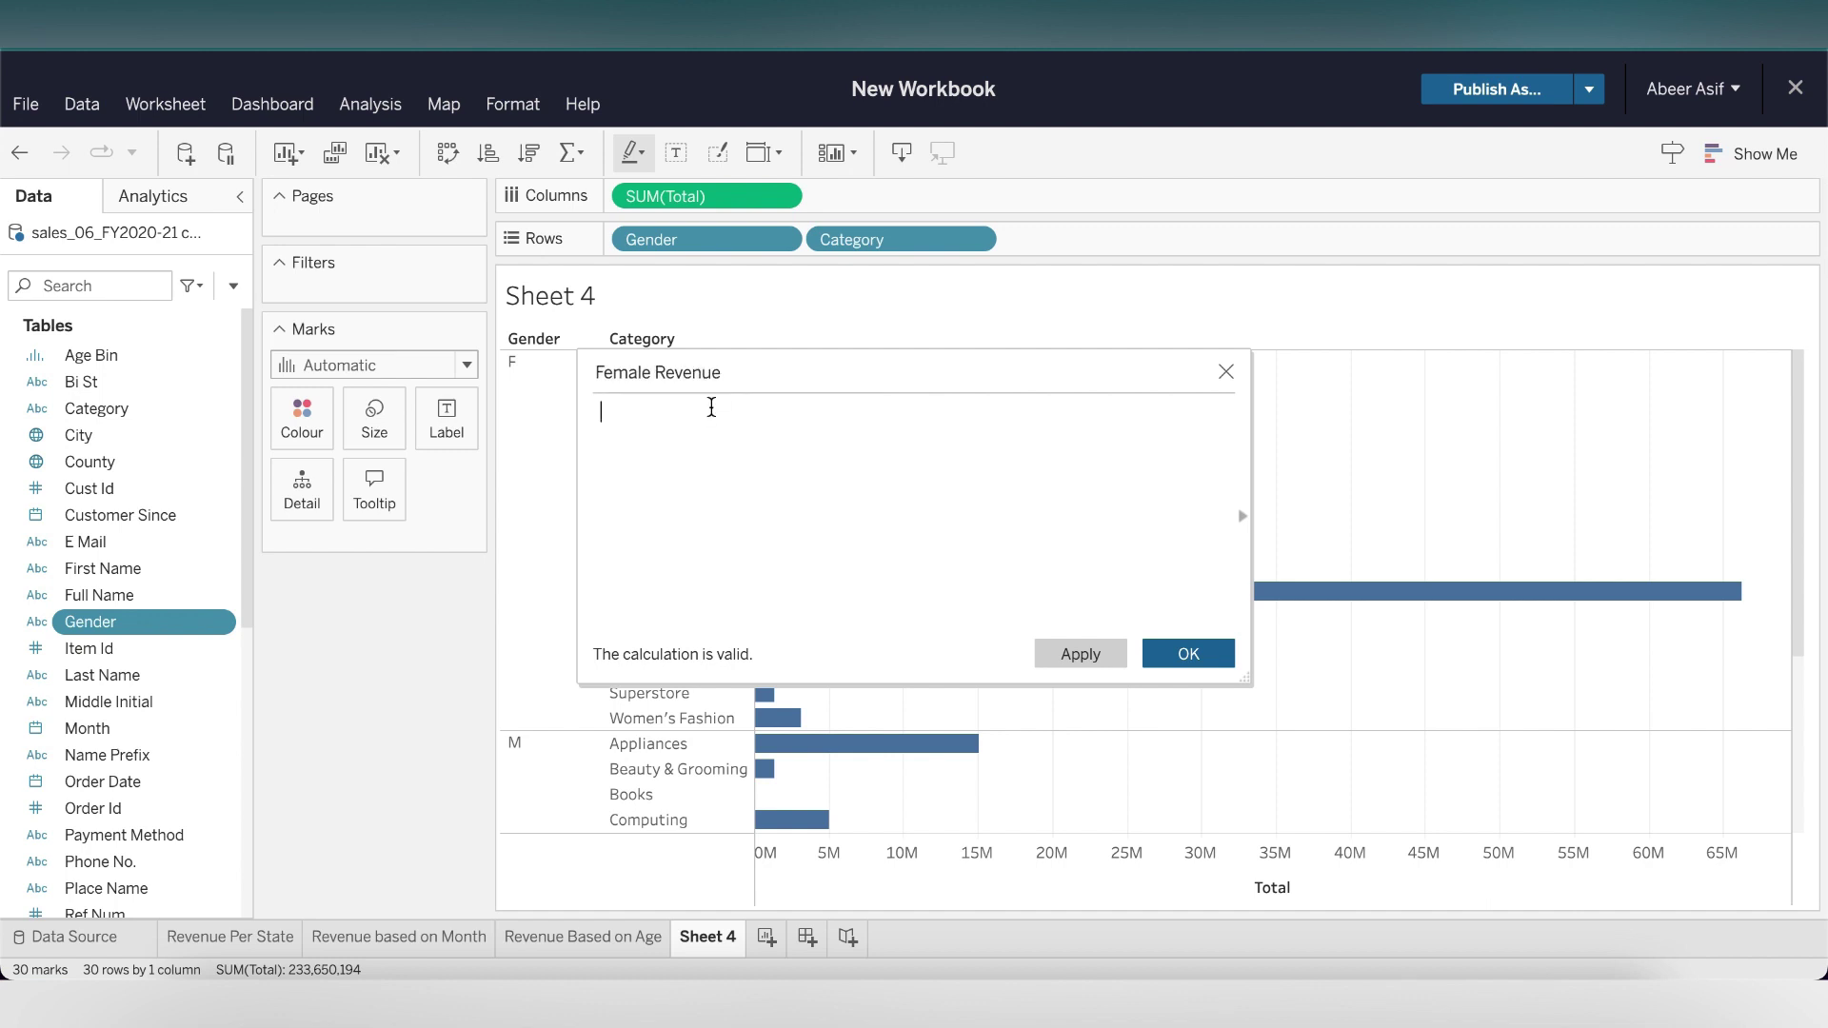
# Enter the formula IF [Gender] = 'F' Then [Total] END and apply it.
pyautogui.click(1243, 516)
pyautogui.click(1446, 401)
pyautogui.click(1311, 586)
pyautogui.doubleClick(1306, 608)
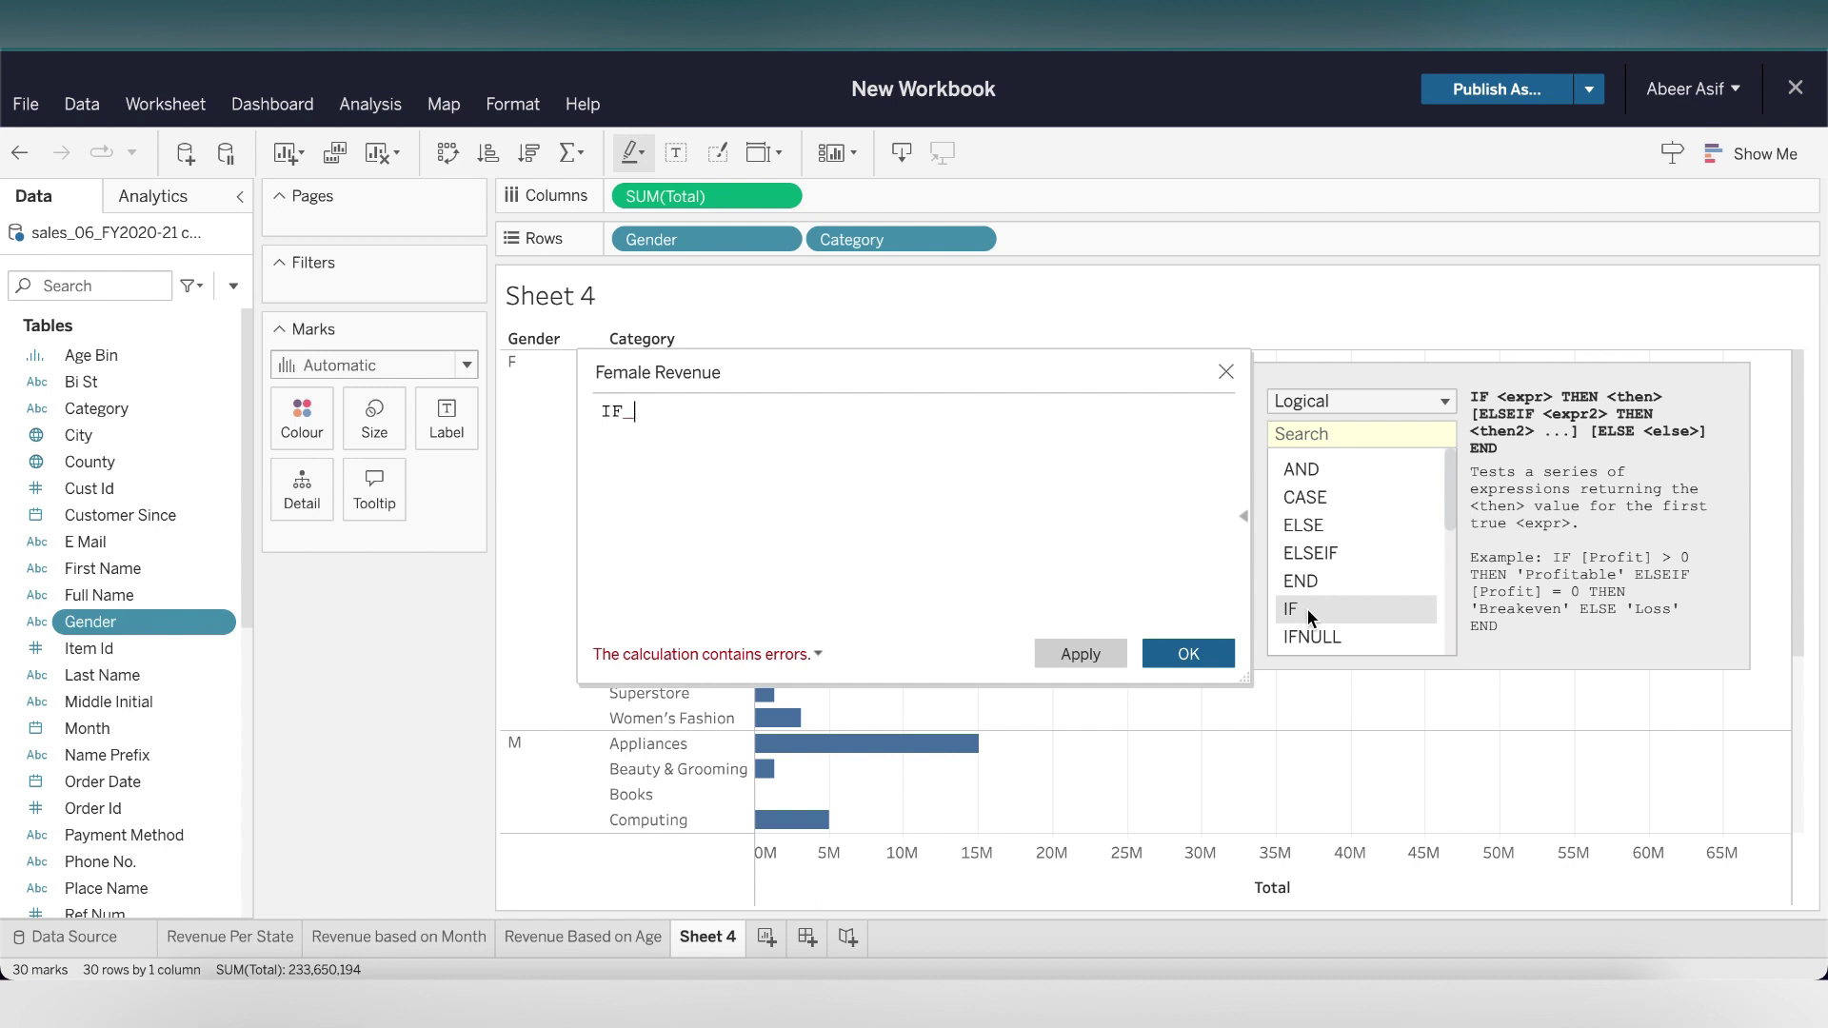
pyautogui.write("Gender = 'F' Then [Total] END")
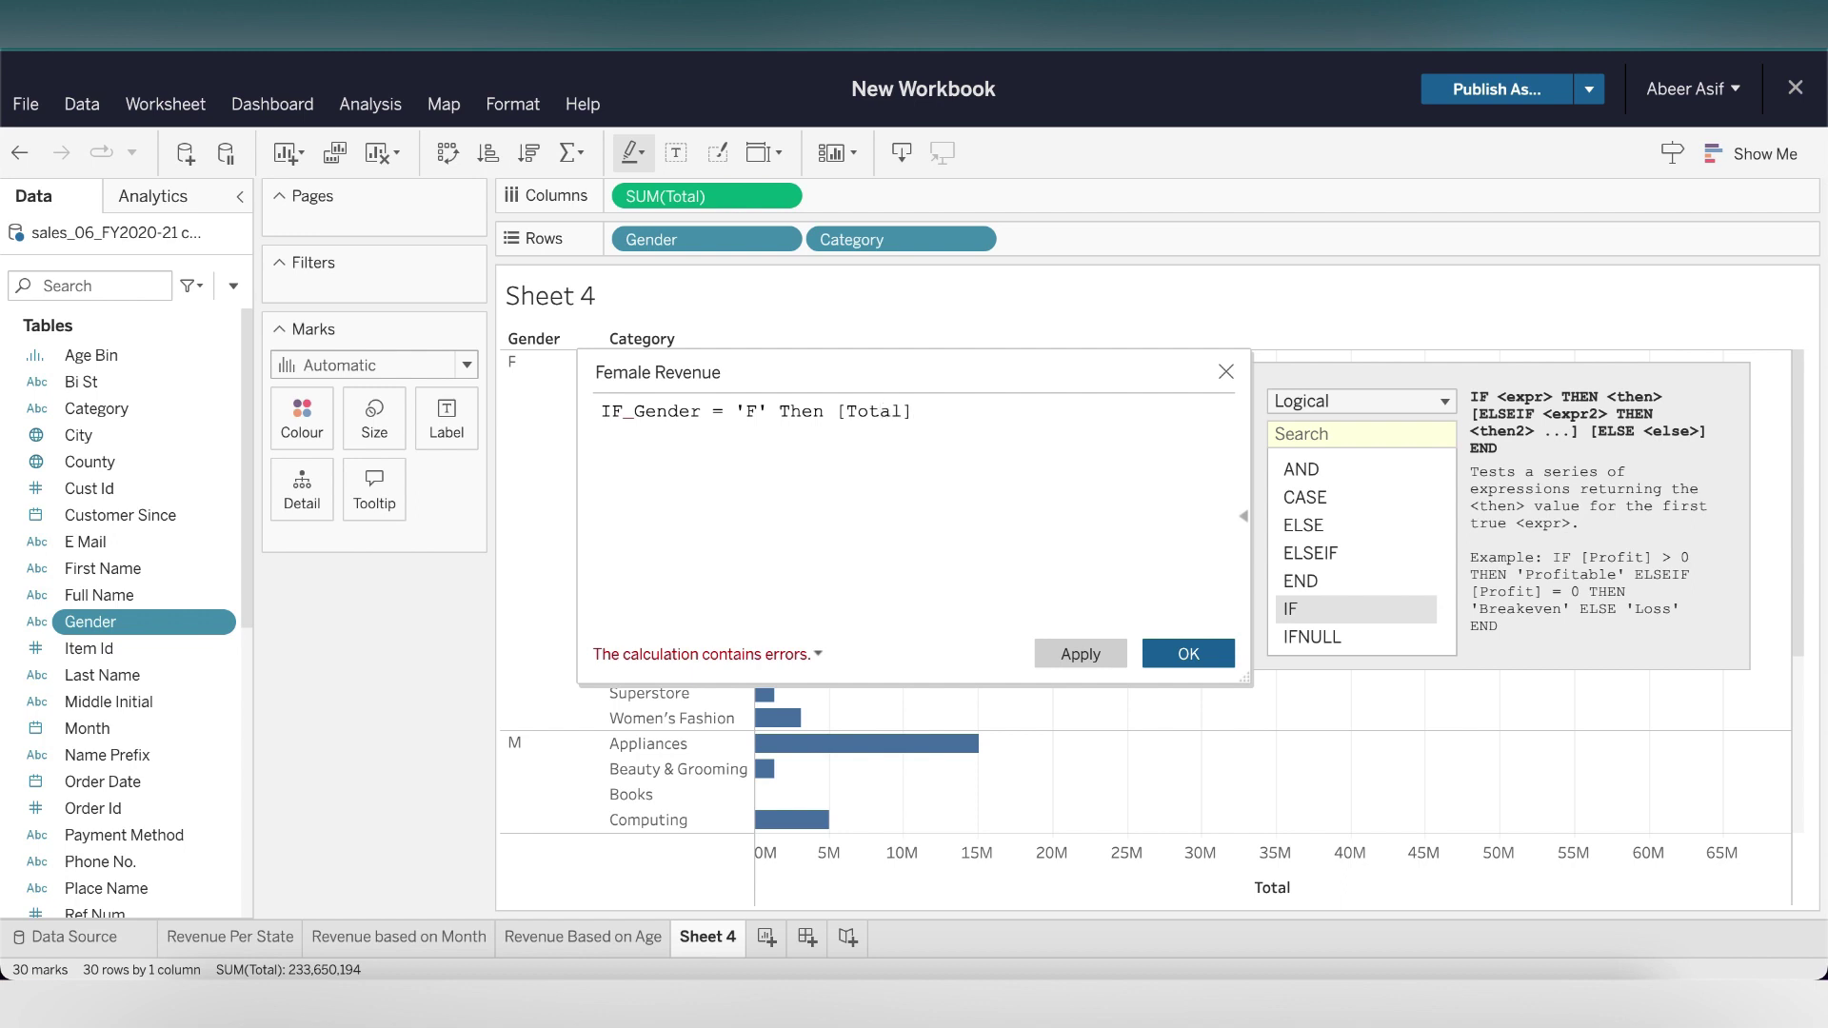
pyautogui.click(701, 411)
pyautogui.write(']')
pyautogui.press('Left')
pyautogui.press('Left')
pyautogui.press('Left')
pyautogui.press('Left')
pyautogui.press('Left')
pyautogui.press('Left')
pyautogui.press('Left')
pyautogui.write('[')
pyautogui.click(1074, 653)
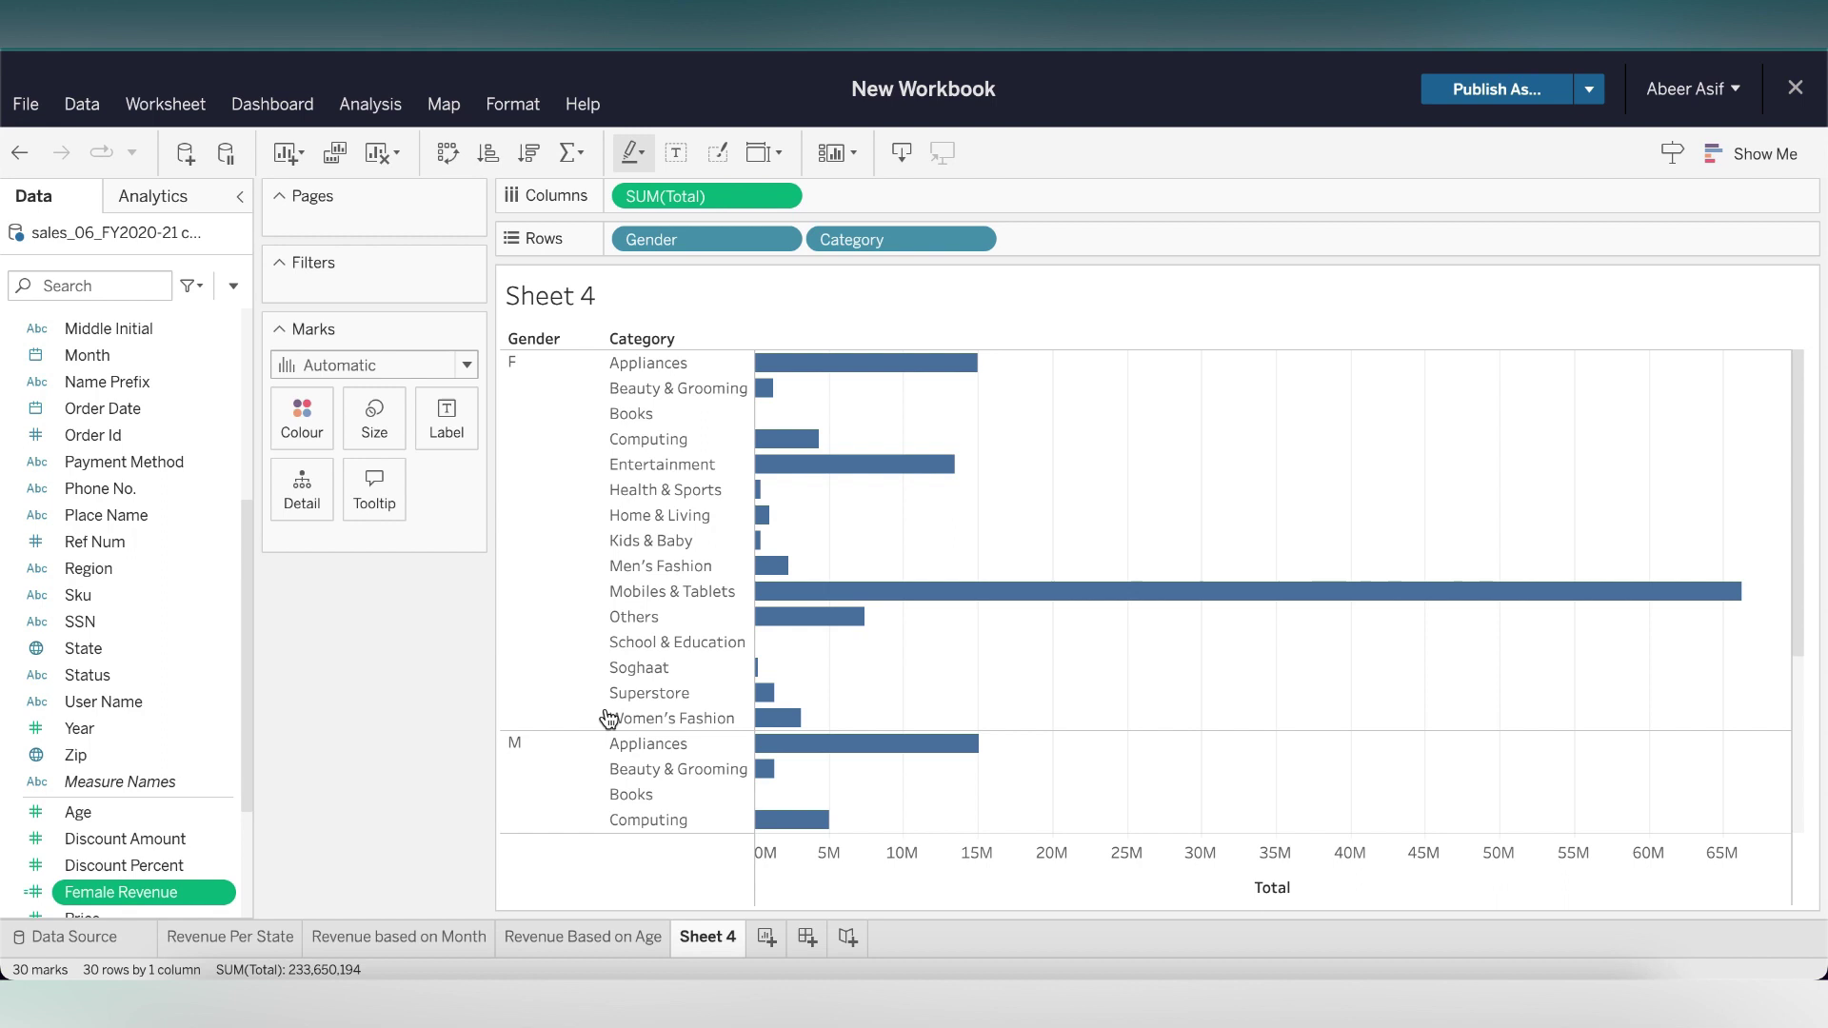
# Add a Male Revenue calculated field with formula IF [Gender] = 'M' Then [Total] END.
pyautogui.click(233, 286)
pyautogui.click(327, 359)
pyautogui.write('Male Revenue')
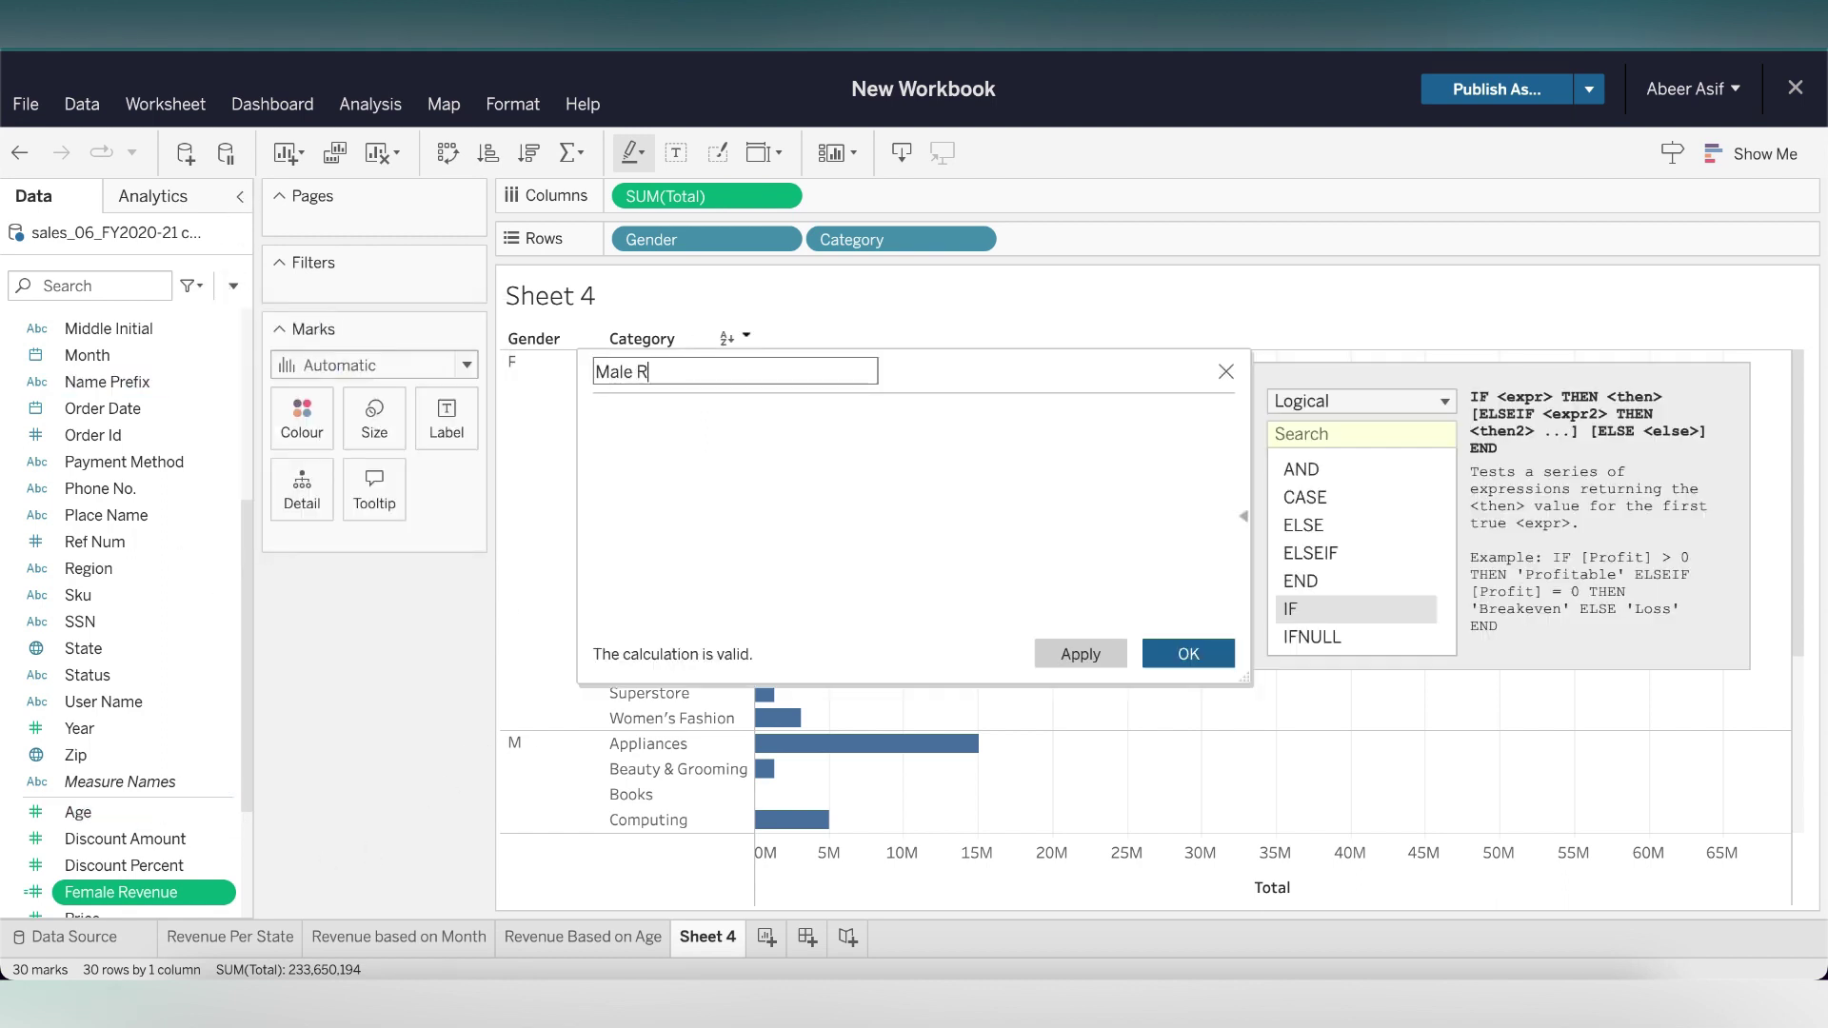
pyautogui.click(734, 455)
pyautogui.write("IF [Gender] = 'M' Then [Total] END")
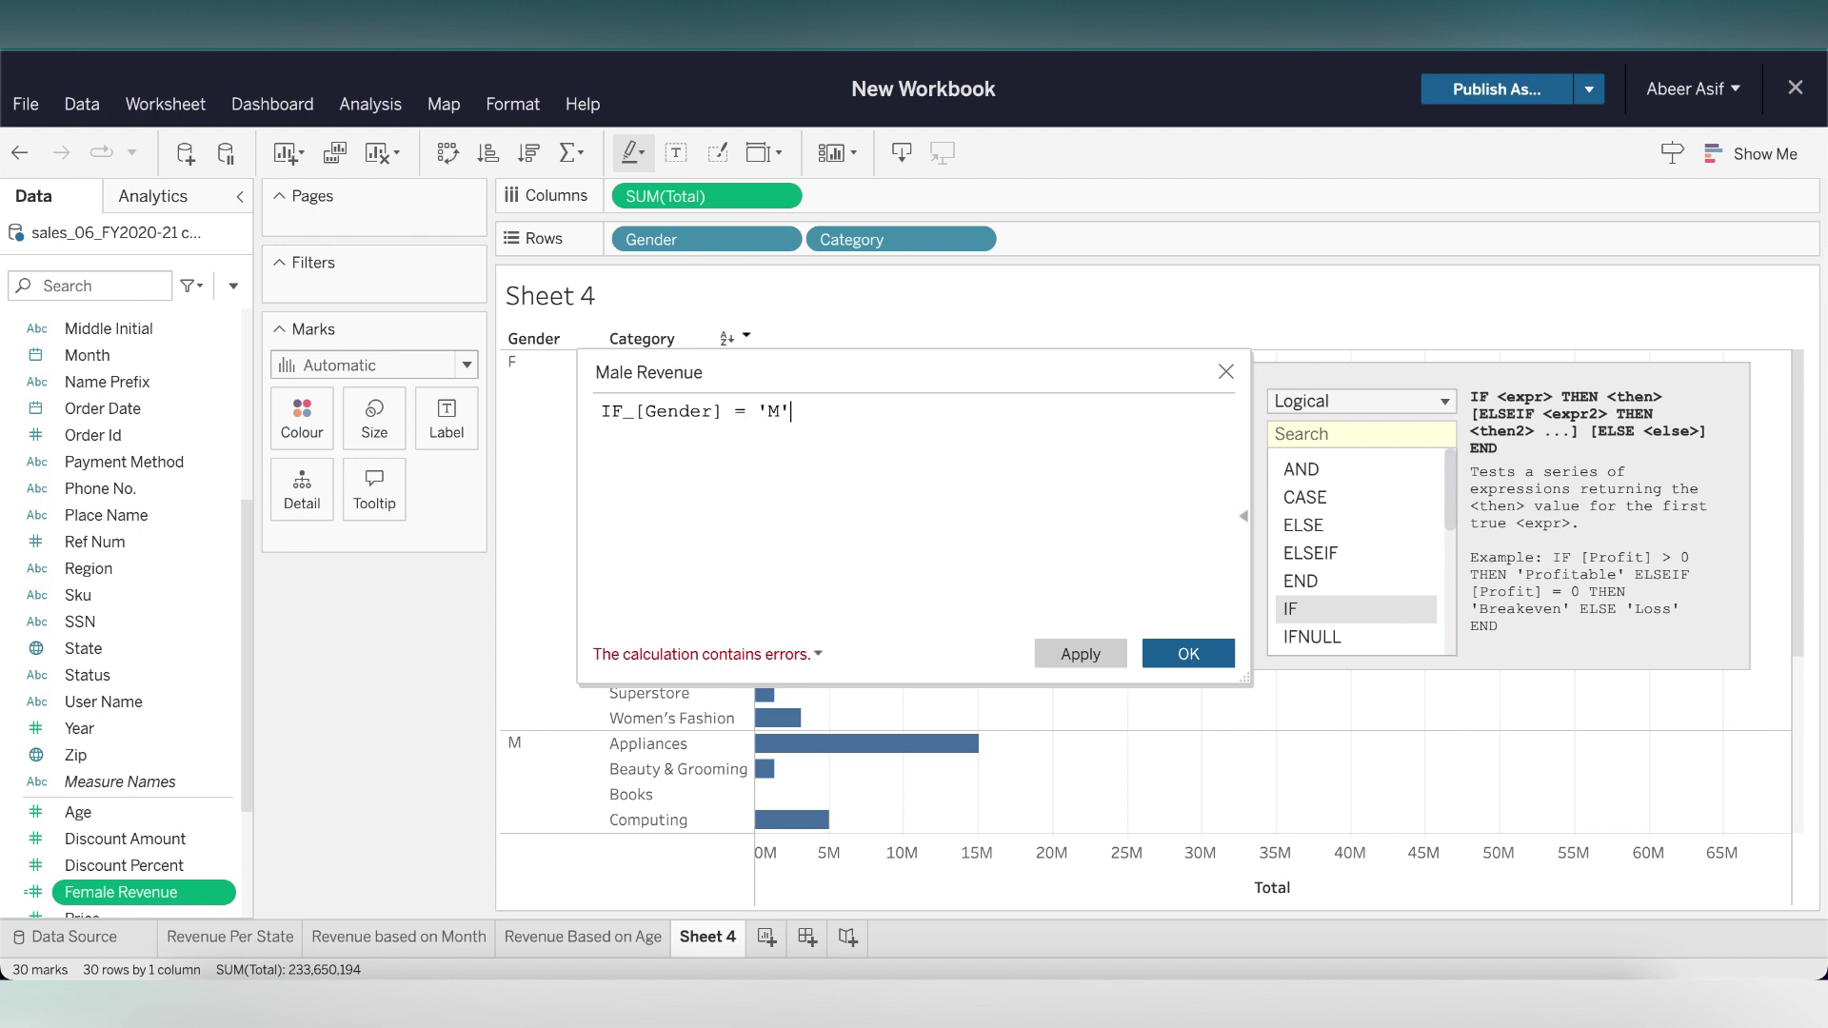
pyautogui.click(1082, 655)
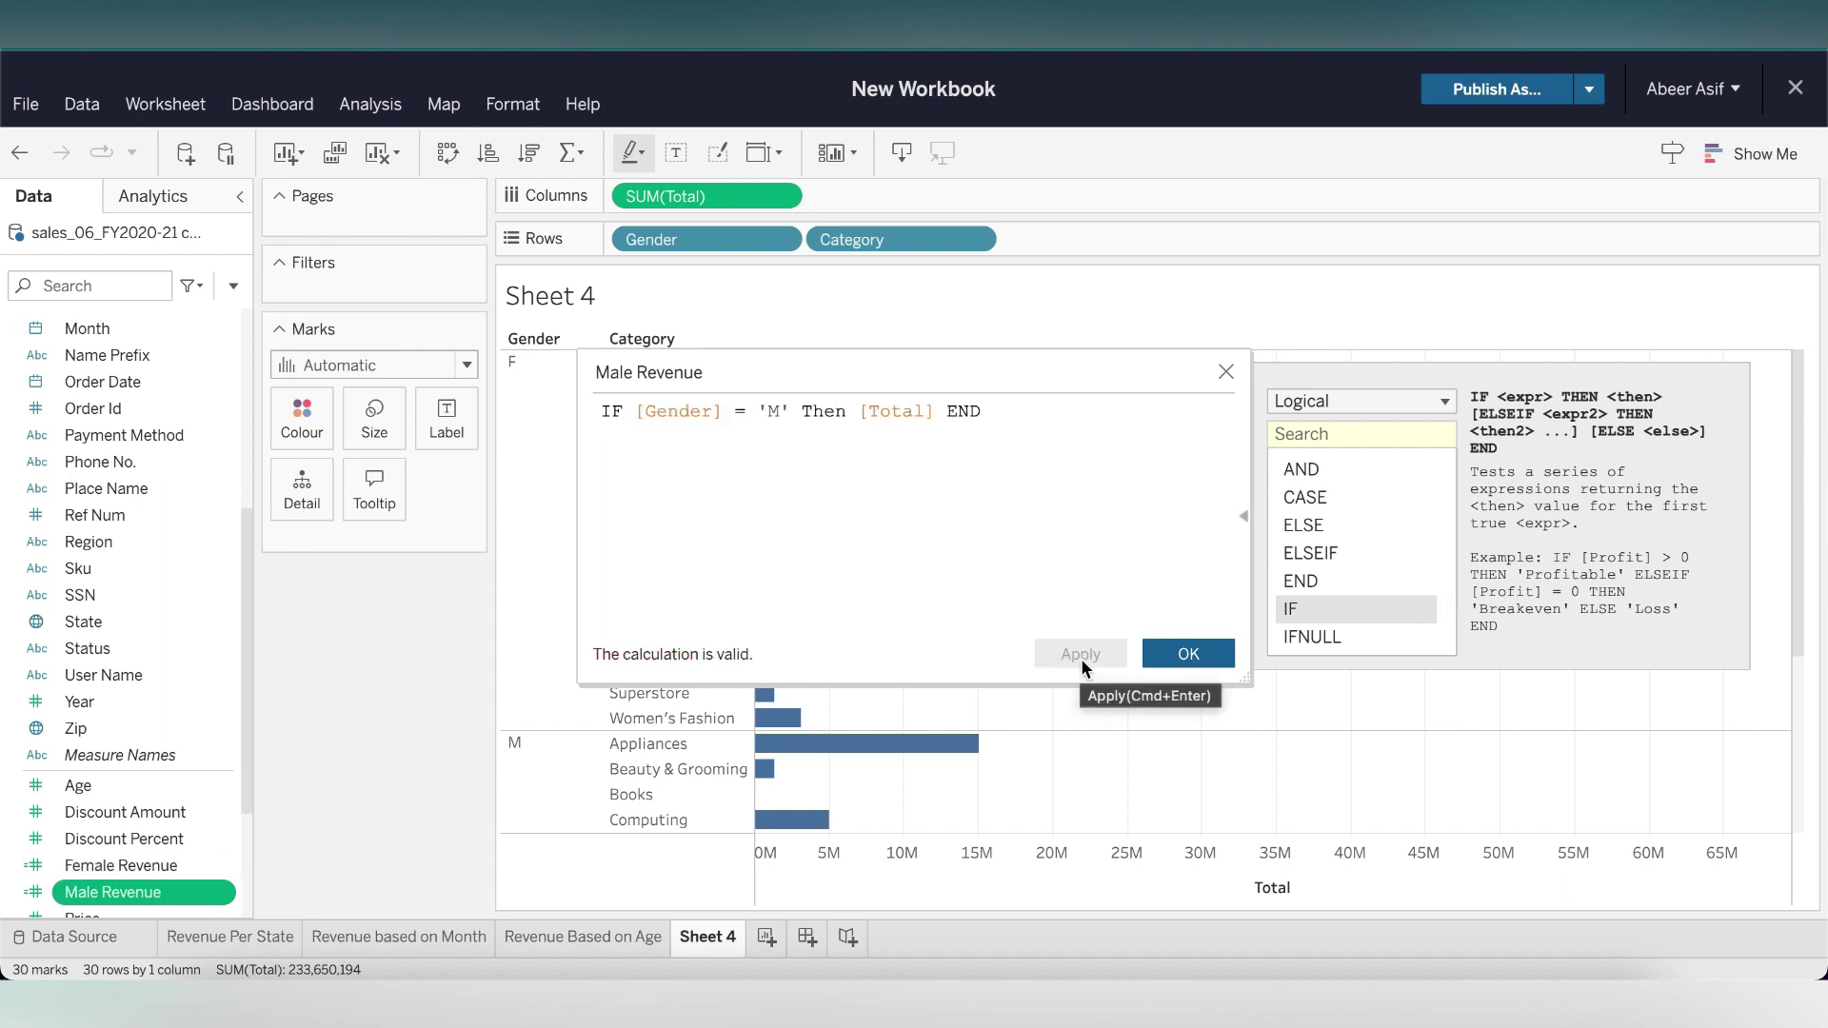
pyautogui.click(1208, 652)
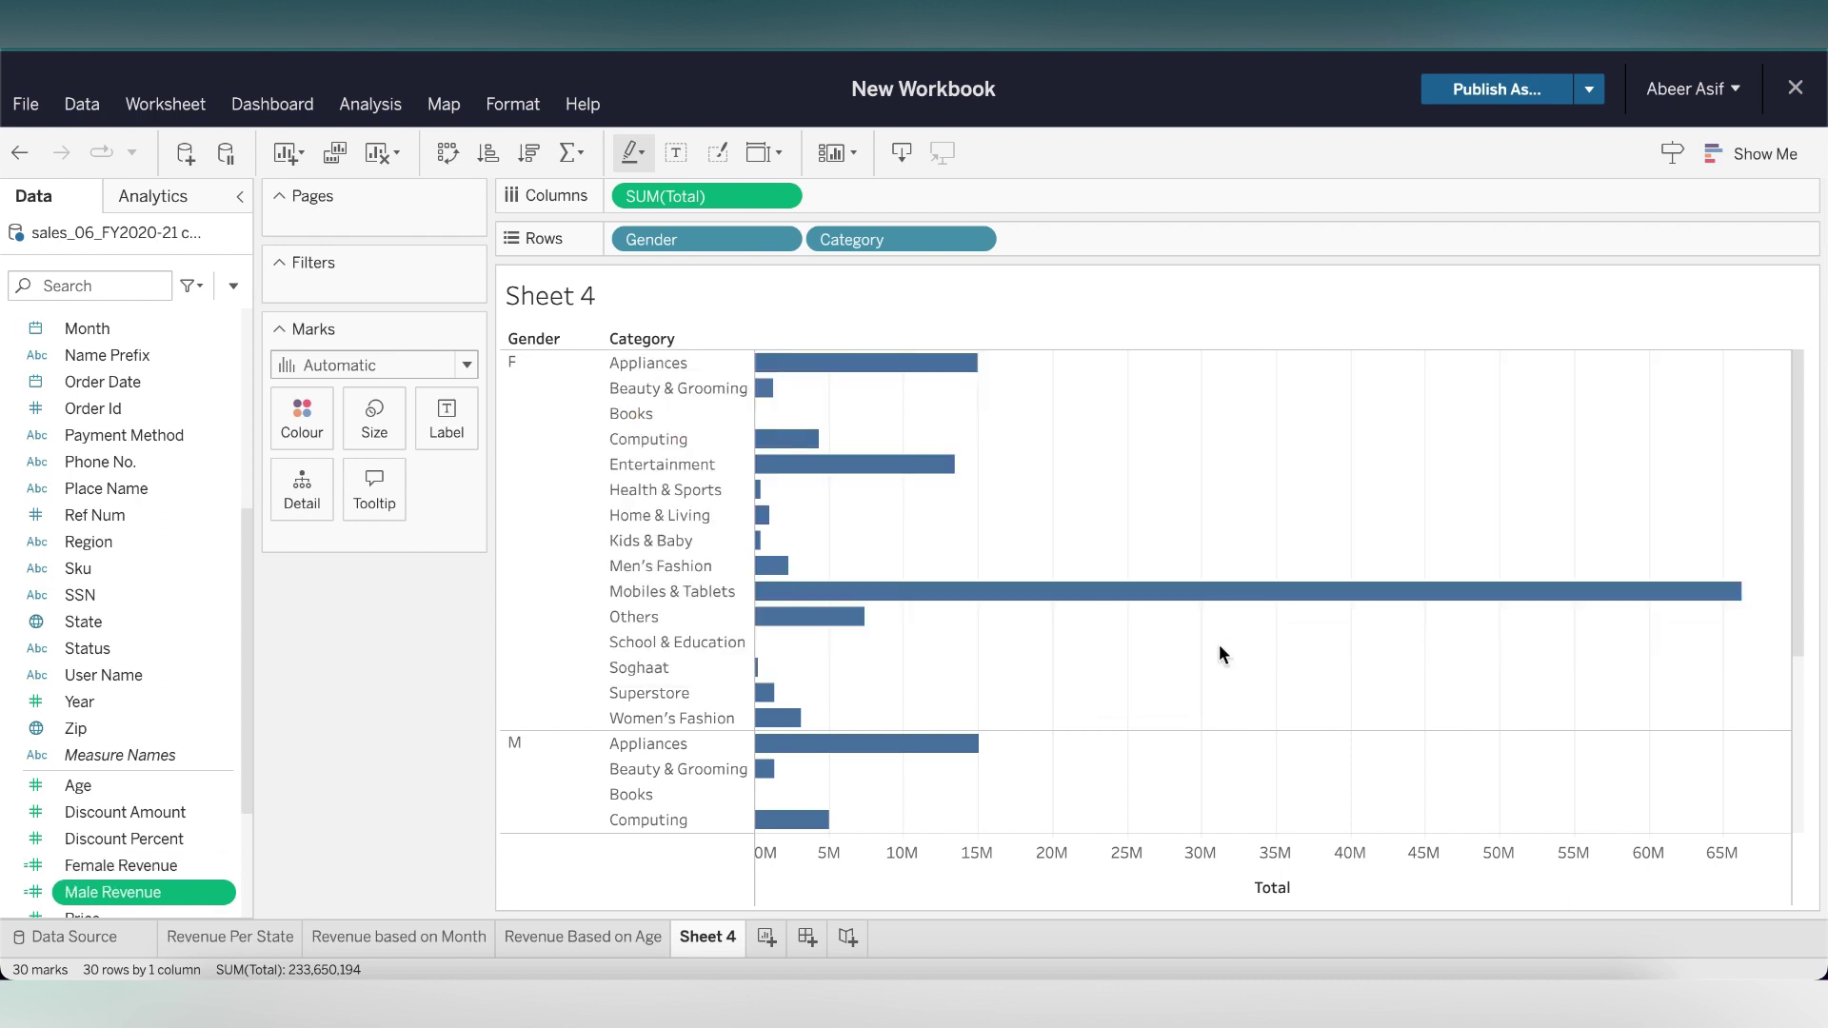
# Replace Gender and SUM(Total) with Female Revenue and Male Revenue side by side on Columns.
pyautogui.click(782, 242)
pyautogui.click(586, 739)
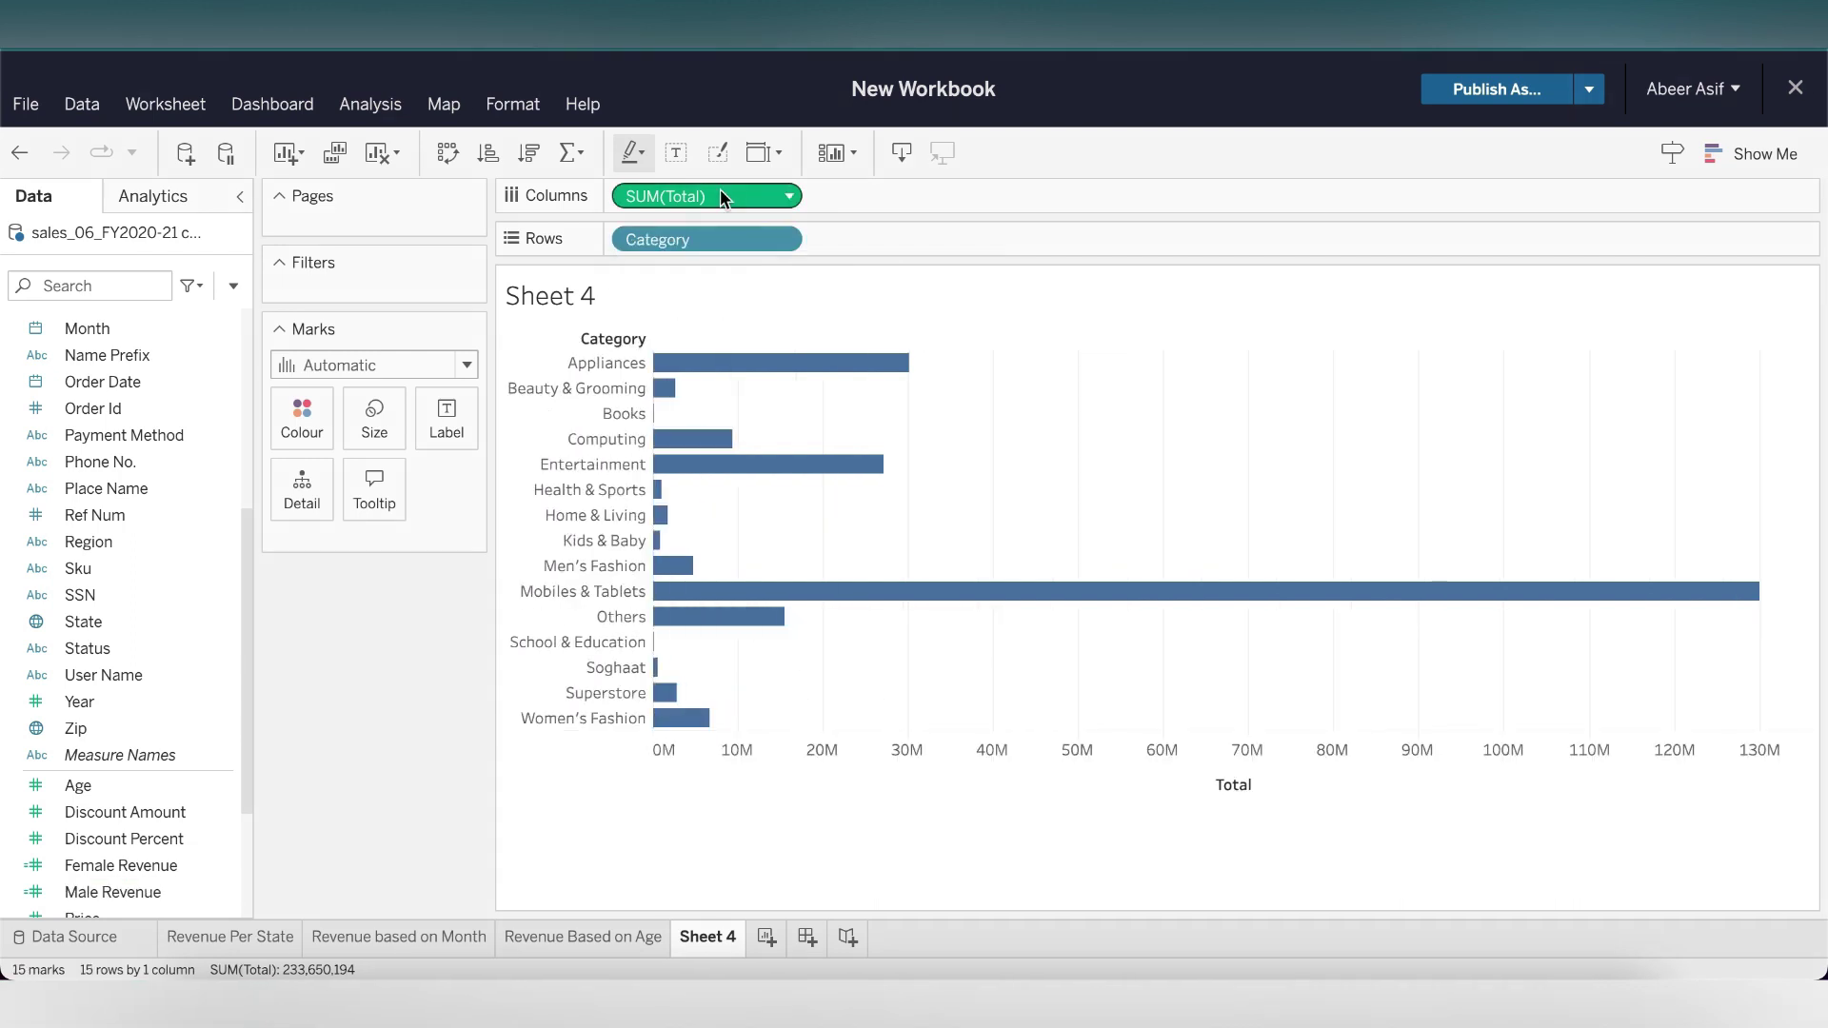
pyautogui.moveTo(721, 193); pyautogui.dragTo(398, 643)
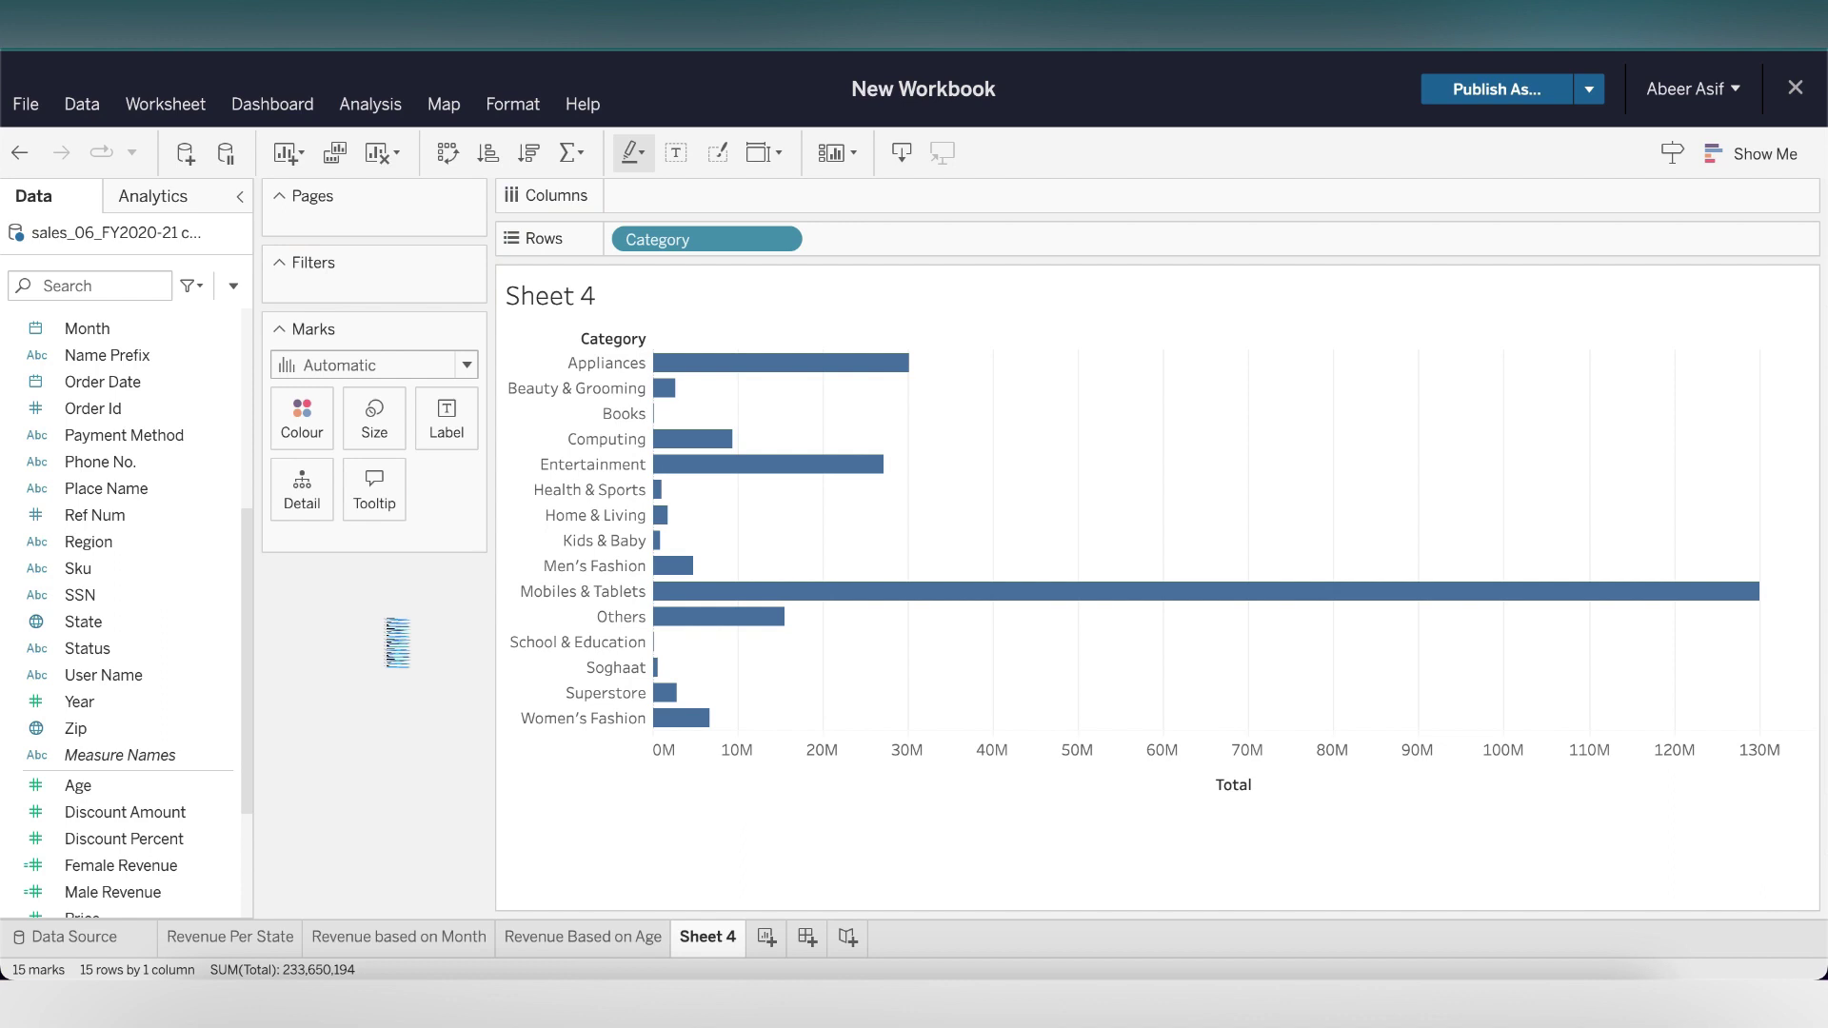
pyautogui.moveTo(121, 865); pyautogui.dragTo(766, 214)
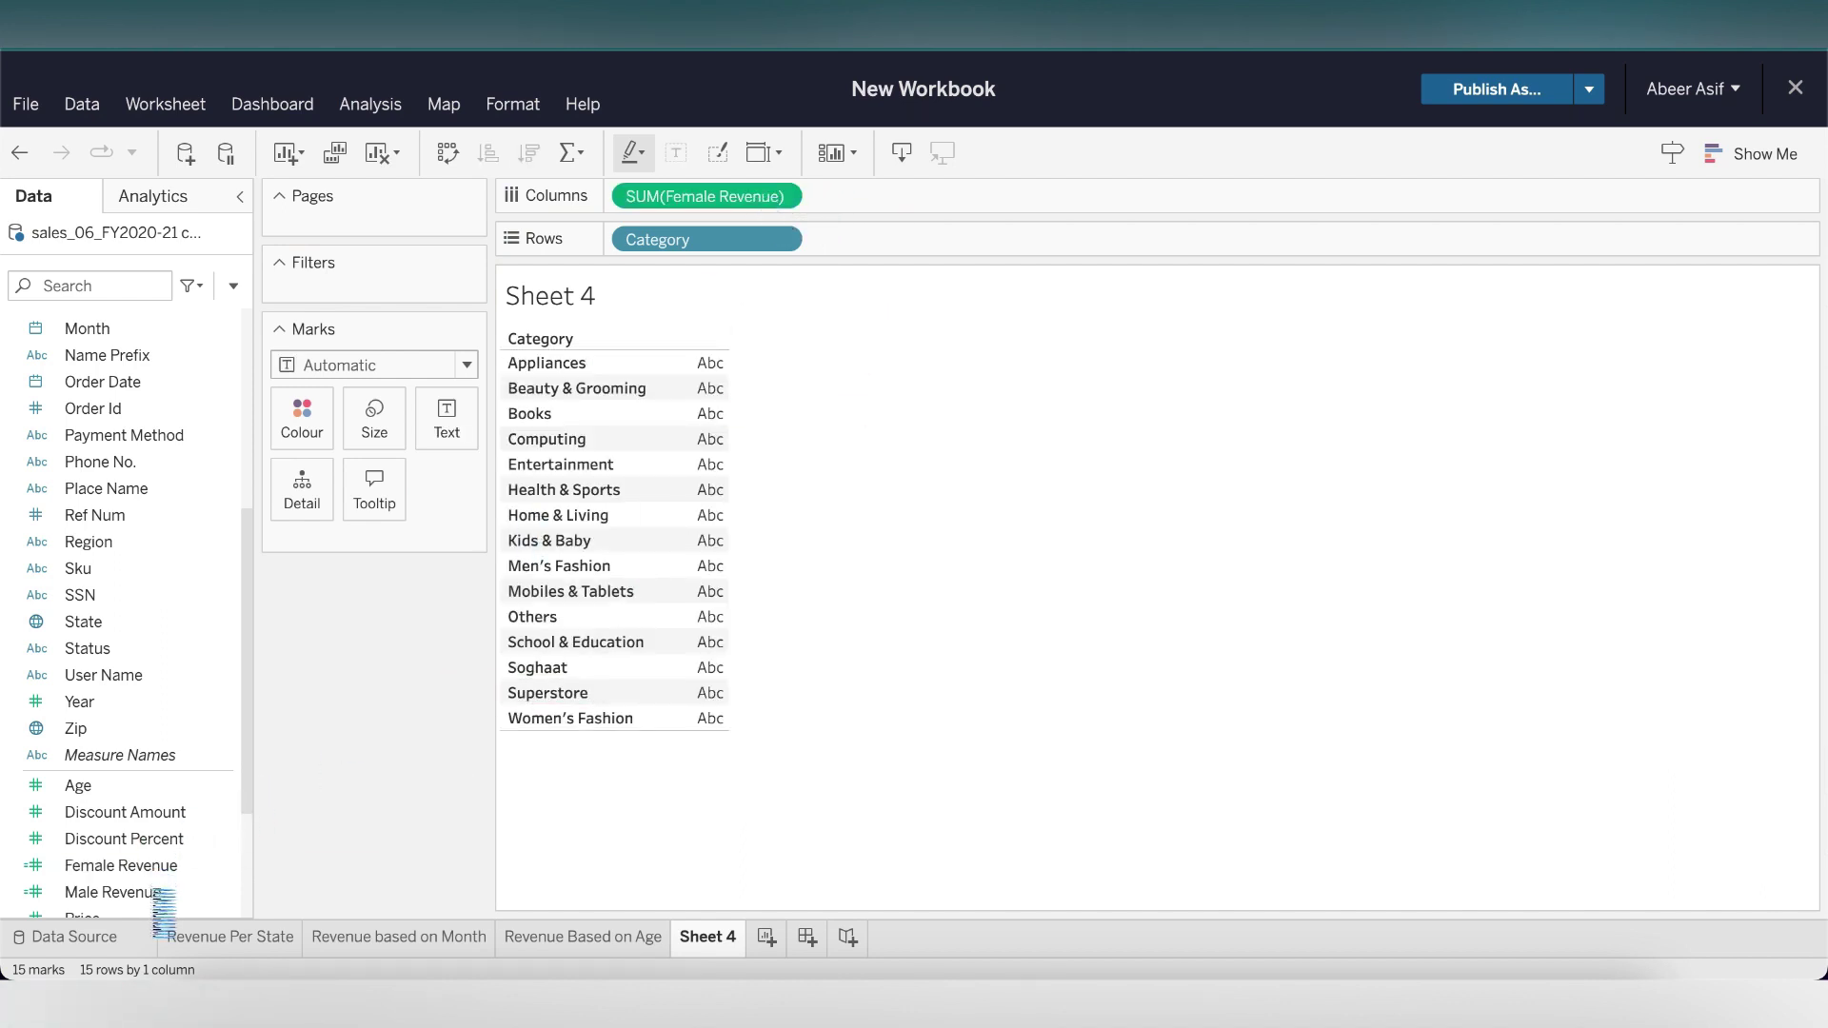
pyautogui.moveTo(164, 896); pyautogui.dragTo(919, 205)
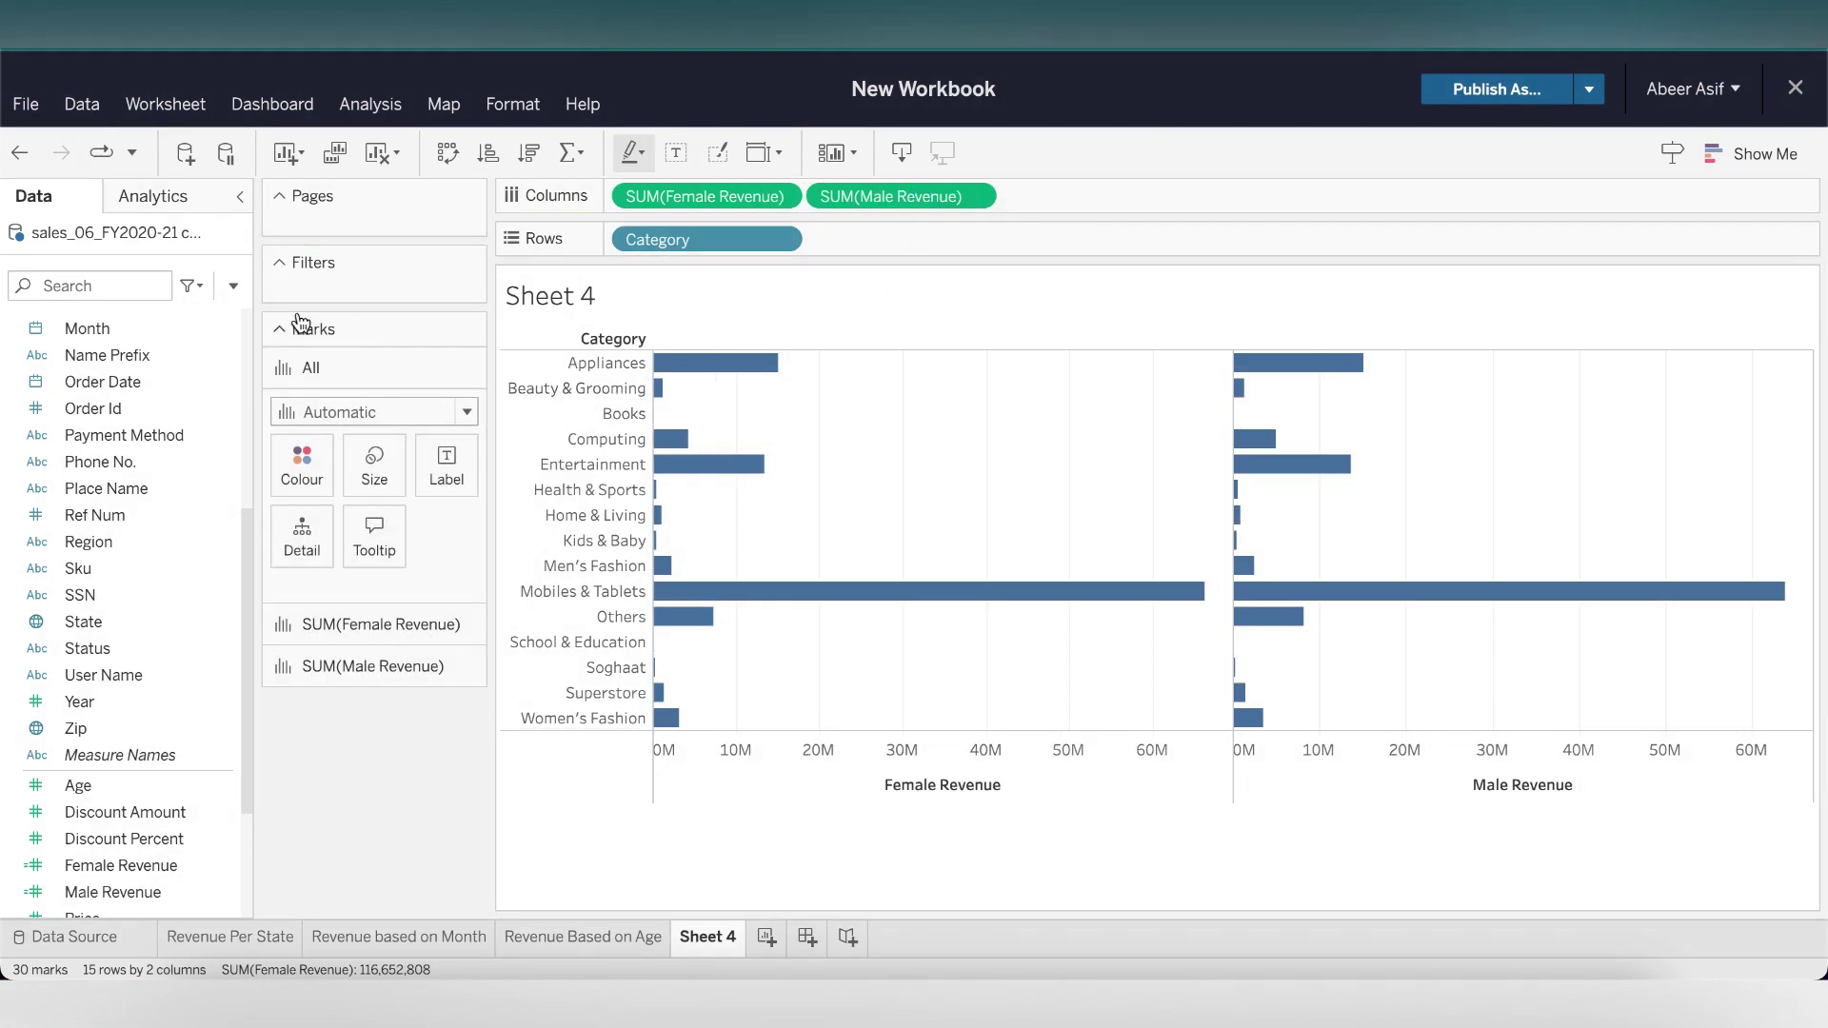
# Create a Zero Axis calculated field that returns 0.
pyautogui.click(234, 286)
pyautogui.click(348, 324)
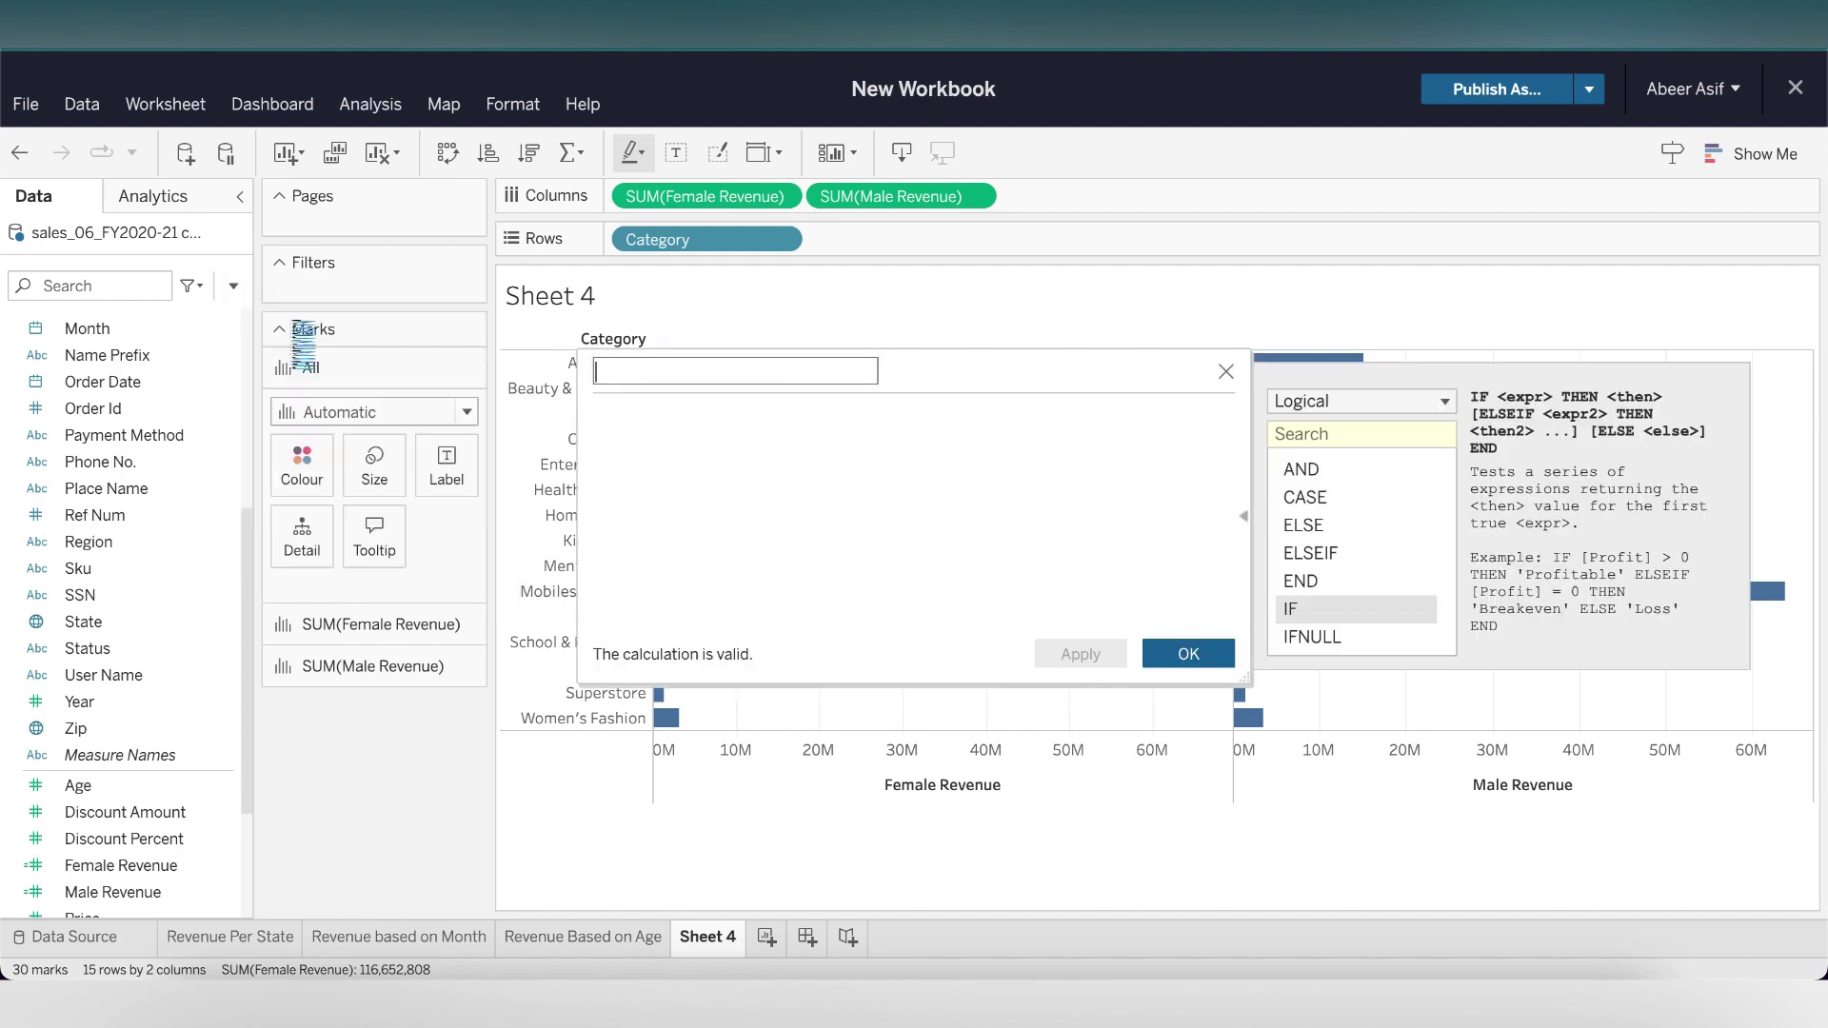
pyautogui.write('Zero Axis')
pyautogui.click(596, 427)
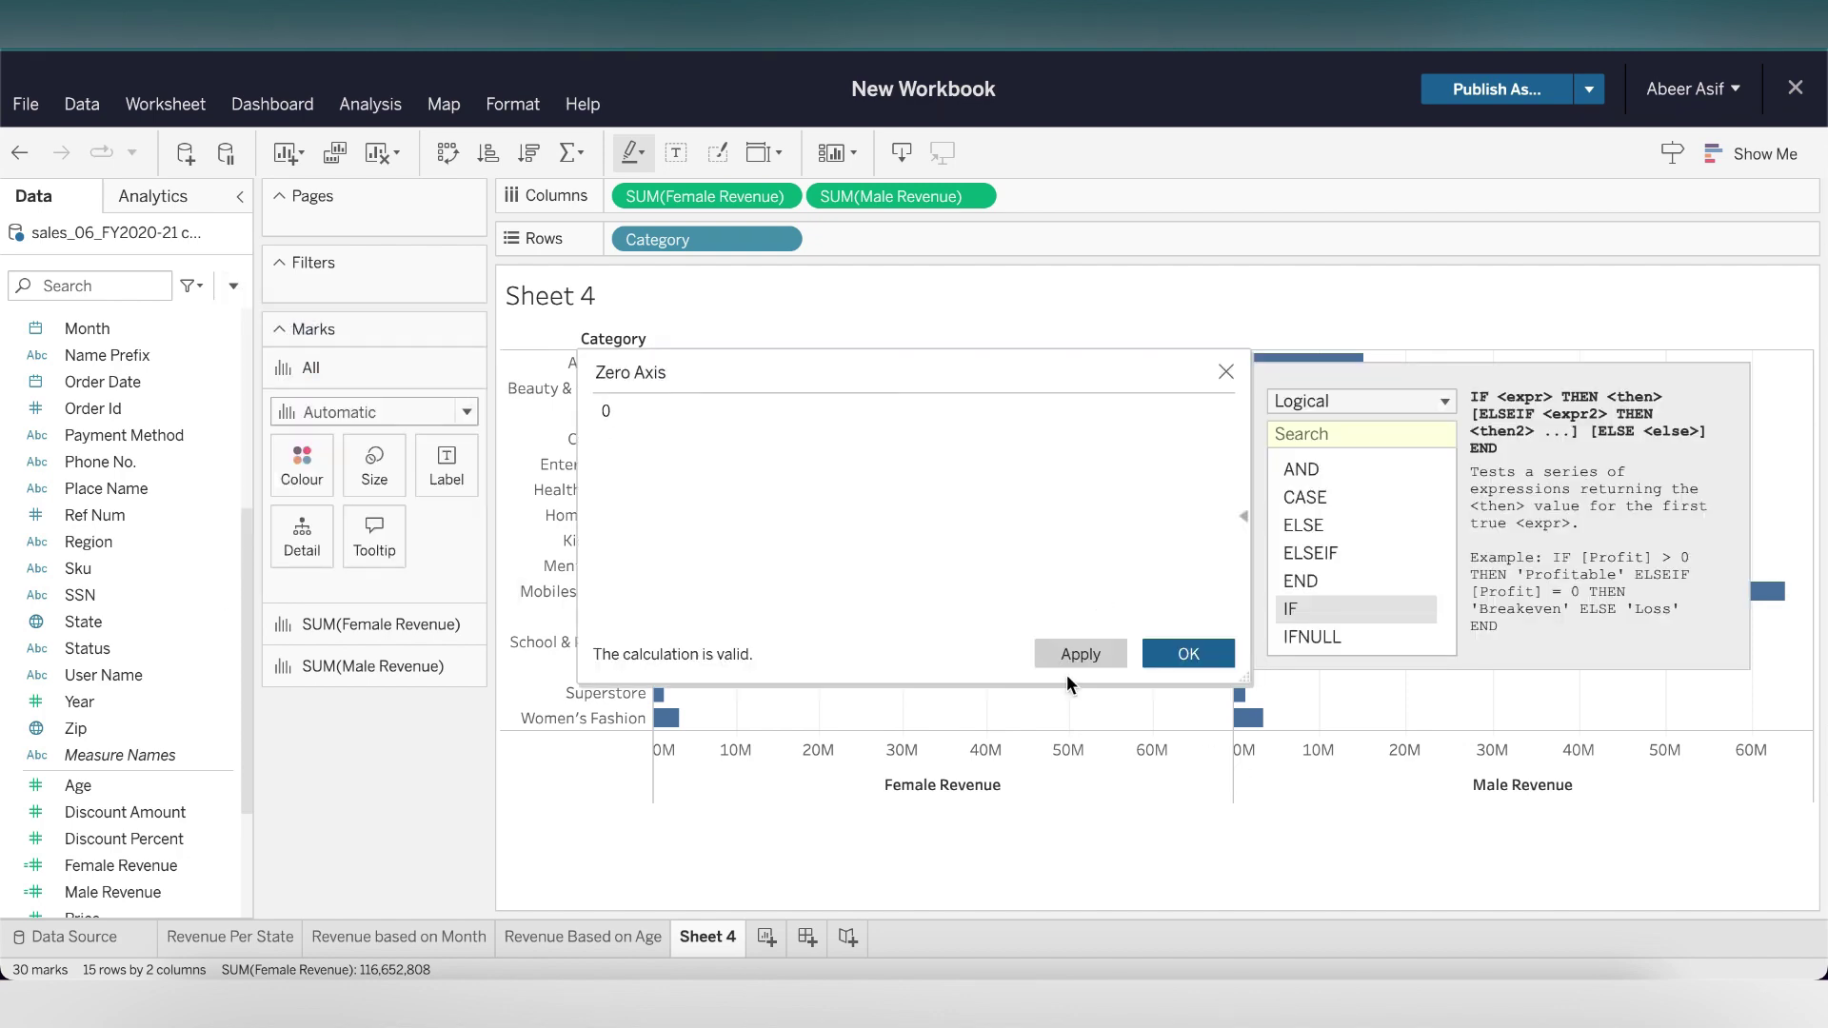
pyautogui.click(1181, 655)
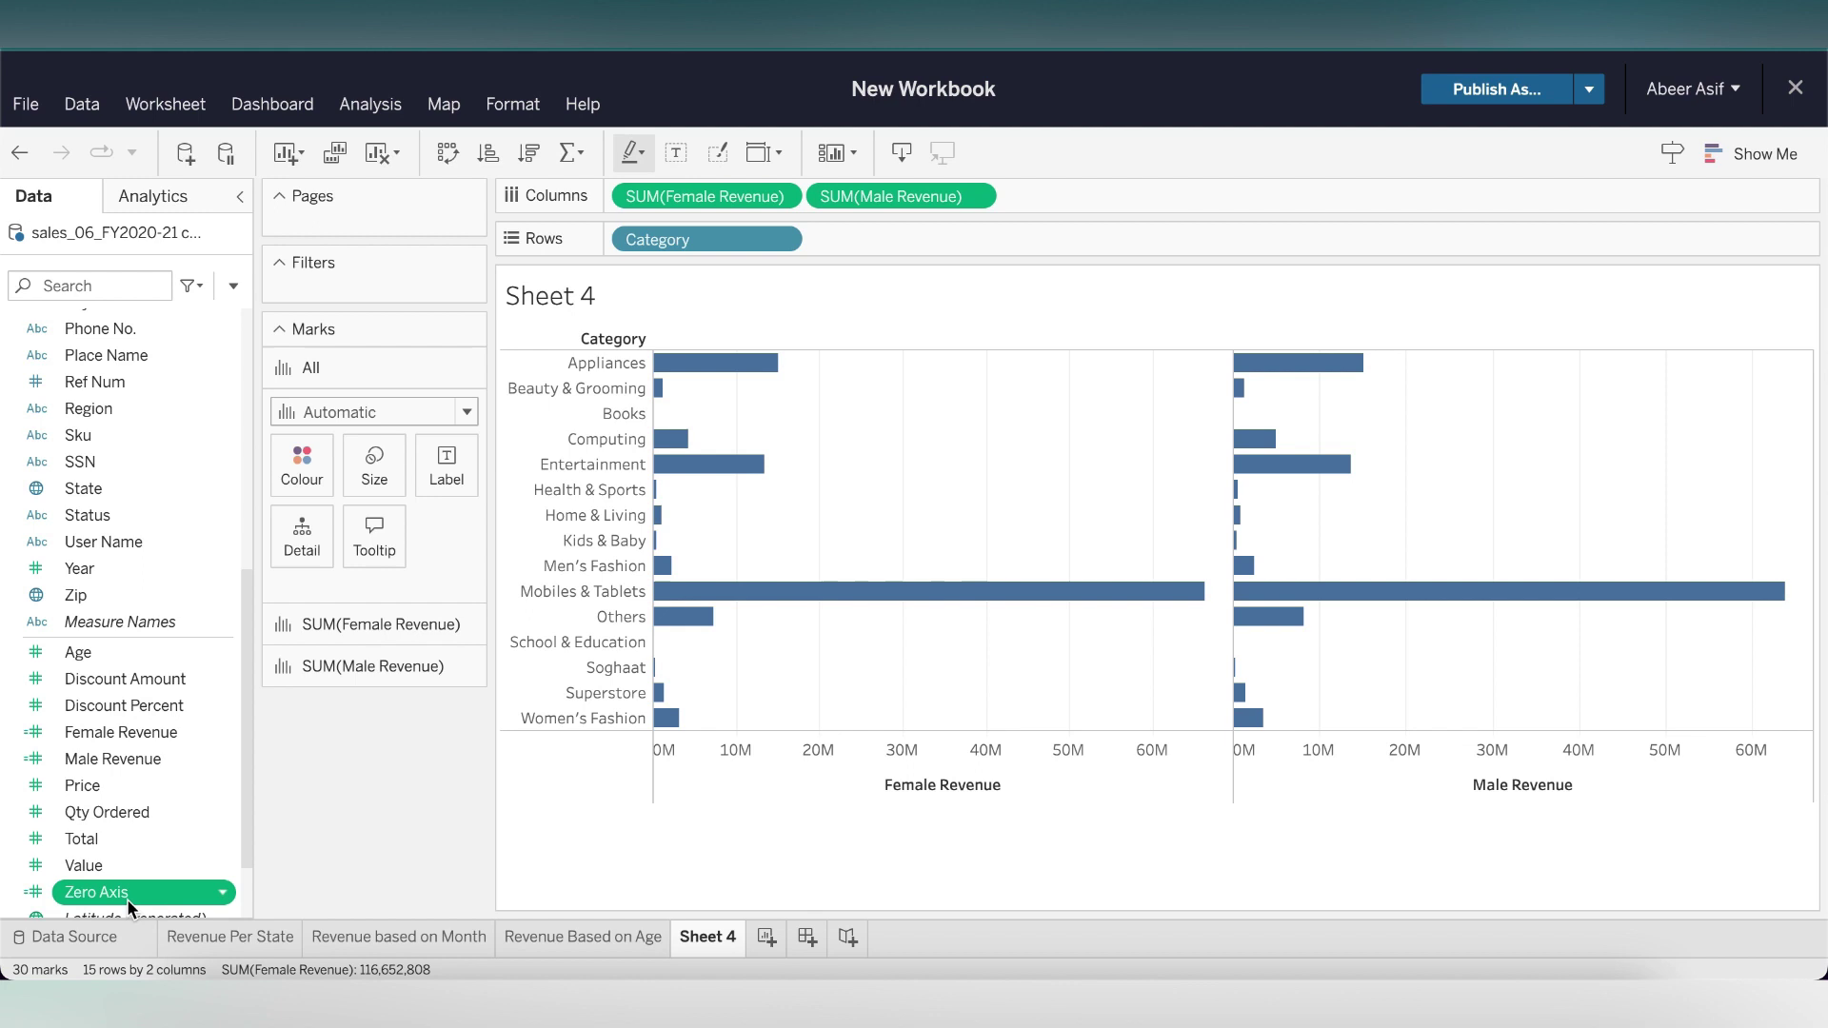
# Place SUM(Zero Axis) between the Female and Male Revenue columns and put Category on Label.
pyautogui.moveTo(128, 899); pyautogui.dragTo(818, 197)
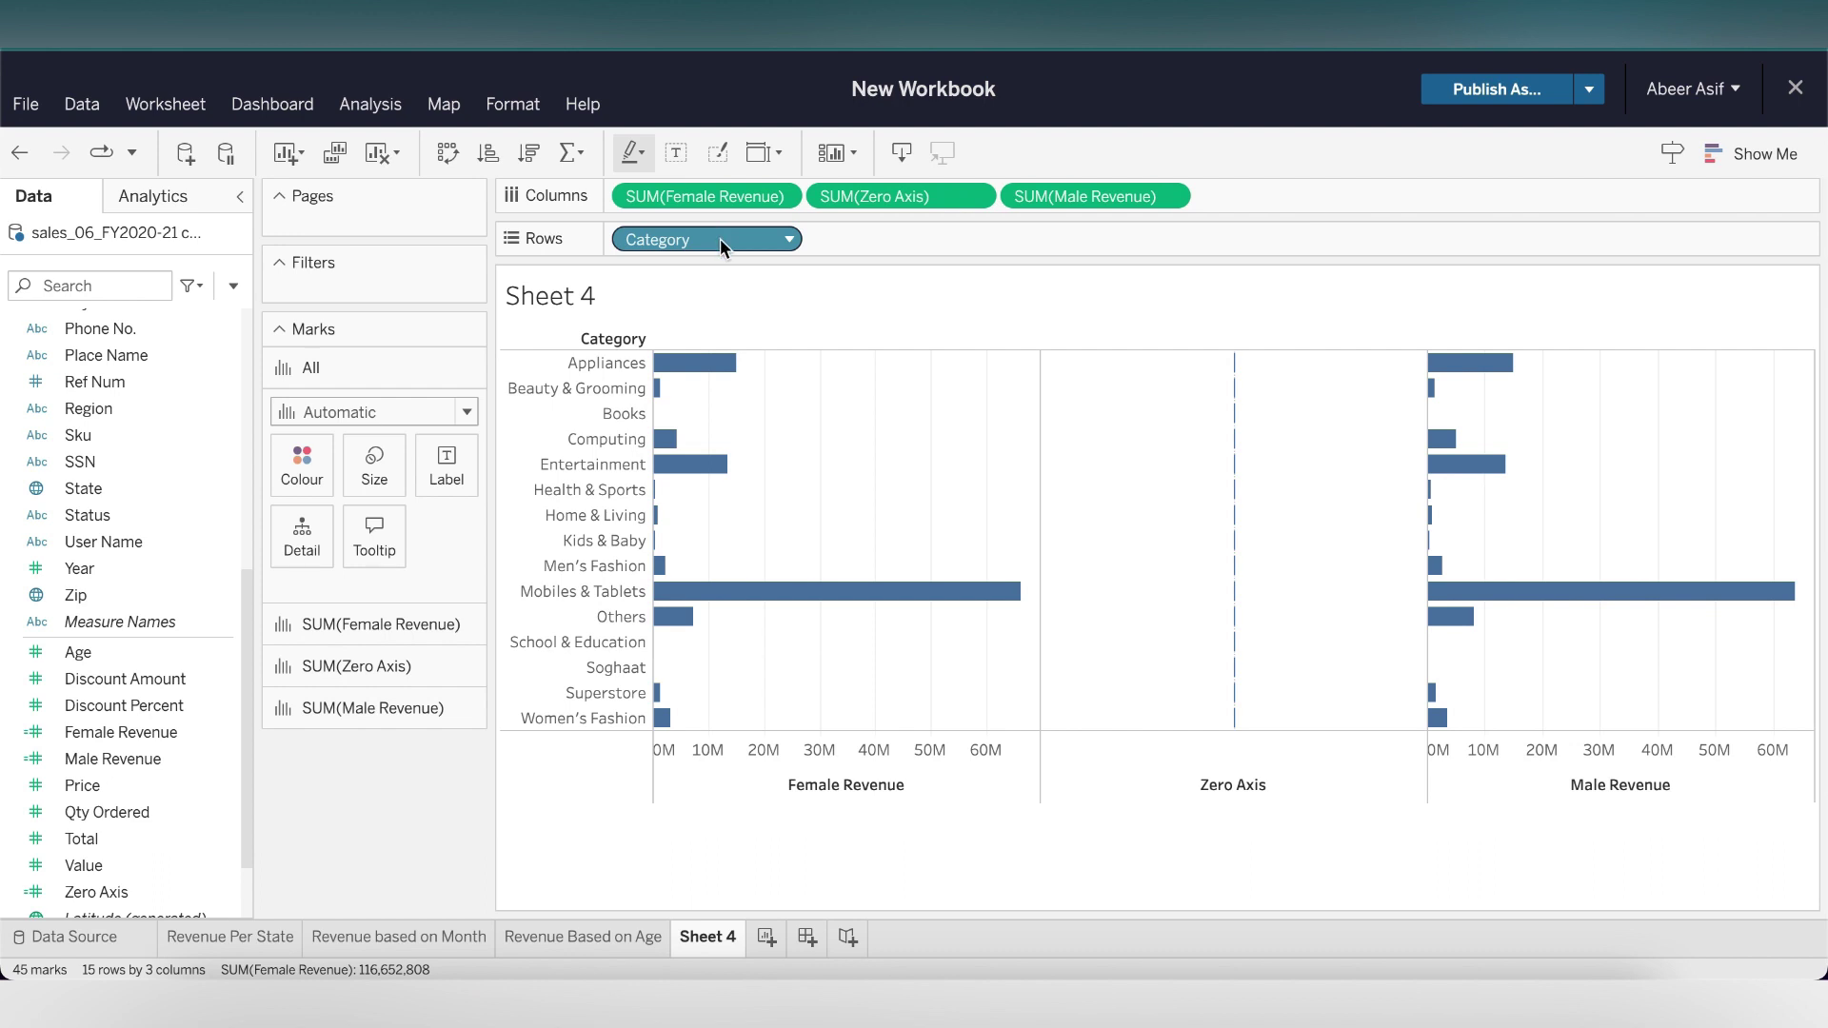
pyautogui.moveTo(720, 238); pyautogui.dragTo(454, 469)
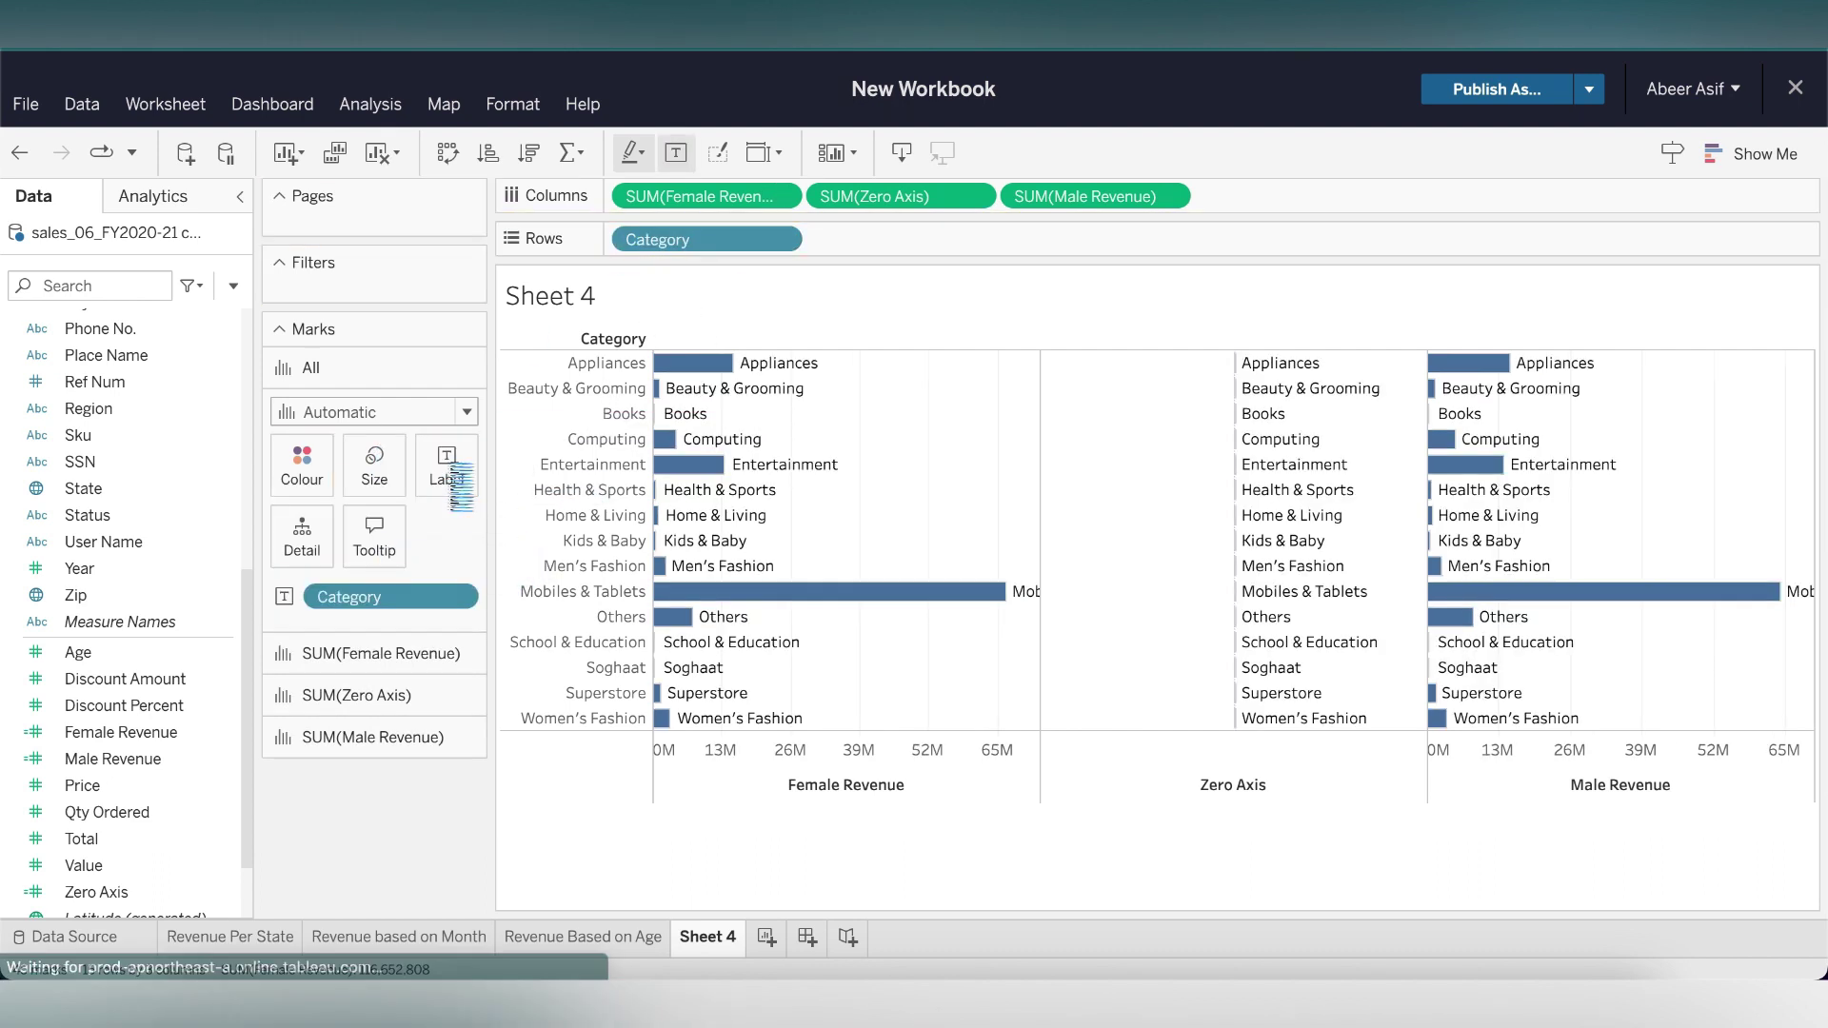
pyautogui.click(453, 415)
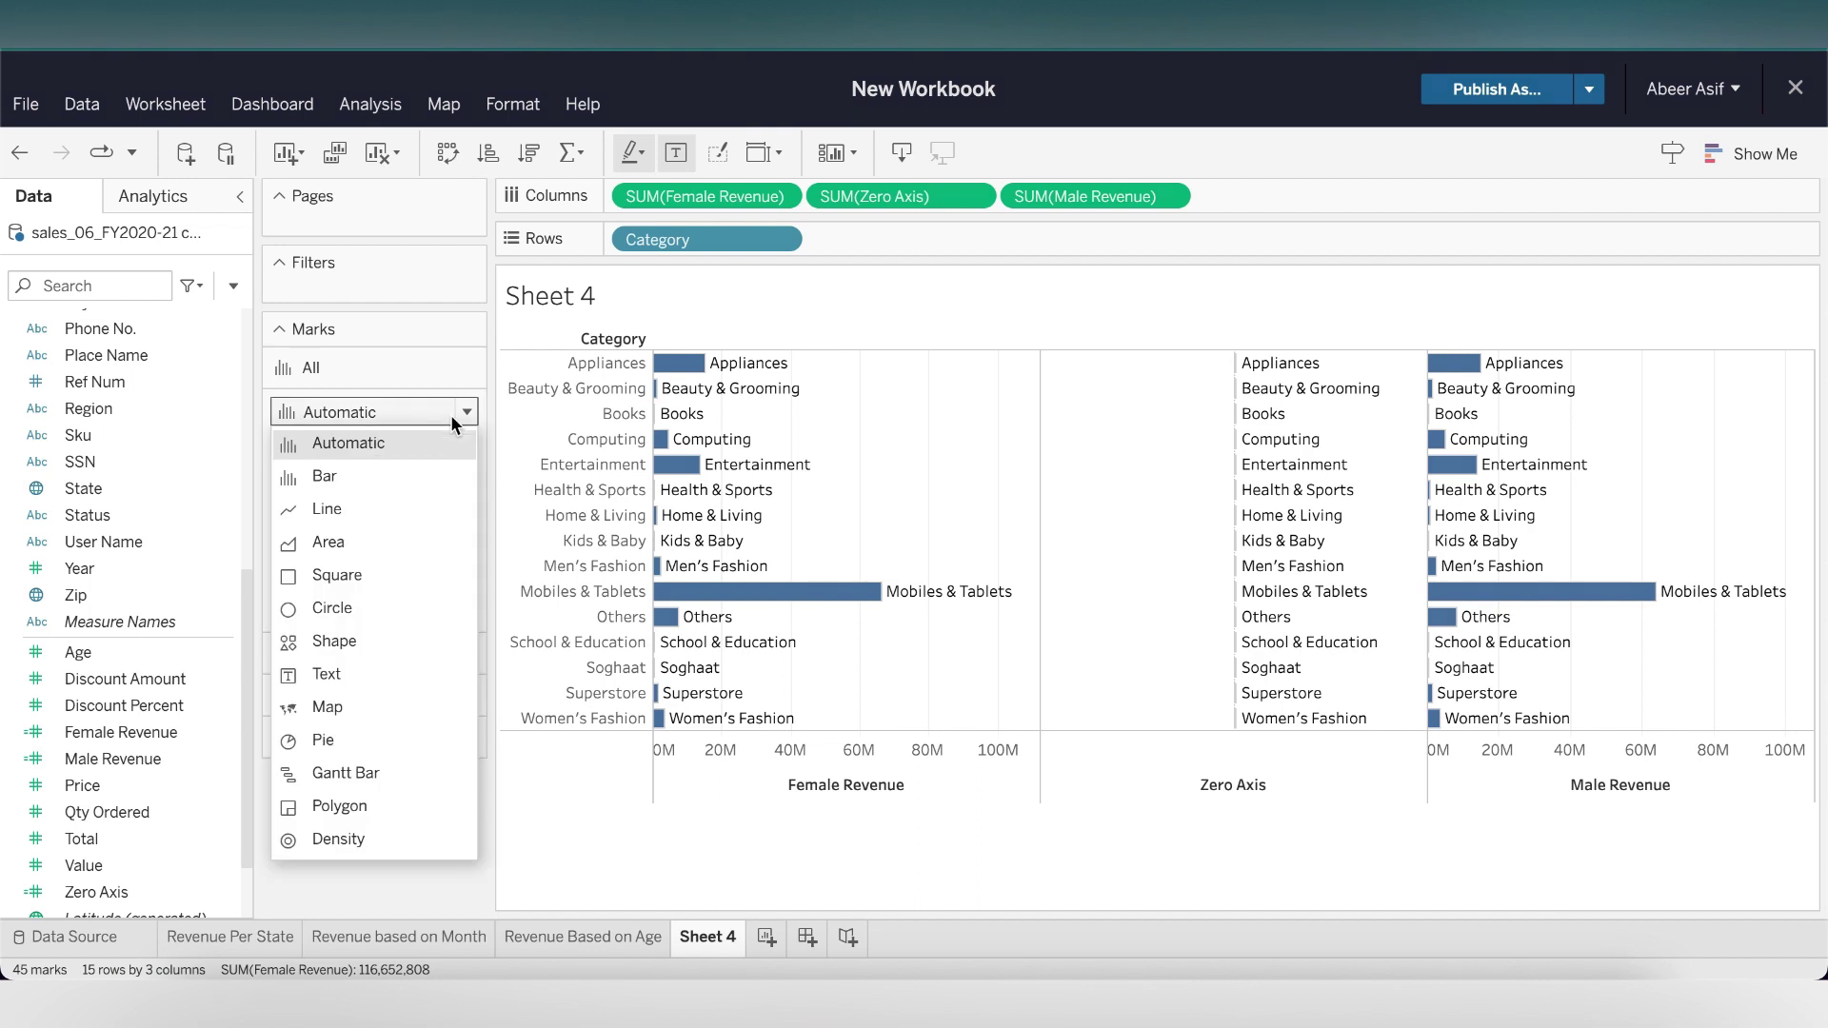
# Switch marks to Text, retitle the Zero Axis axis 'Category', and hide the Category row header.
pyautogui.click(390, 672)
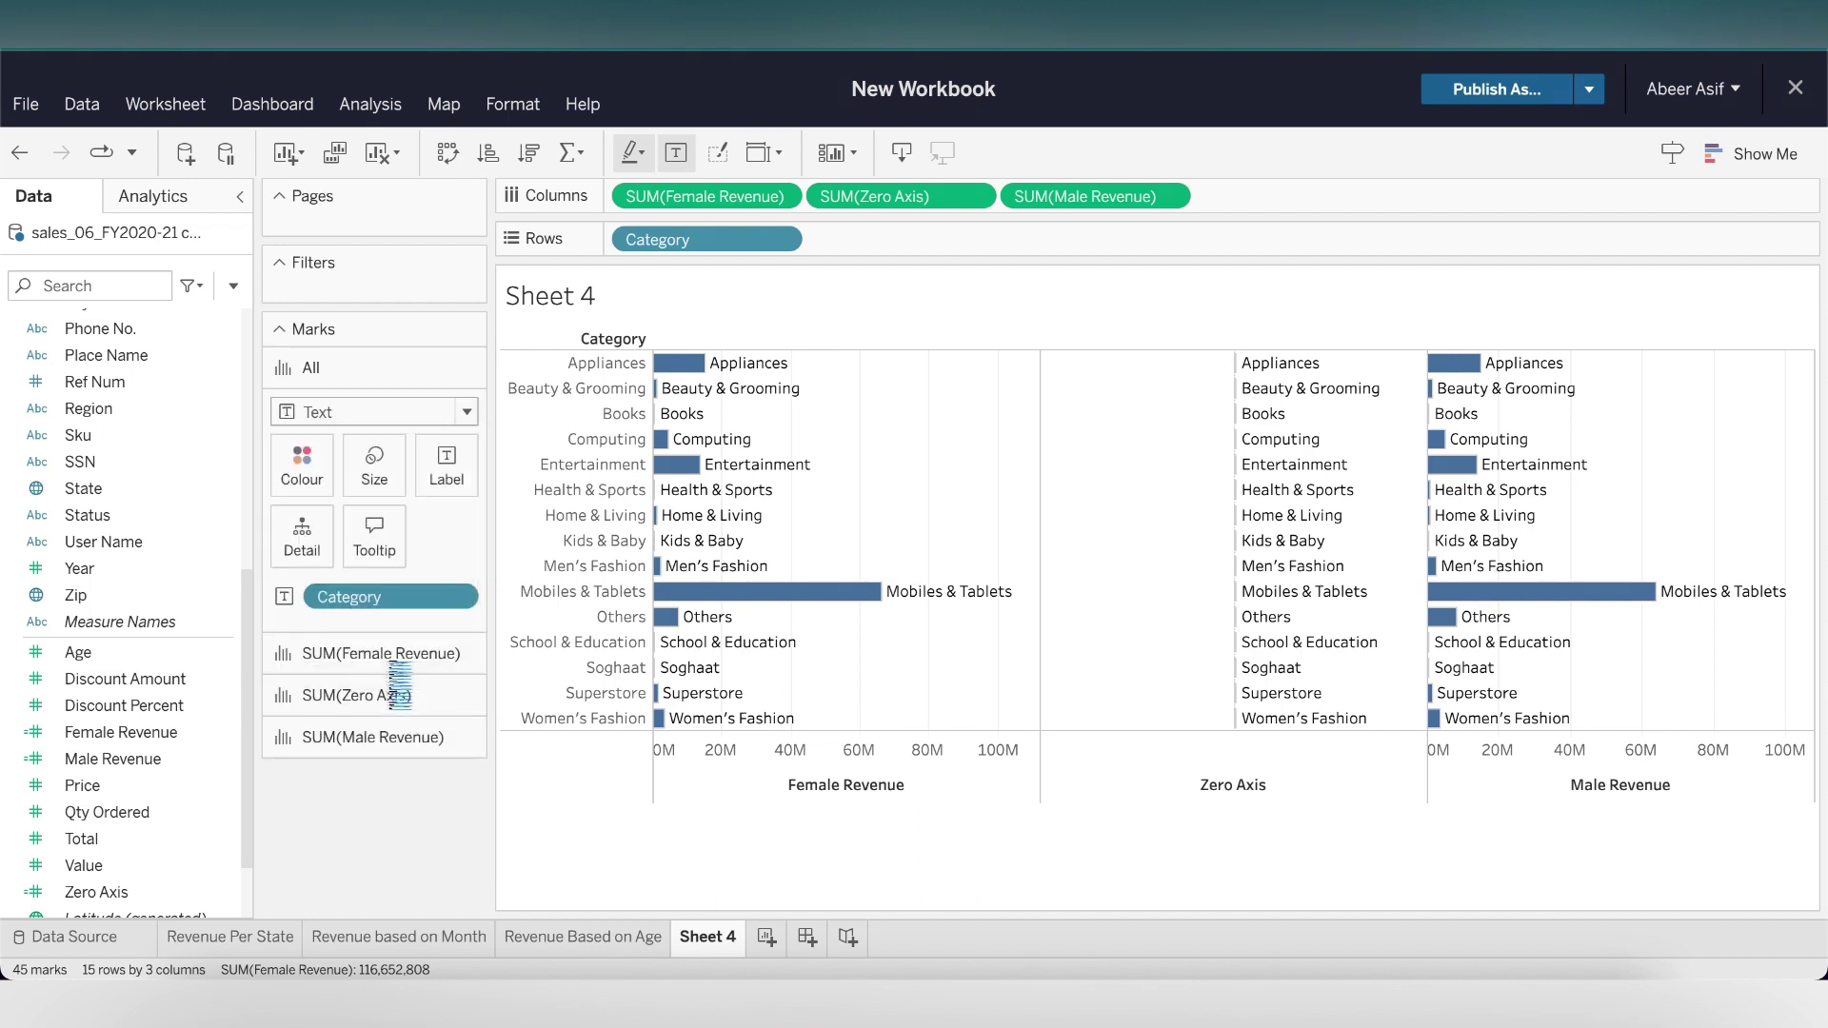
pyautogui.rightClick(1226, 789)
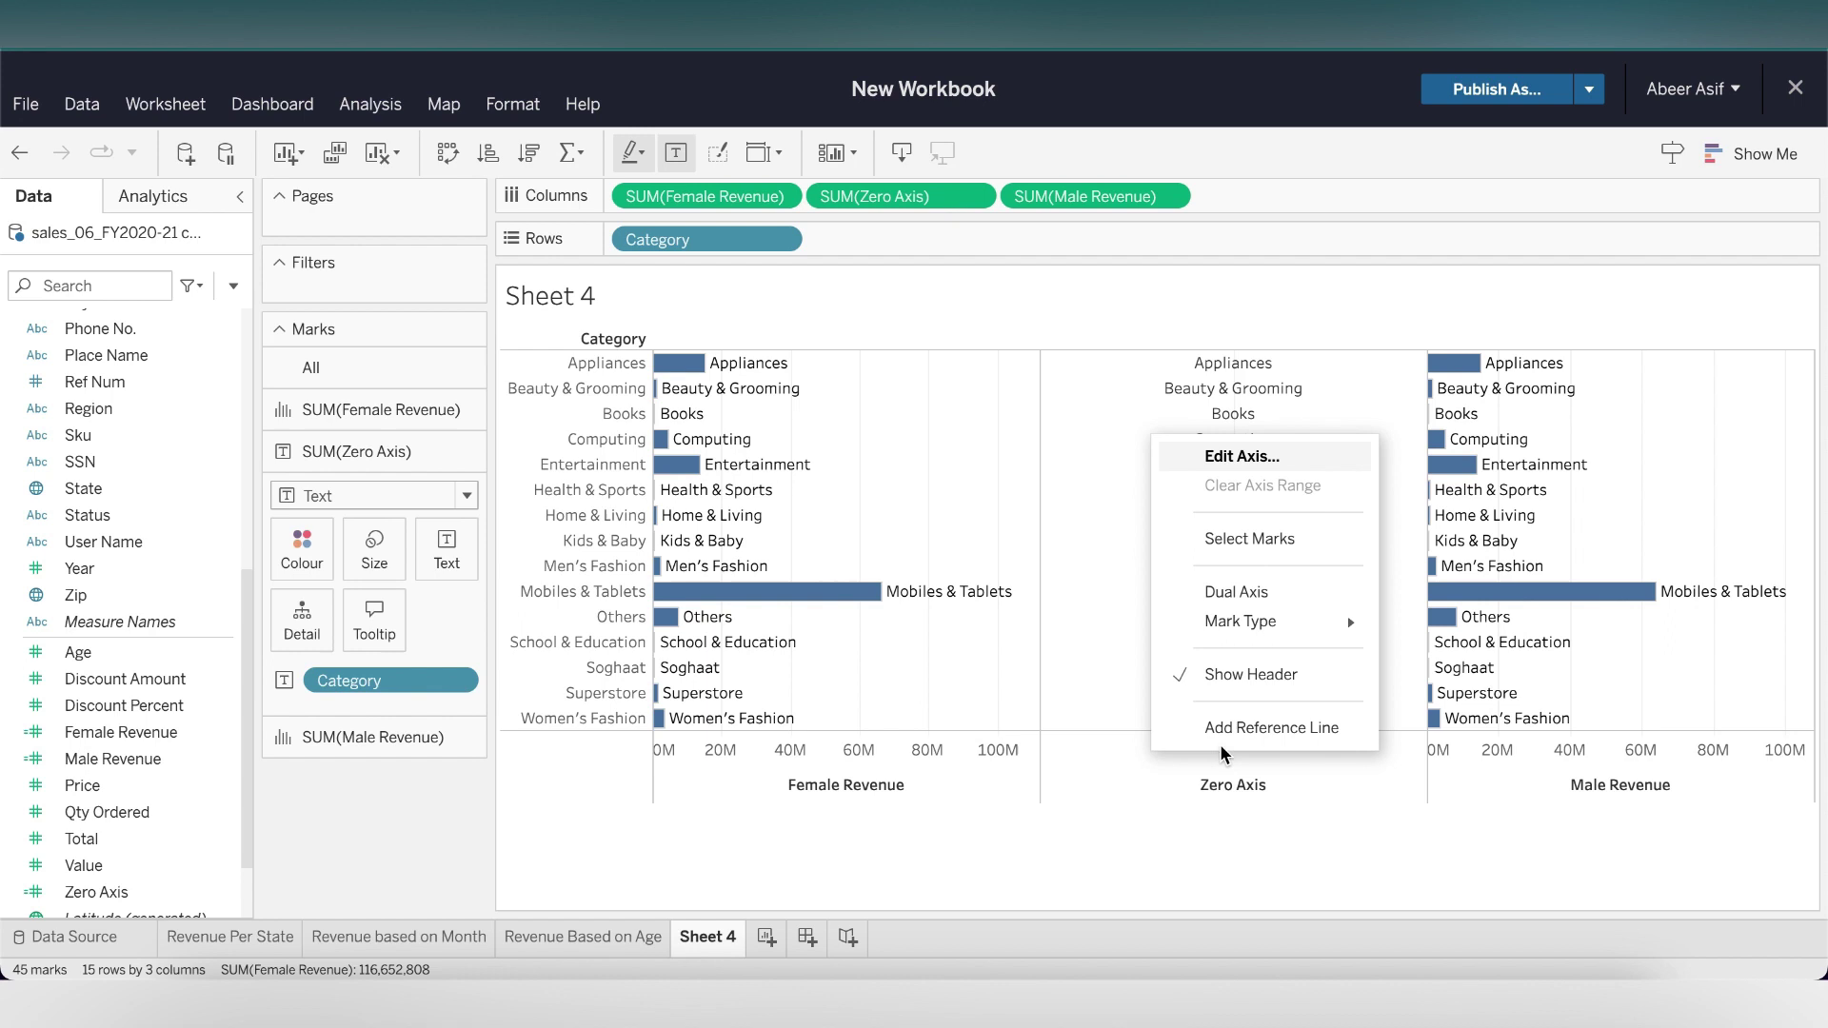
pyautogui.click(1267, 456)
pyautogui.click(1038, 188)
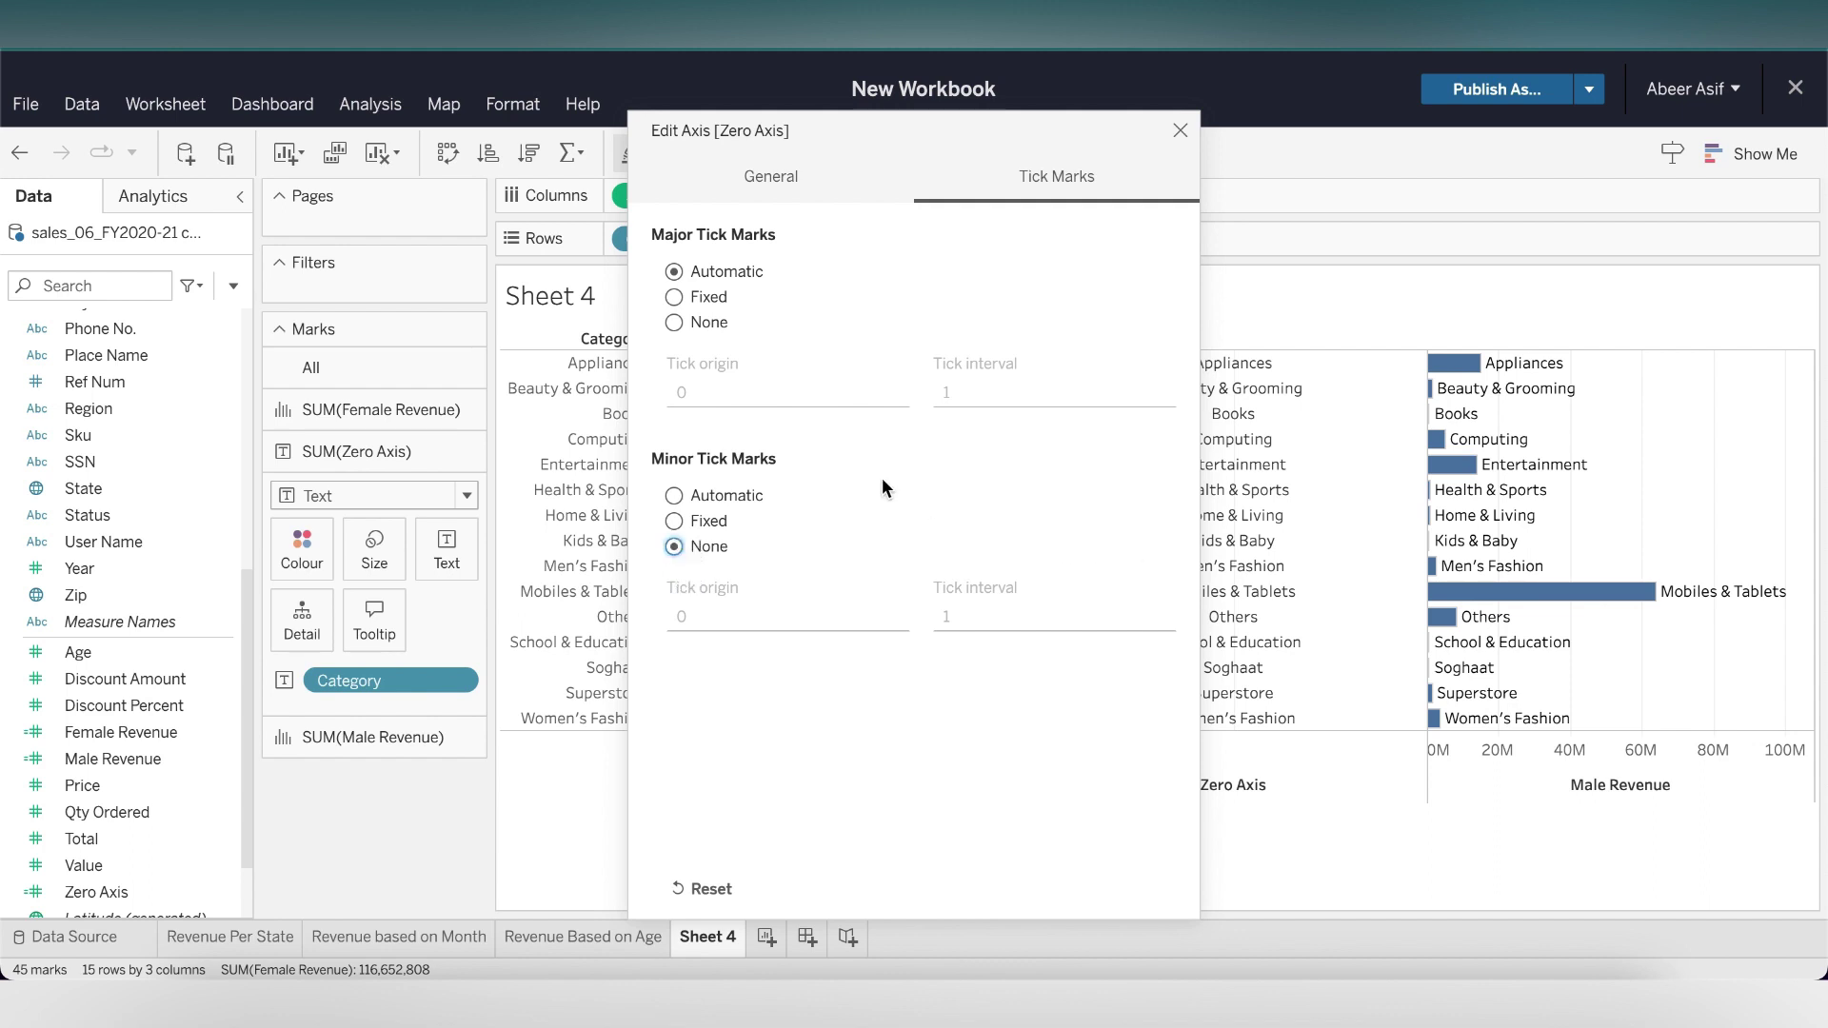
pyautogui.click(779, 180)
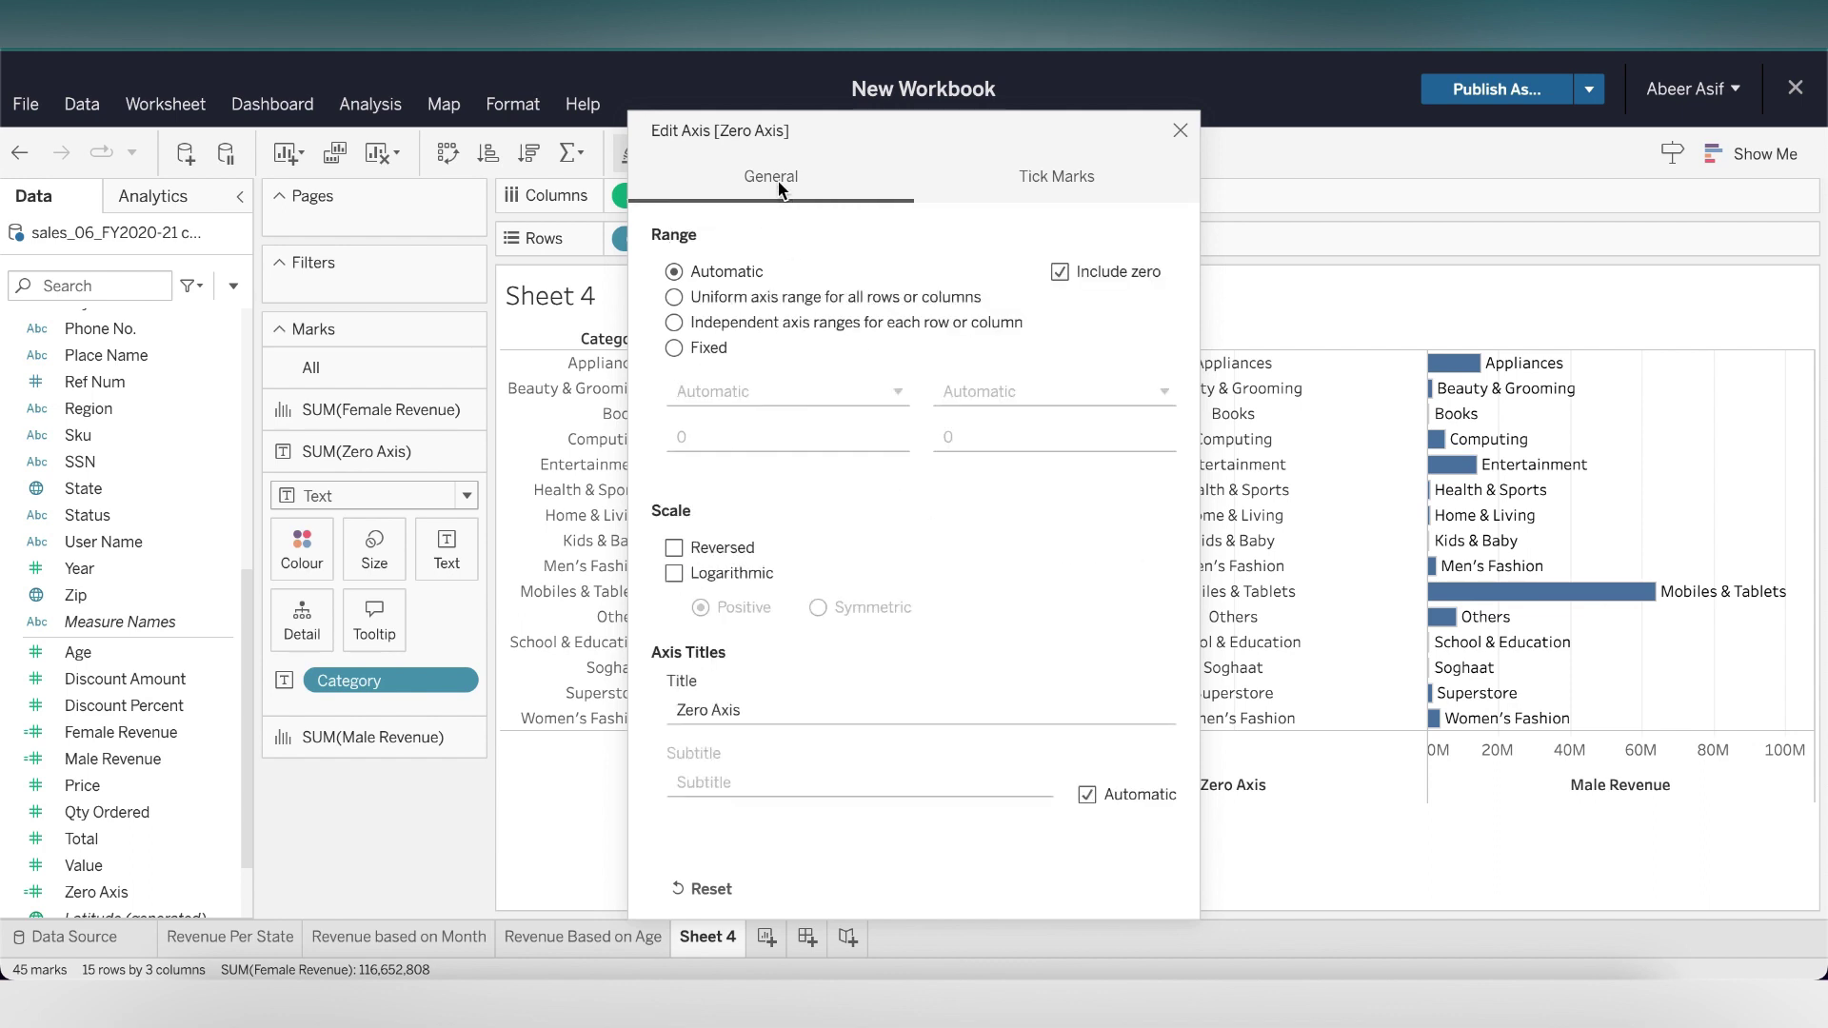
pyautogui.click(757, 707)
pyautogui.write('Ca')
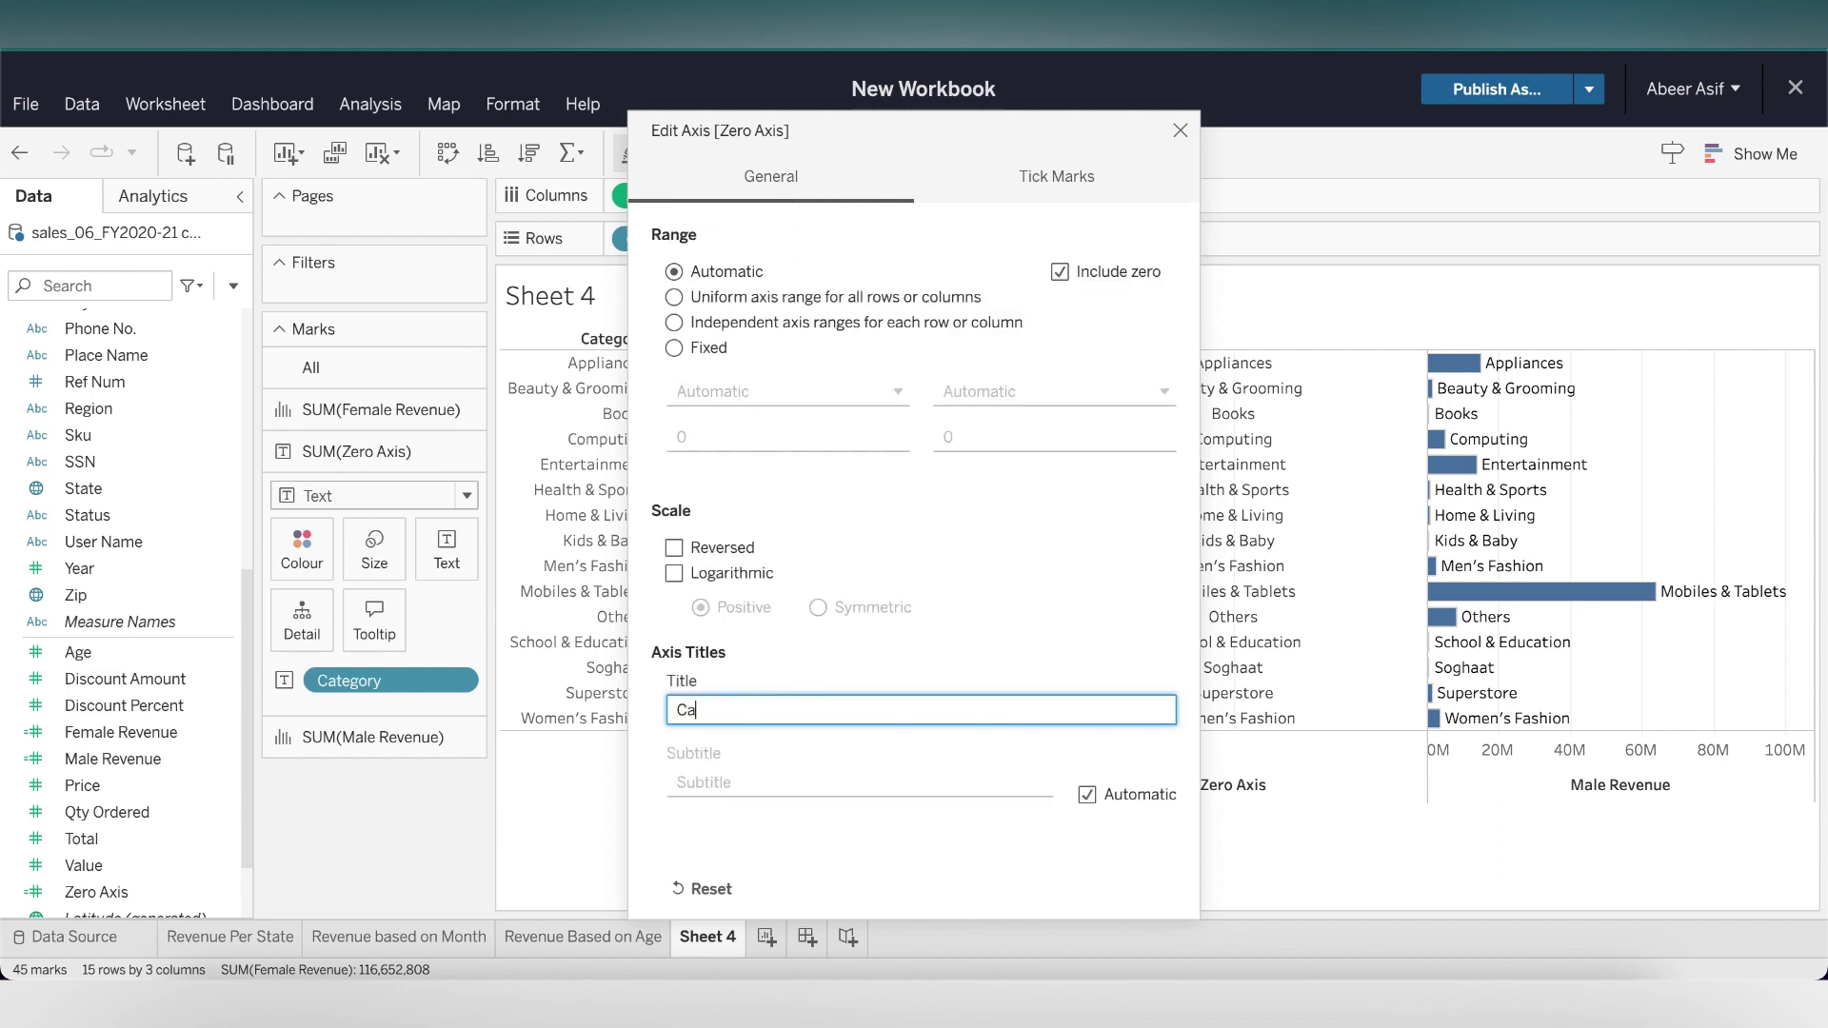
pyautogui.write('tegory')
pyautogui.click(1178, 130)
pyautogui.click(791, 240)
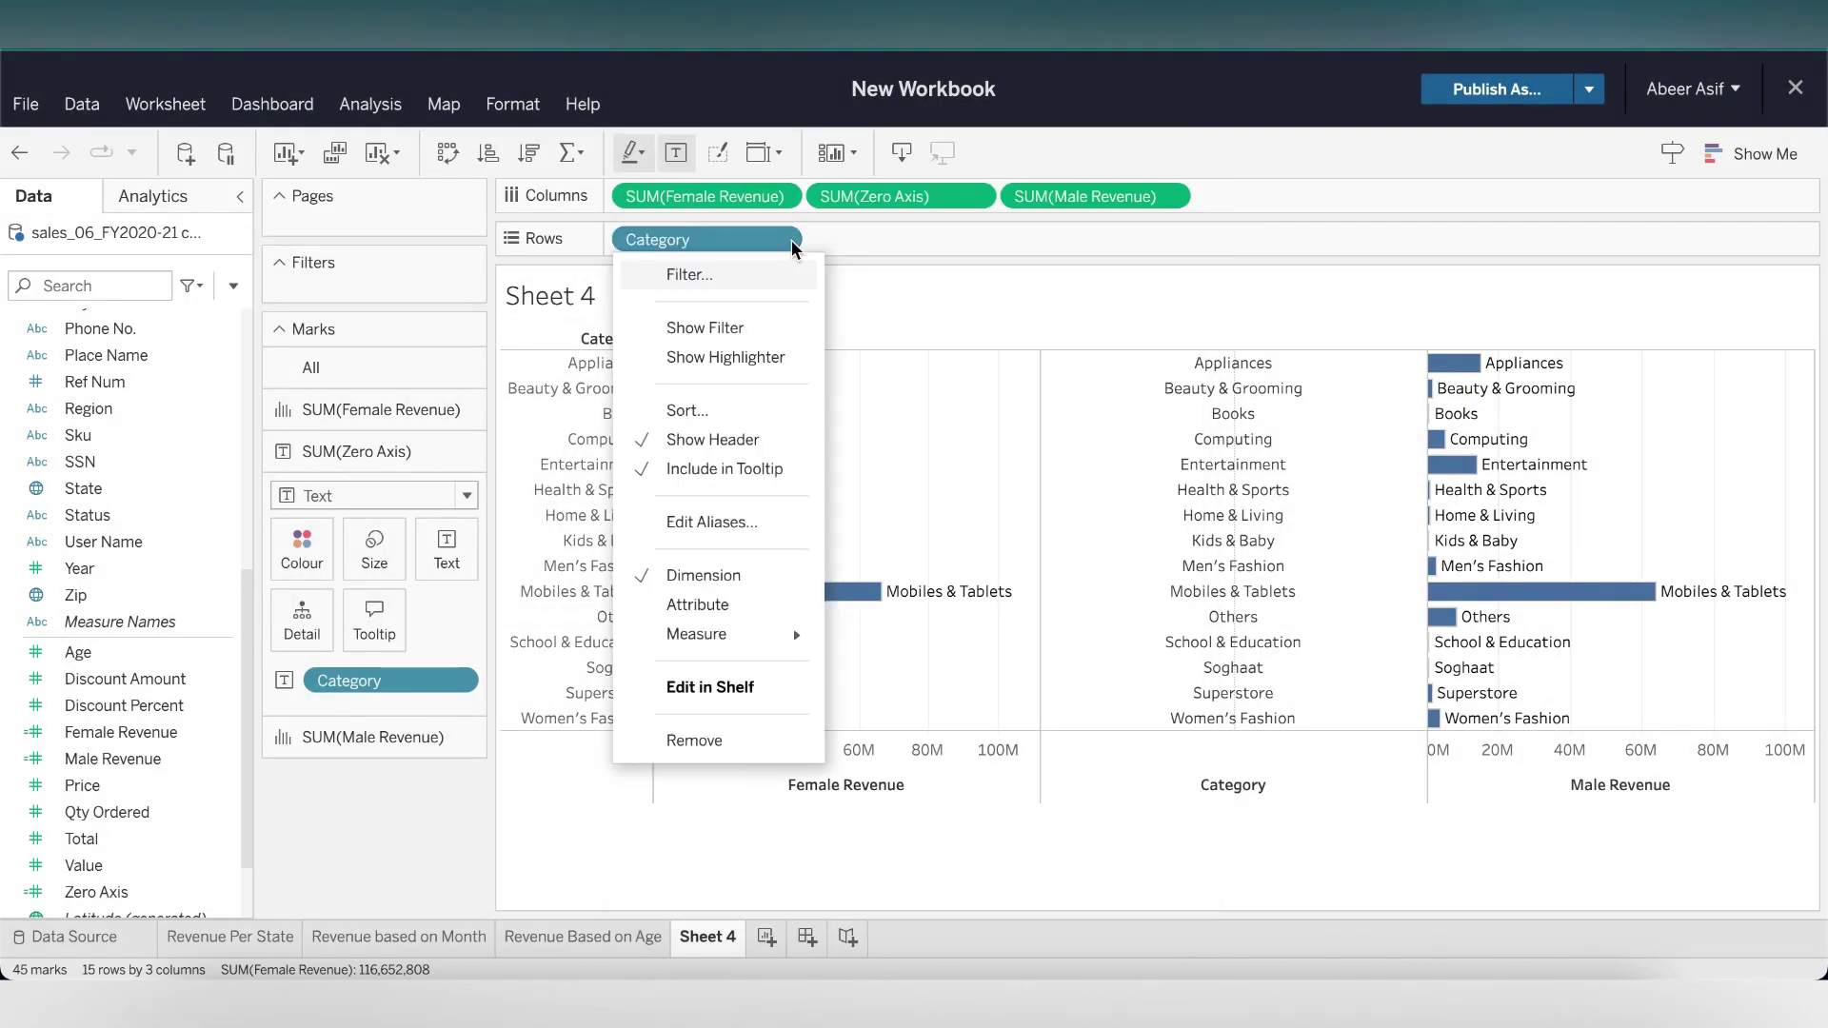
pyautogui.click(749, 440)
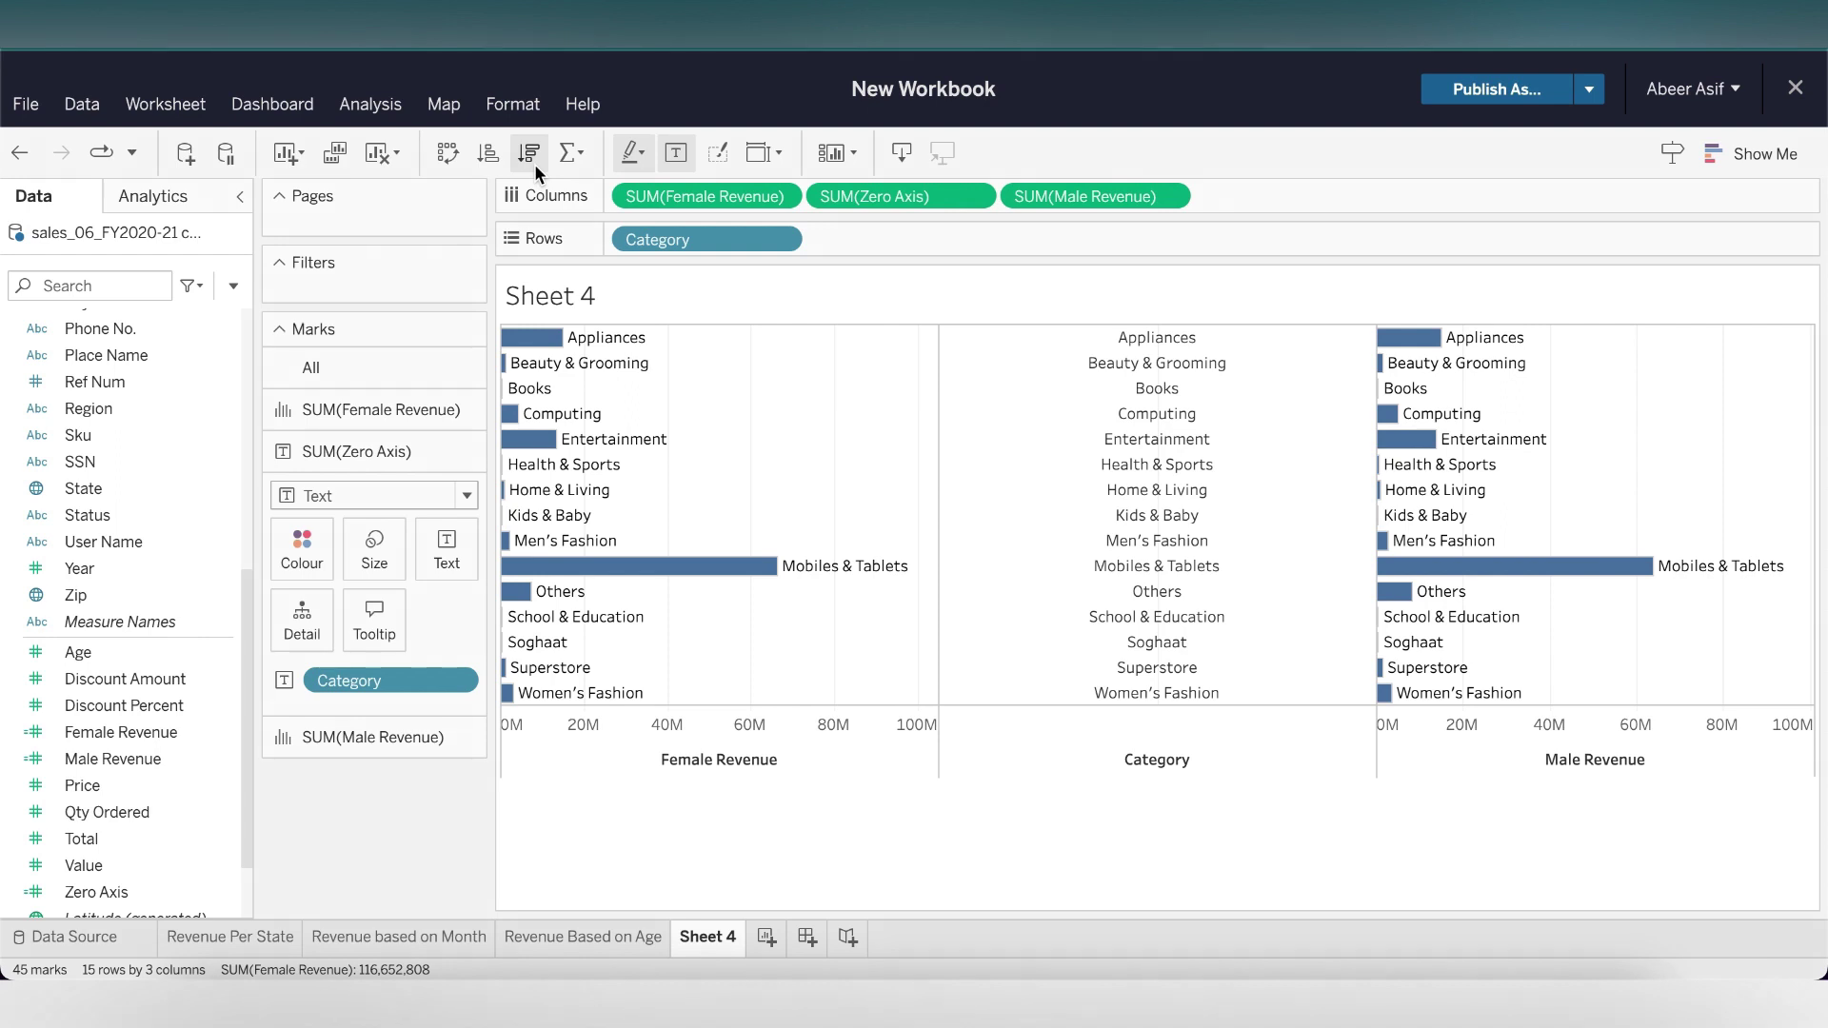
# Sort categories by Female Revenue descending and set the Female Revenue axis to Reversed.
pyautogui.click(535, 166)
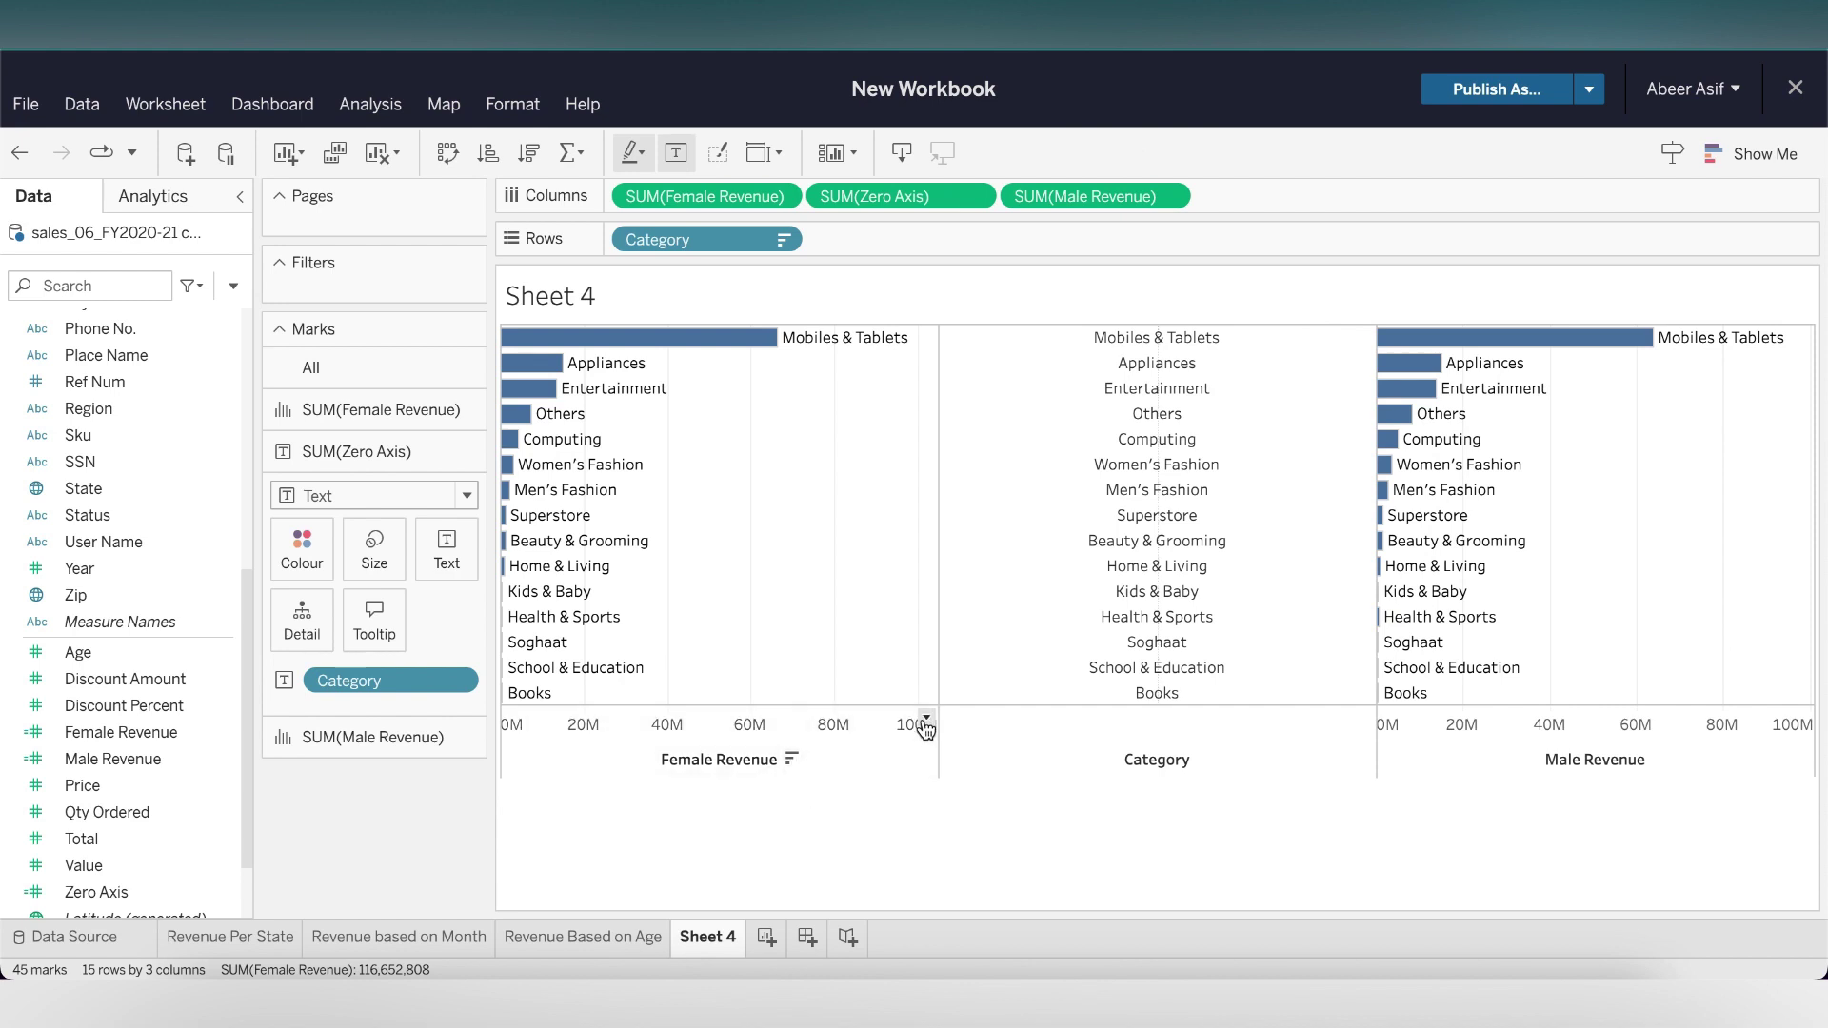
pyautogui.click(721, 777)
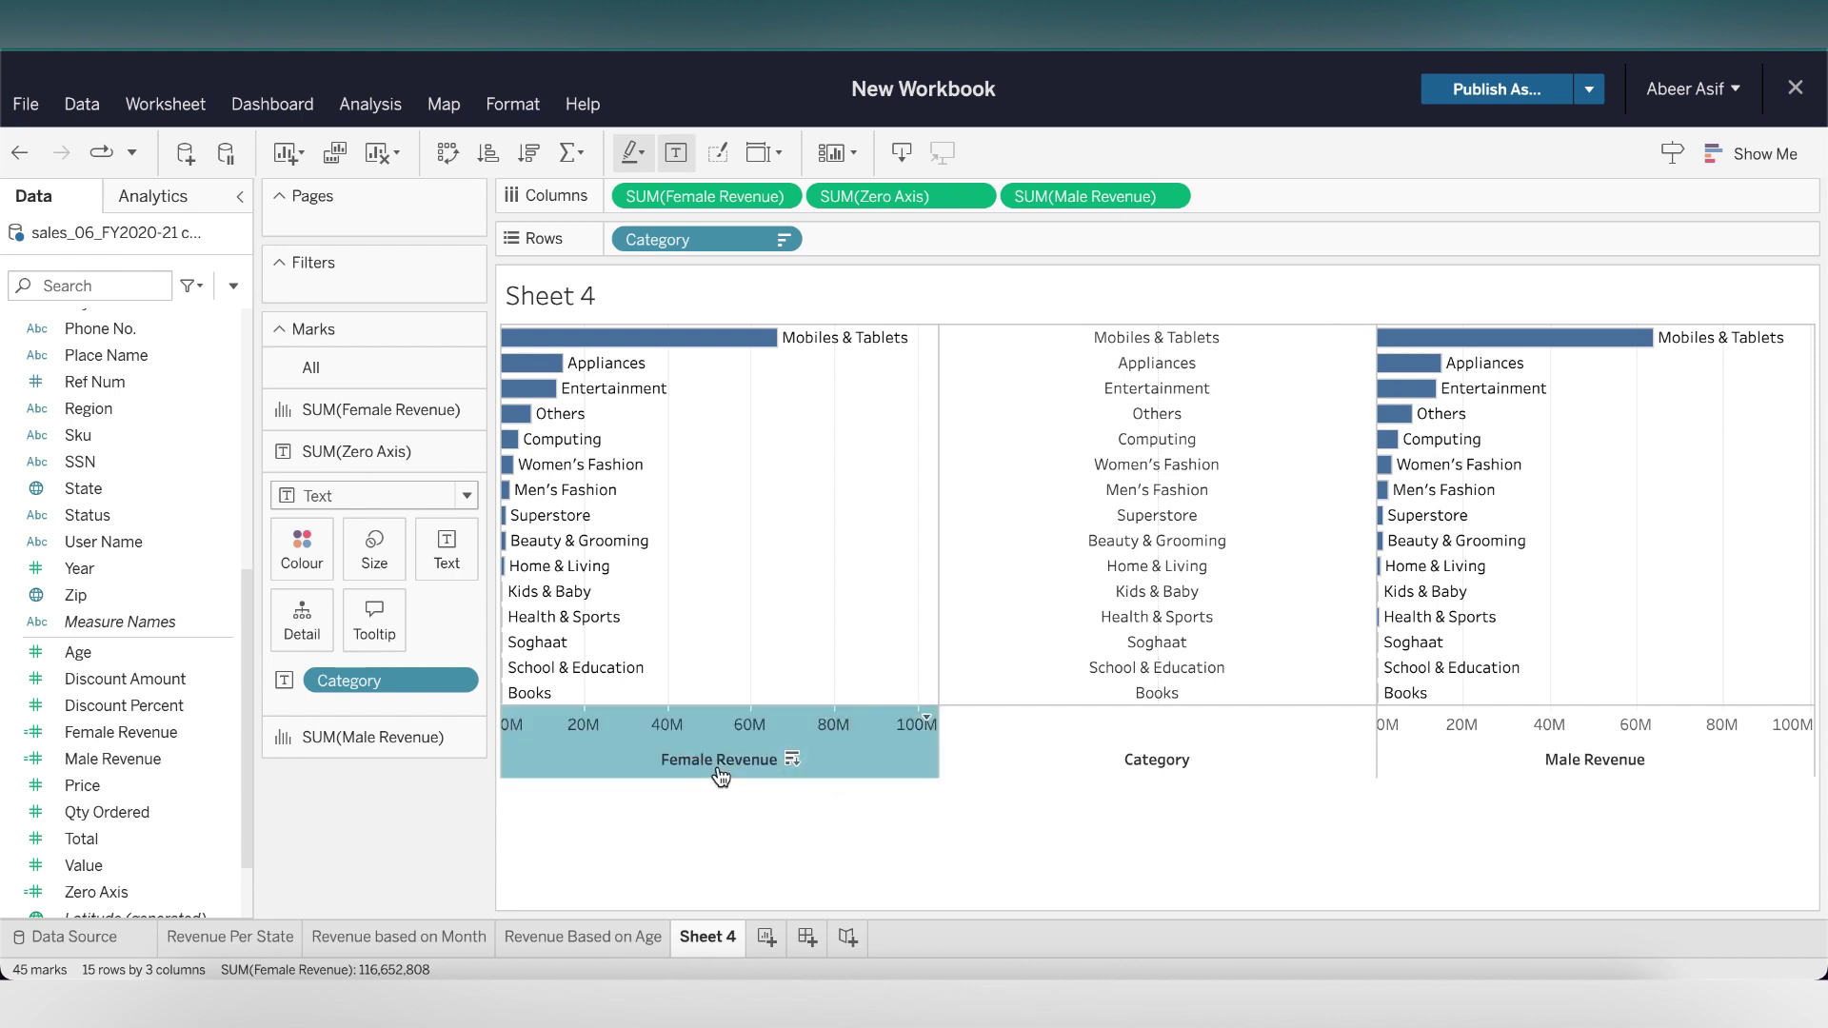
pyautogui.rightClick(721, 777)
pyautogui.click(805, 499)
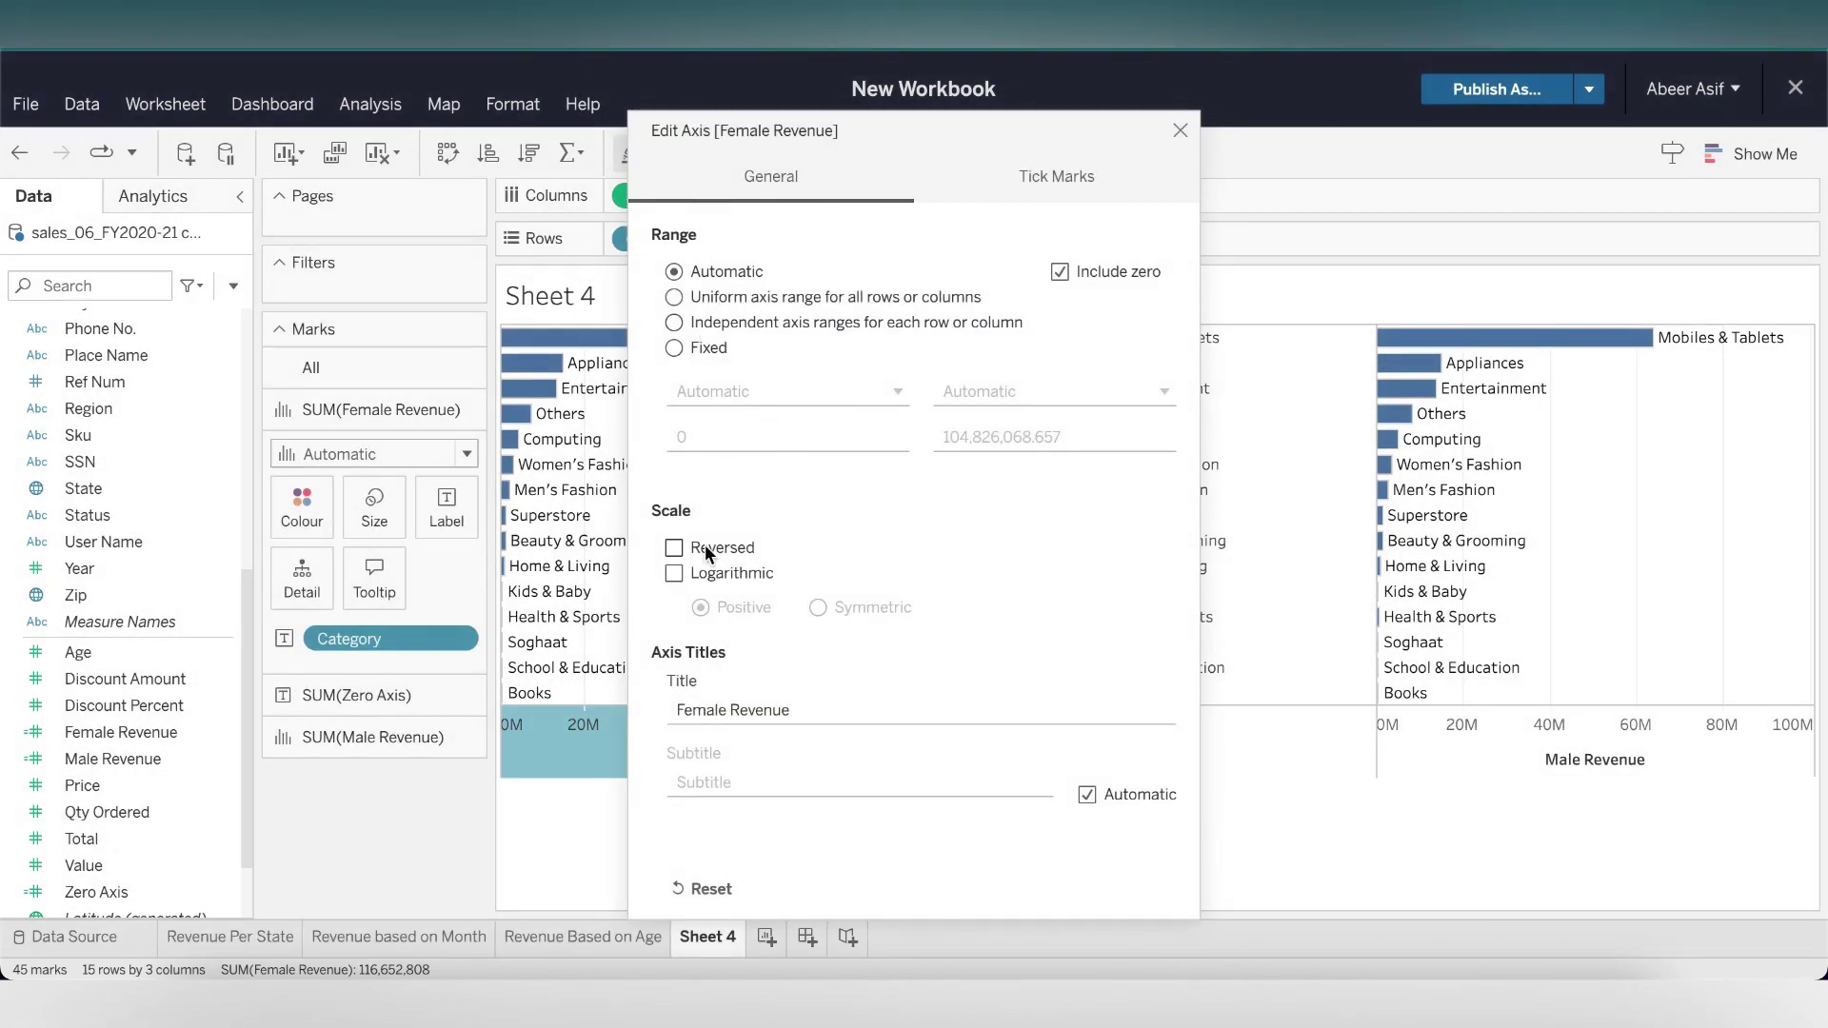
pyautogui.click(705, 550)
pyautogui.click(1503, 754)
# Check the Male Revenue axis settings without changes, then show the Female Revenue mark settings.
pyautogui.rightClick(1500, 757)
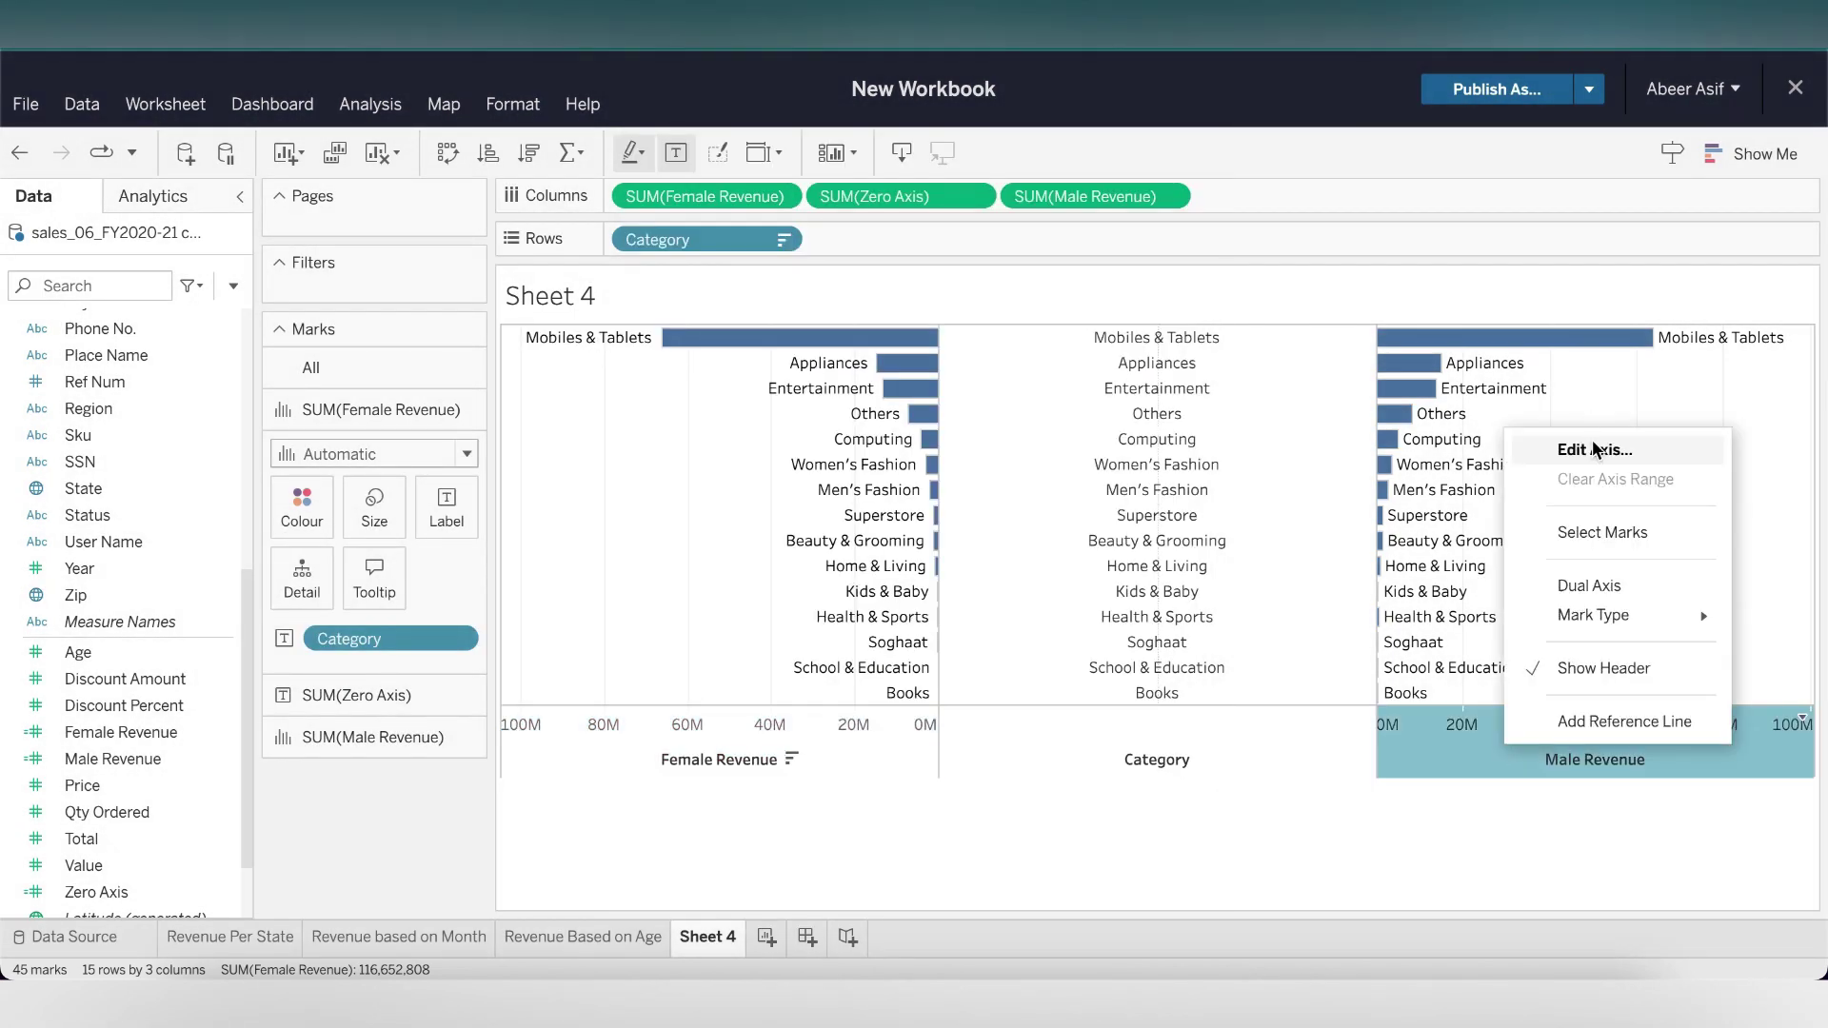
pyautogui.click(1595, 450)
pyautogui.click(1181, 121)
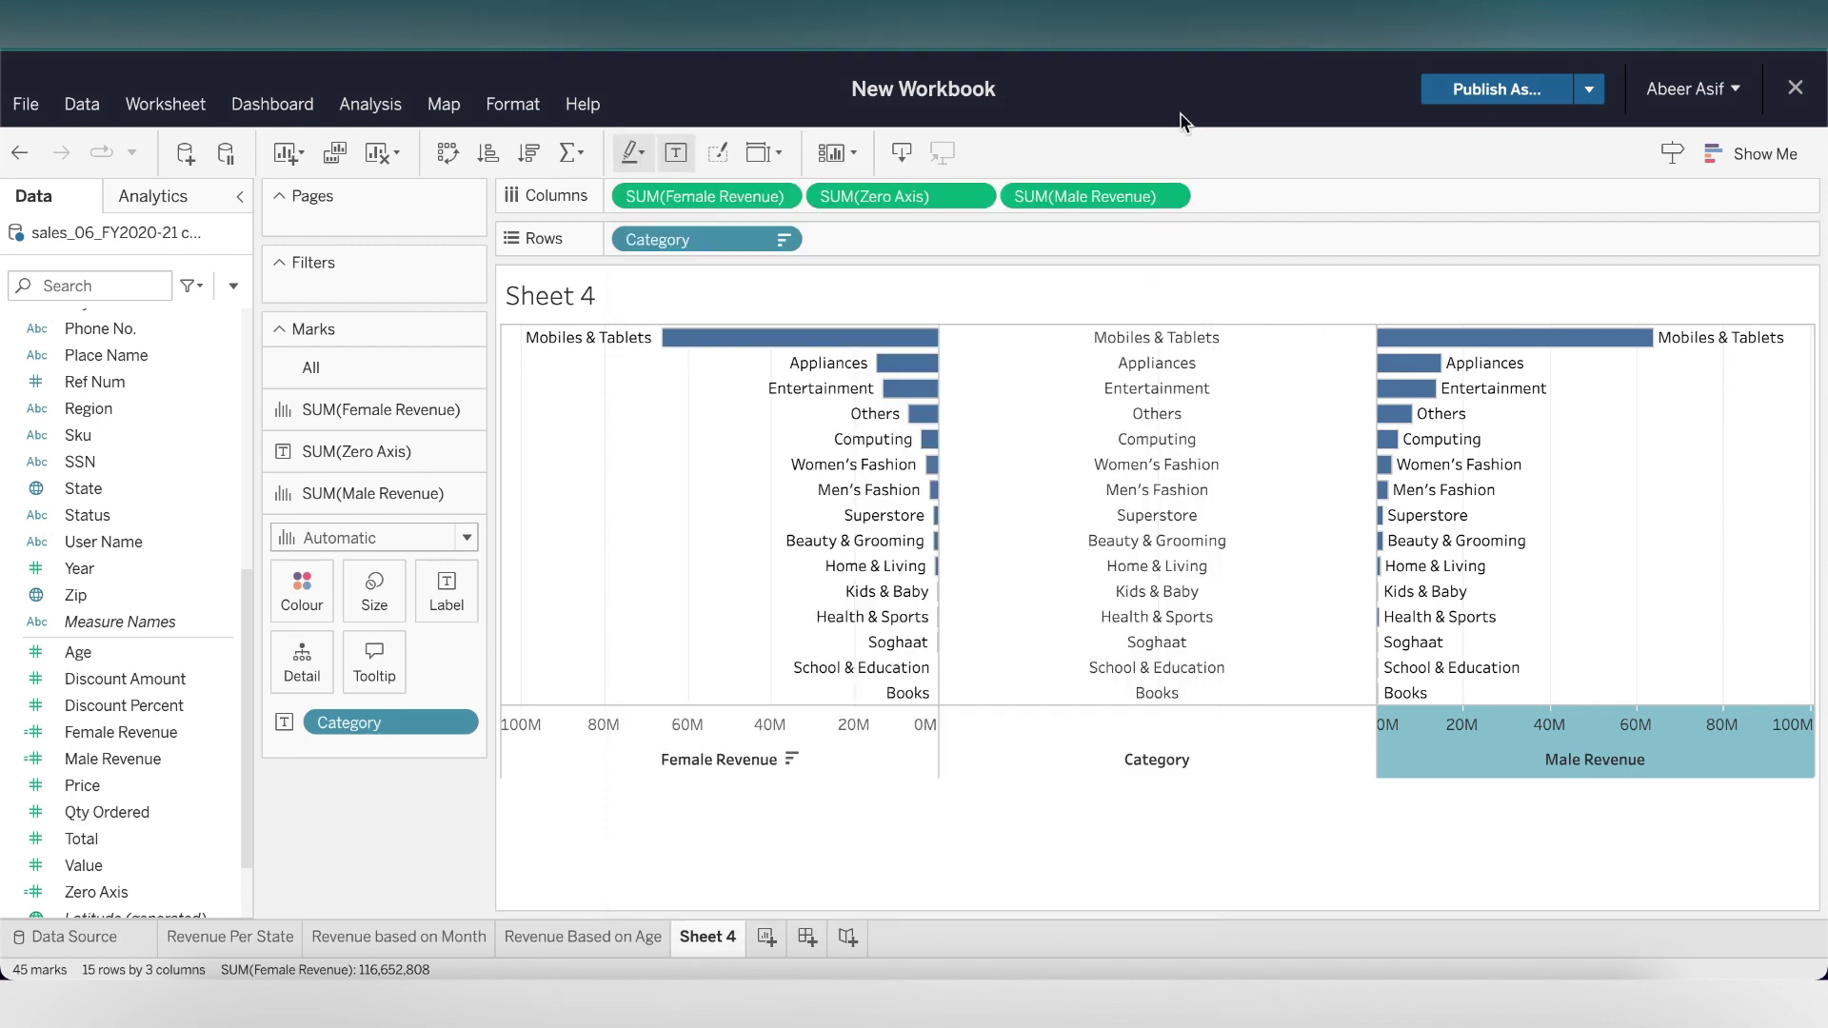
pyautogui.click(416, 410)
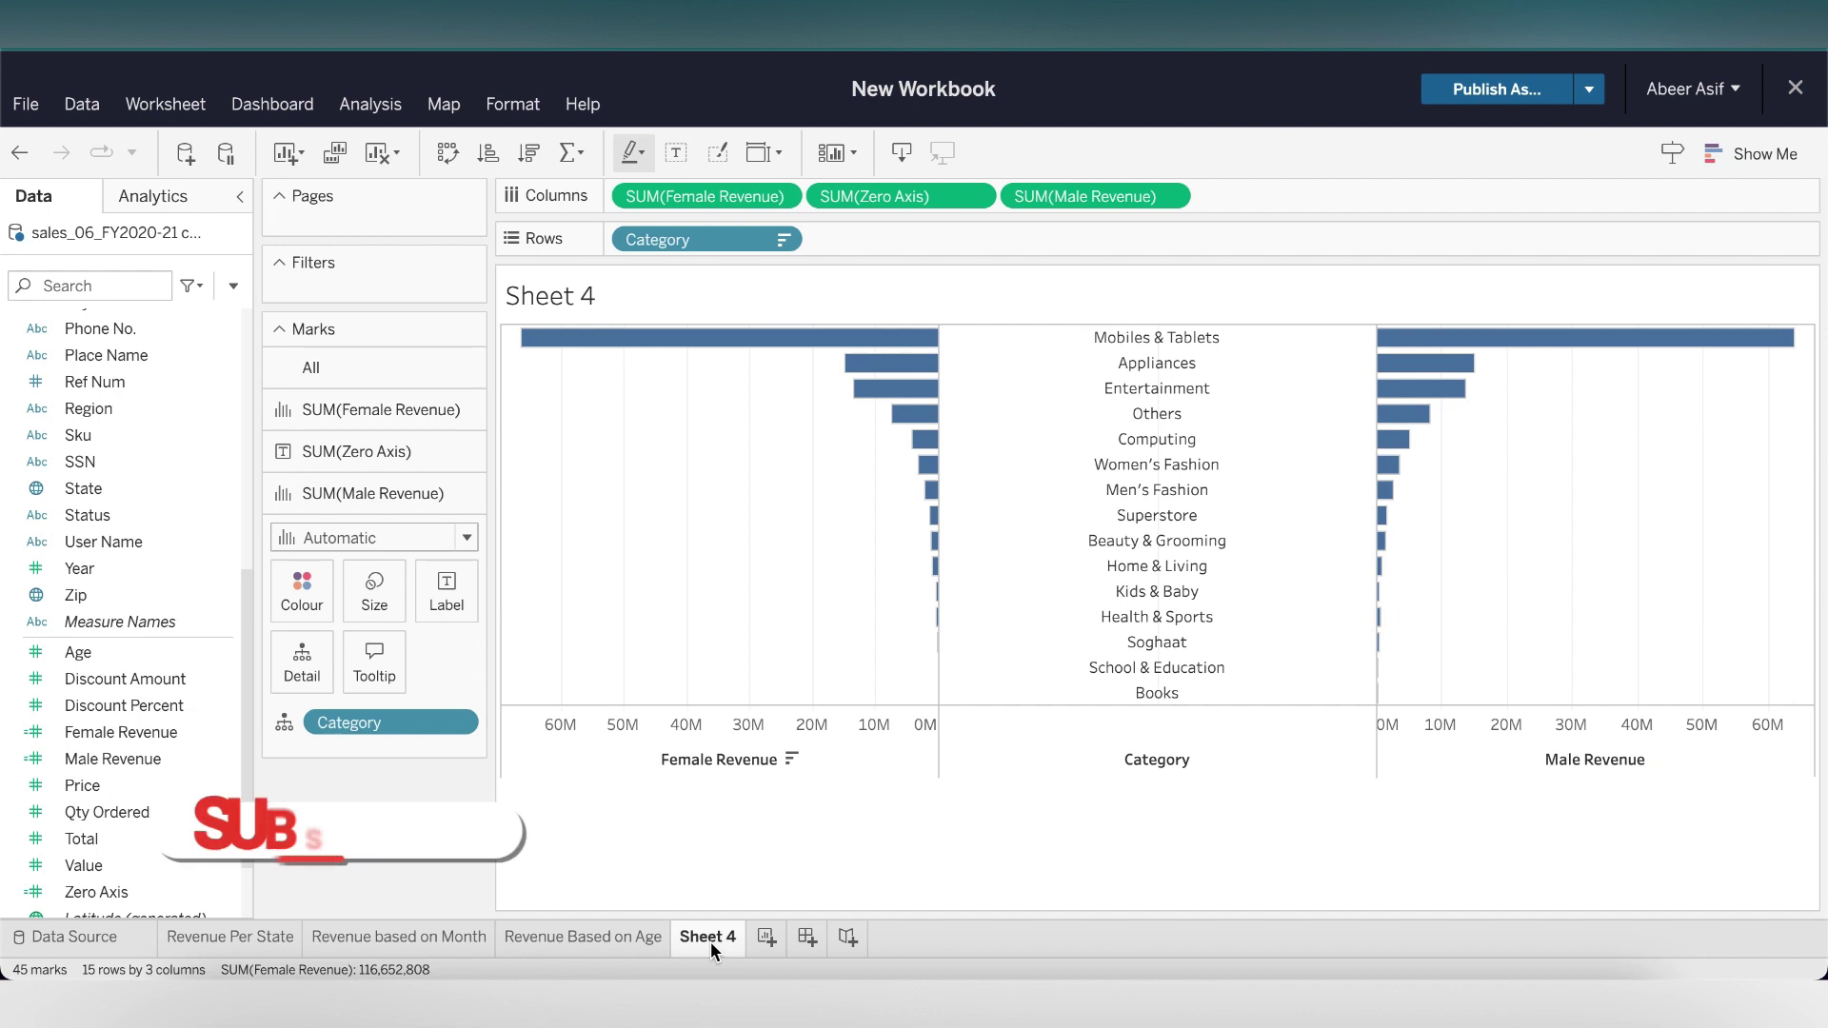
# Rename the Sheet 4 tab to 'Revenue Per Category Per Gender'.
pyautogui.rightClick(711, 940)
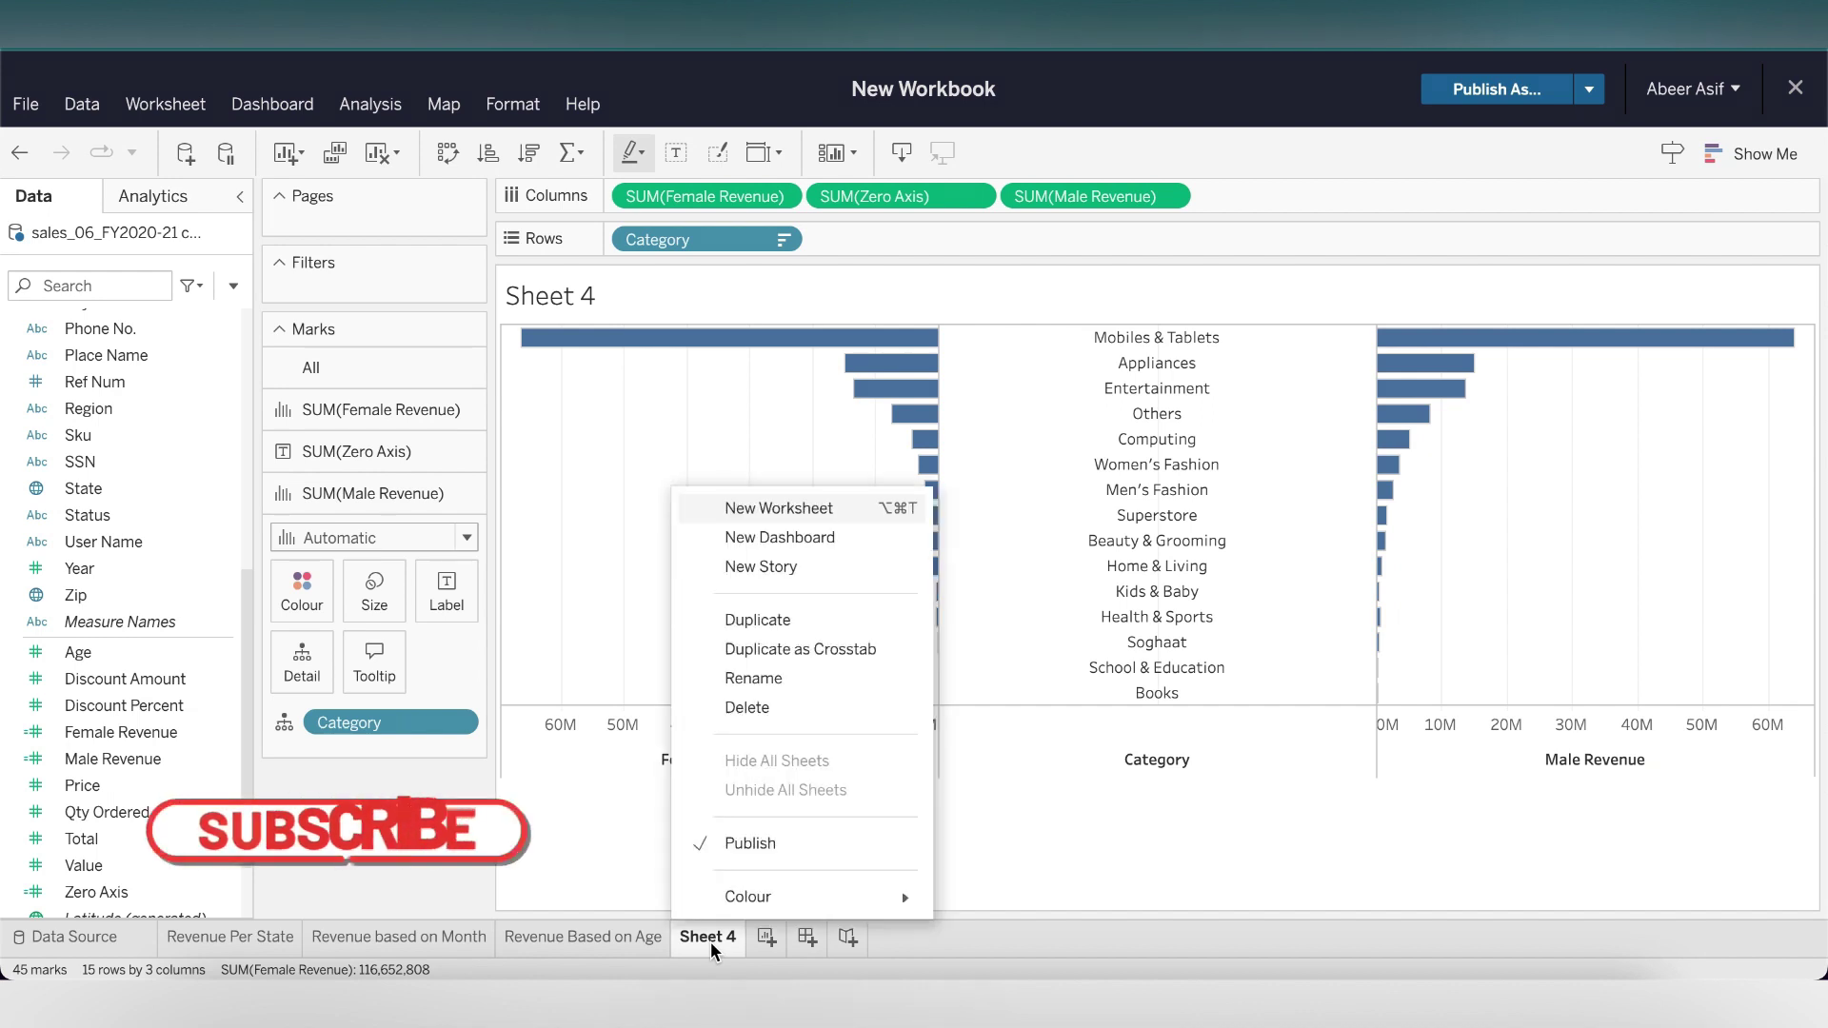
pyautogui.click(752, 678)
pyautogui.write('Re')
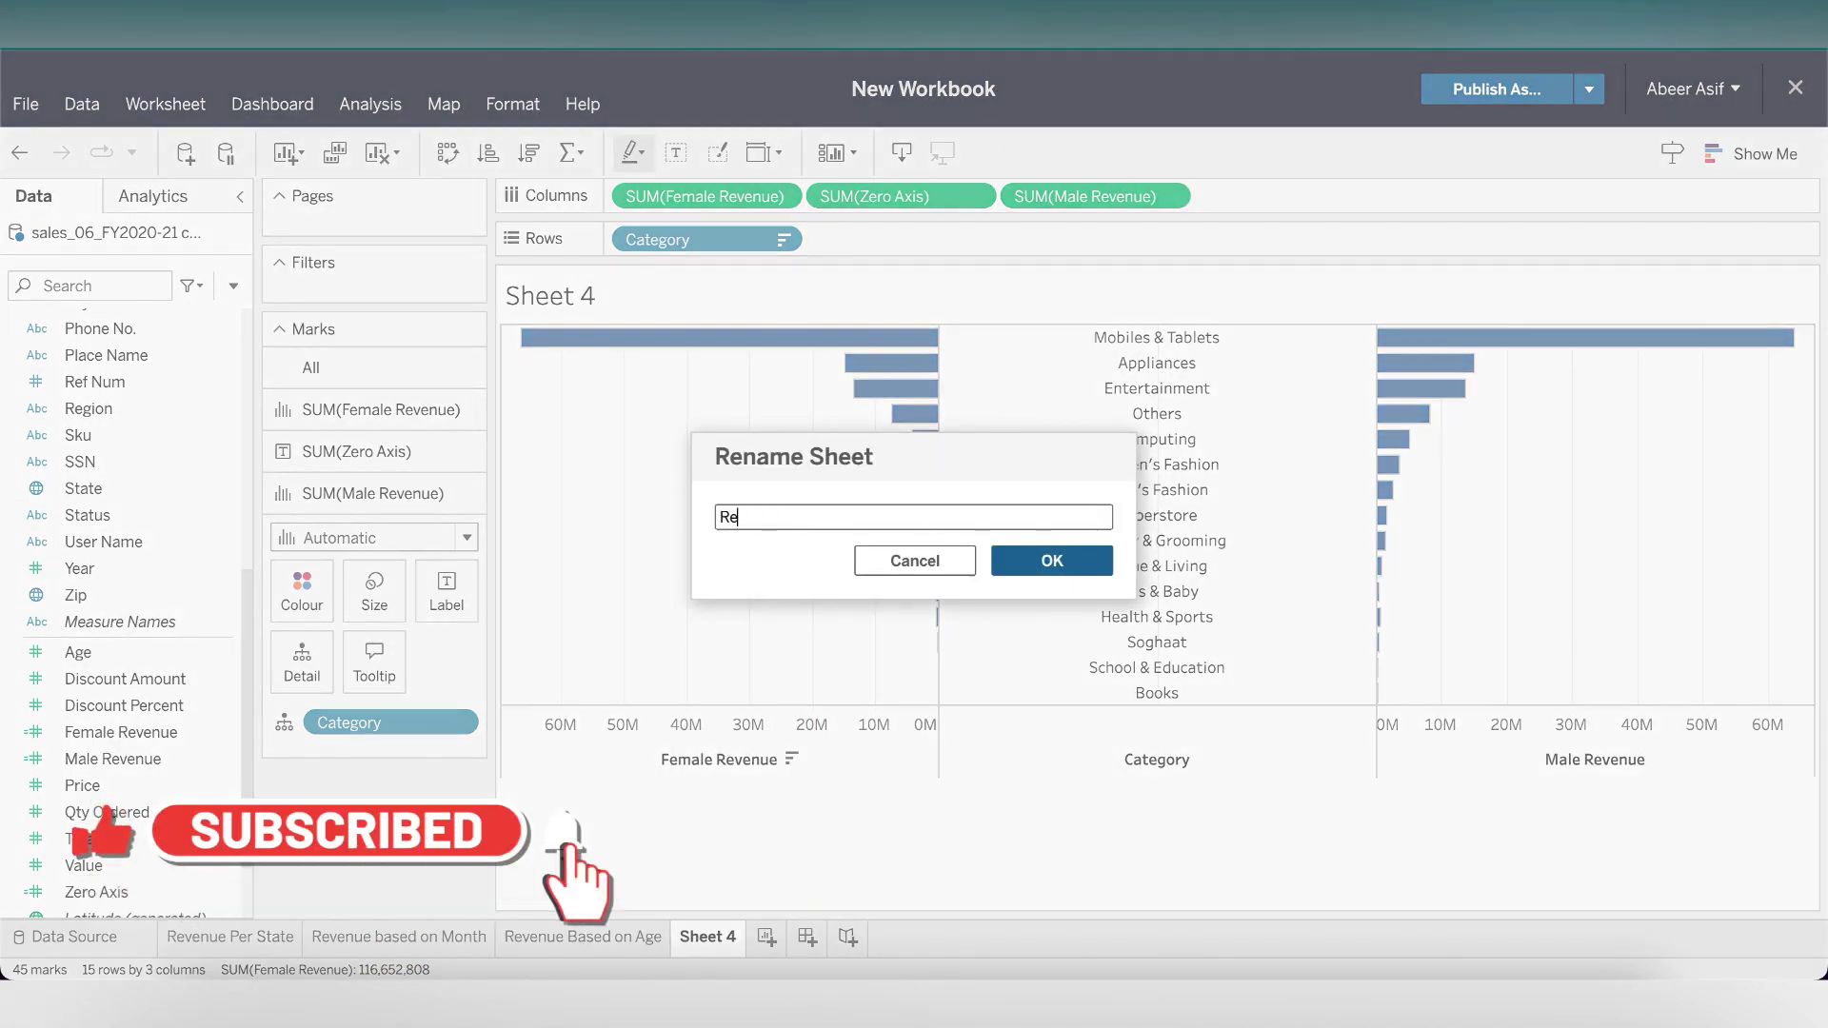
pyautogui.write('venue ')
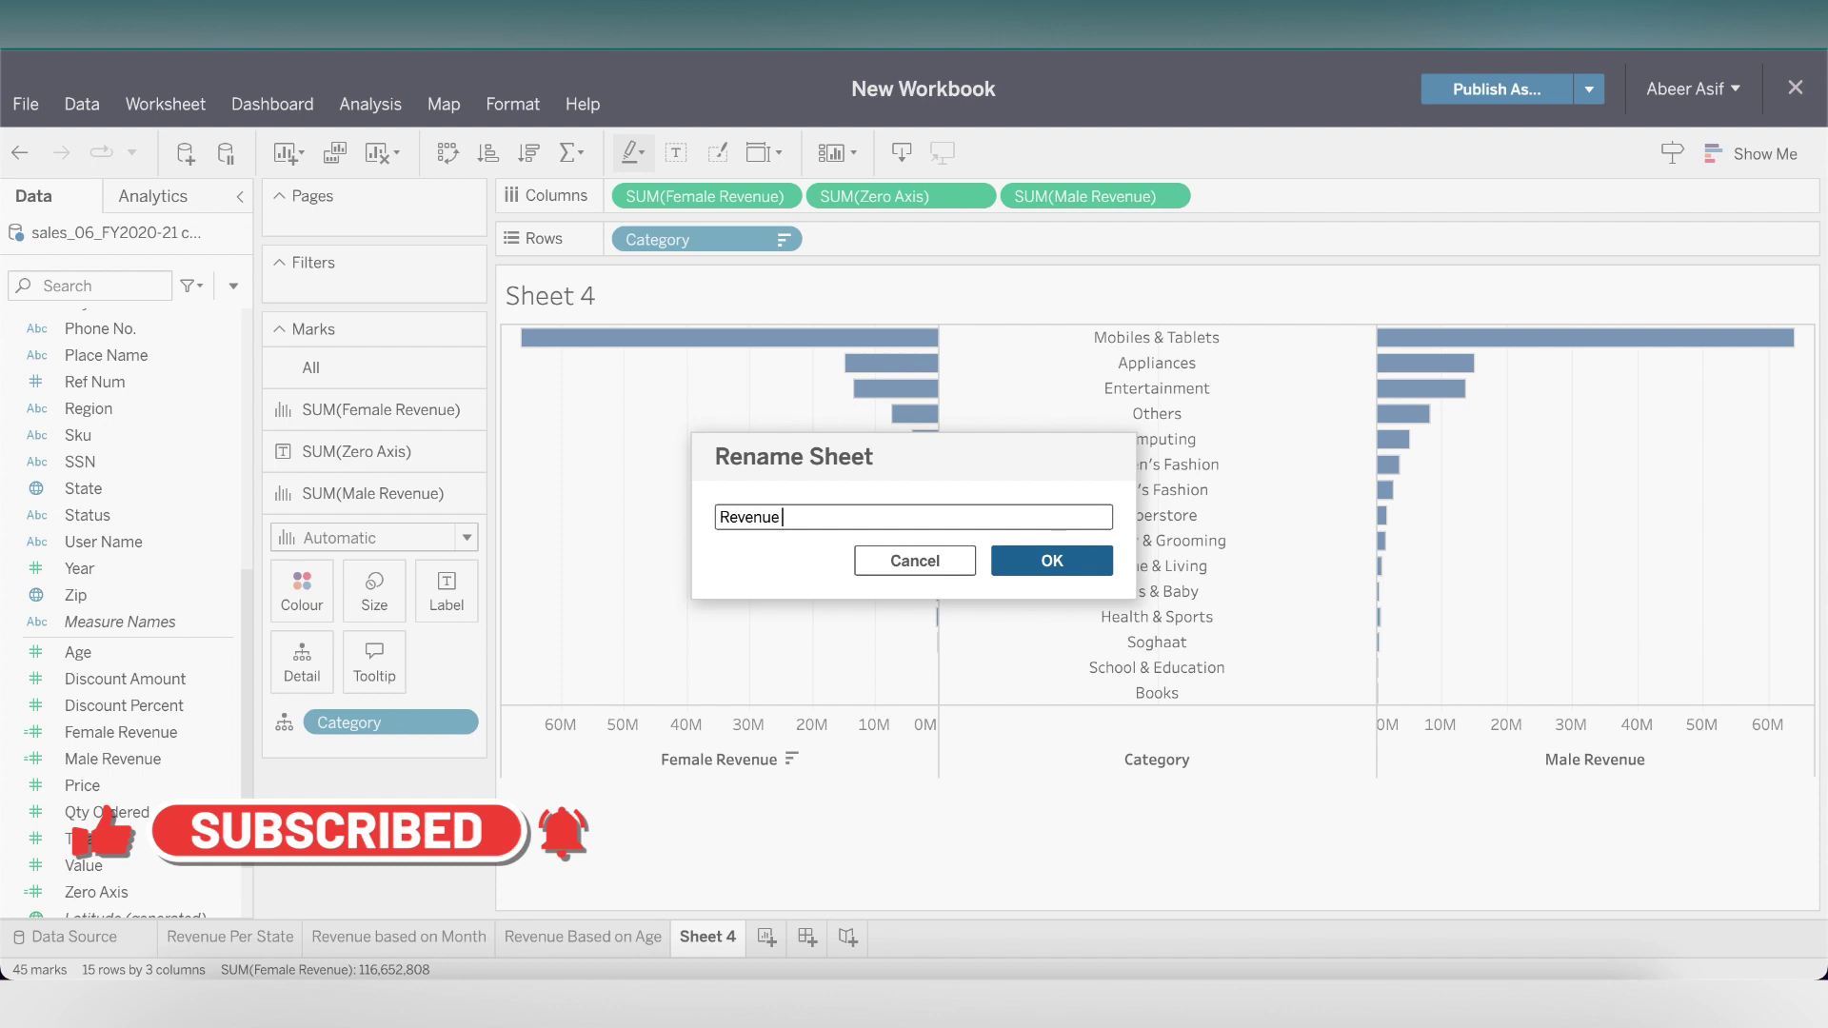
pyautogui.write('Per')
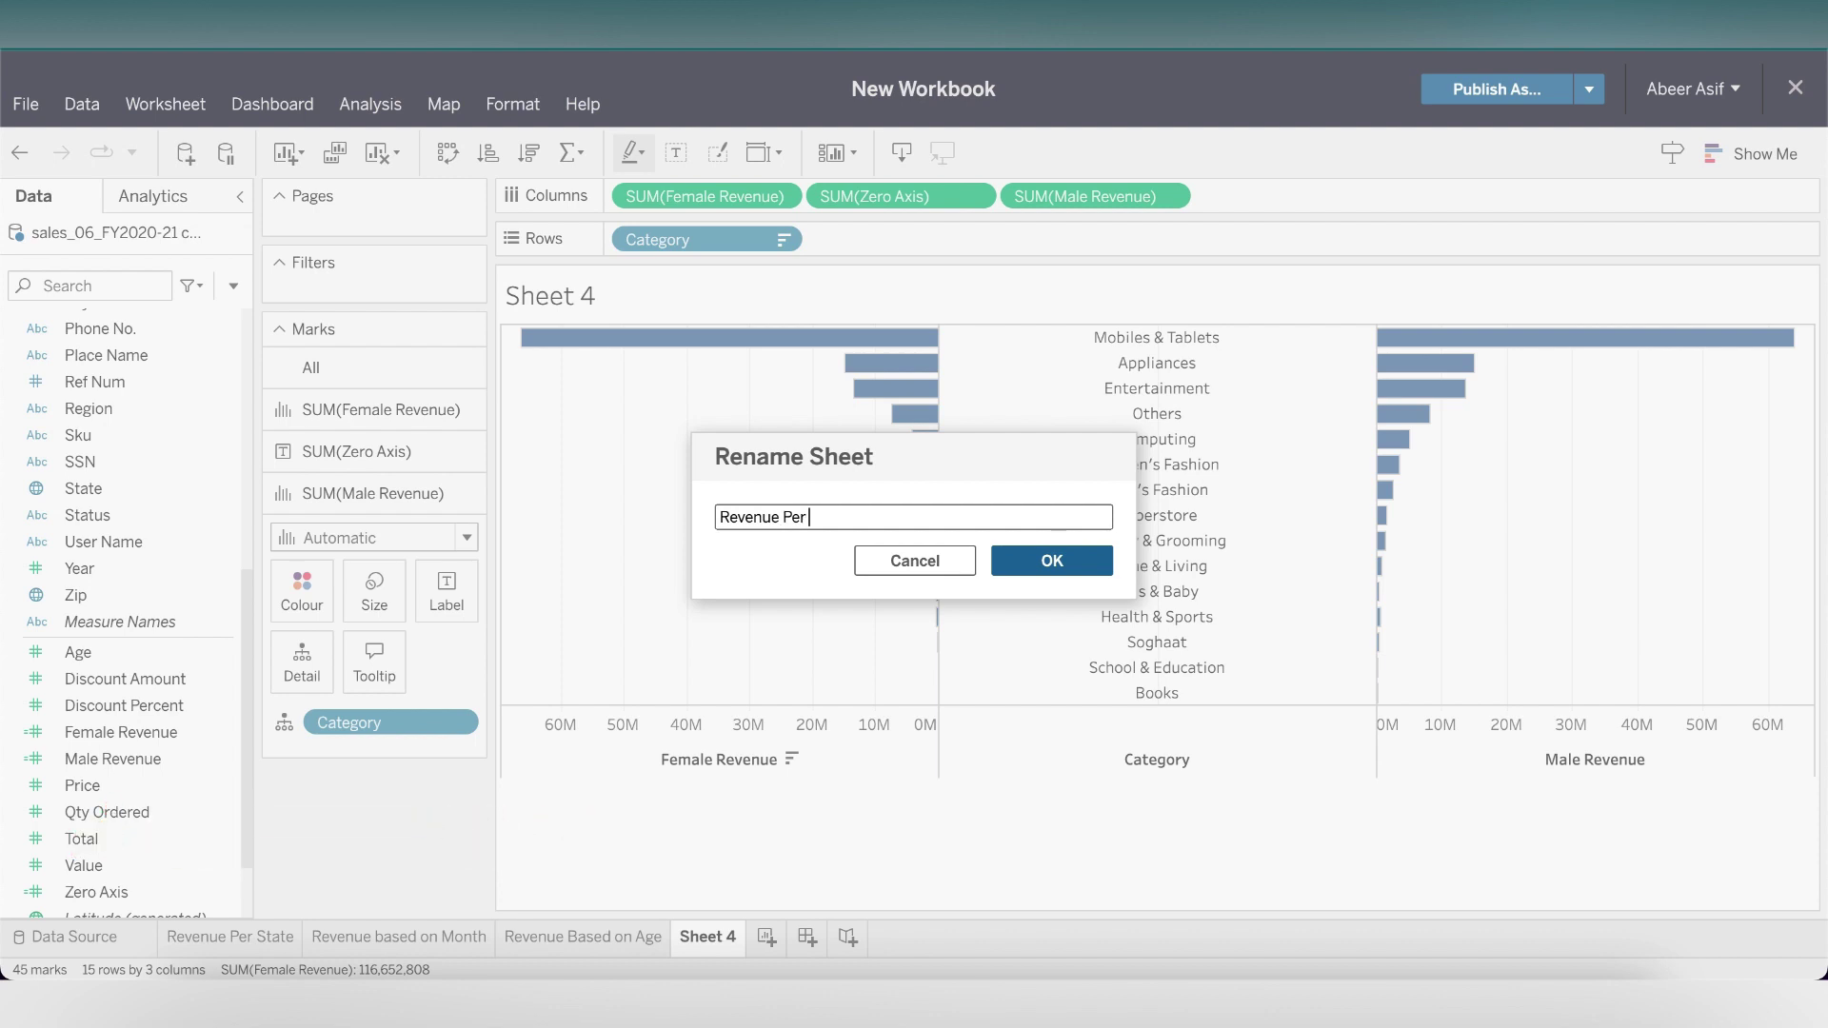
pyautogui.write(' Category Per Gender')
pyautogui.click(1048, 562)
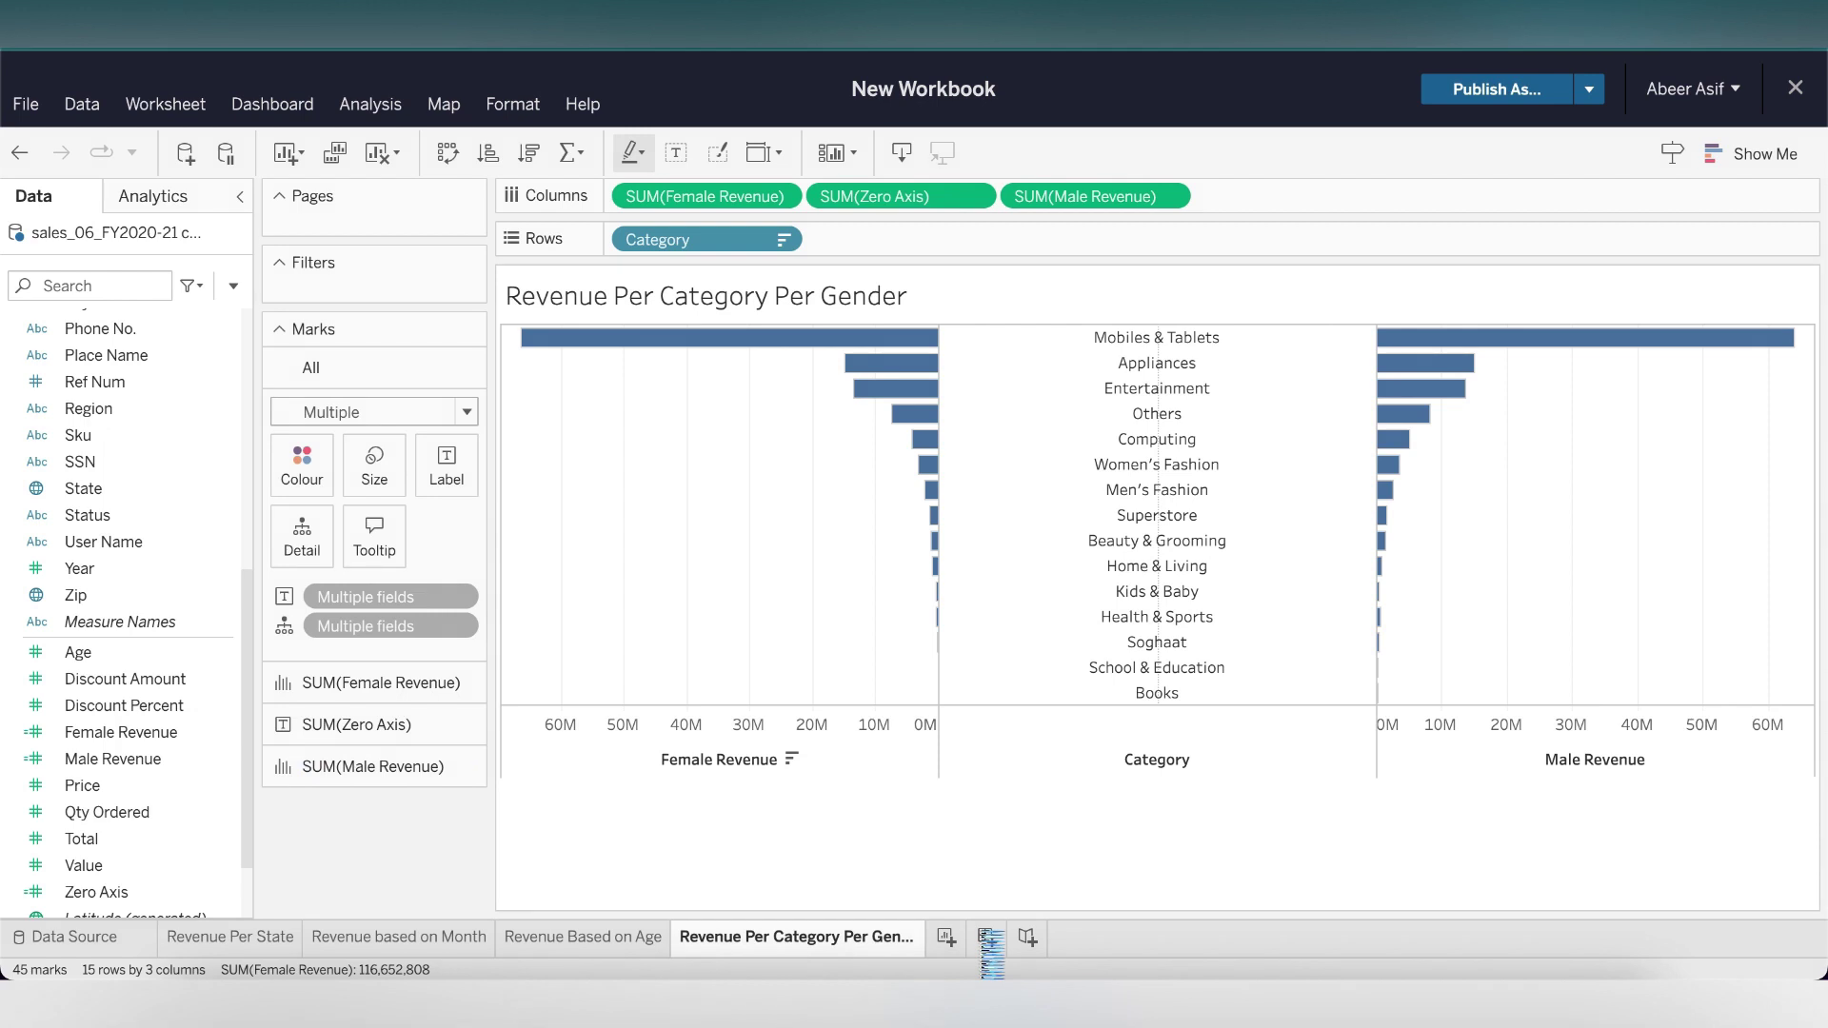
# Create a new dashboard and add the Revenue Per State, month and category-per-gender charts.
pyautogui.click(991, 938)
pyautogui.moveTo(130, 449)
pyautogui.mouseDown()
pyautogui.moveTo(341, 364)
pyautogui.moveTo(377, 471)
pyautogui.moveTo(1411, 430)
pyautogui.moveTo(1267, 416)
pyautogui.moveTo(219, 514)
pyautogui.moveTo(1238, 428)
pyautogui.mouseUp()
pyautogui.moveTo(146, 505)
pyautogui.mouseDown()
pyautogui.moveTo(858, 428)
pyautogui.moveTo(1580, 385)
pyautogui.moveTo(791, 743)
pyautogui.moveTo(544, 884)
pyautogui.moveTo(550, 909)
pyautogui.moveTo(112, 480)
pyautogui.moveTo(140, 489)
pyautogui.mouseUp()
pyautogui.doubleClick(140, 494)
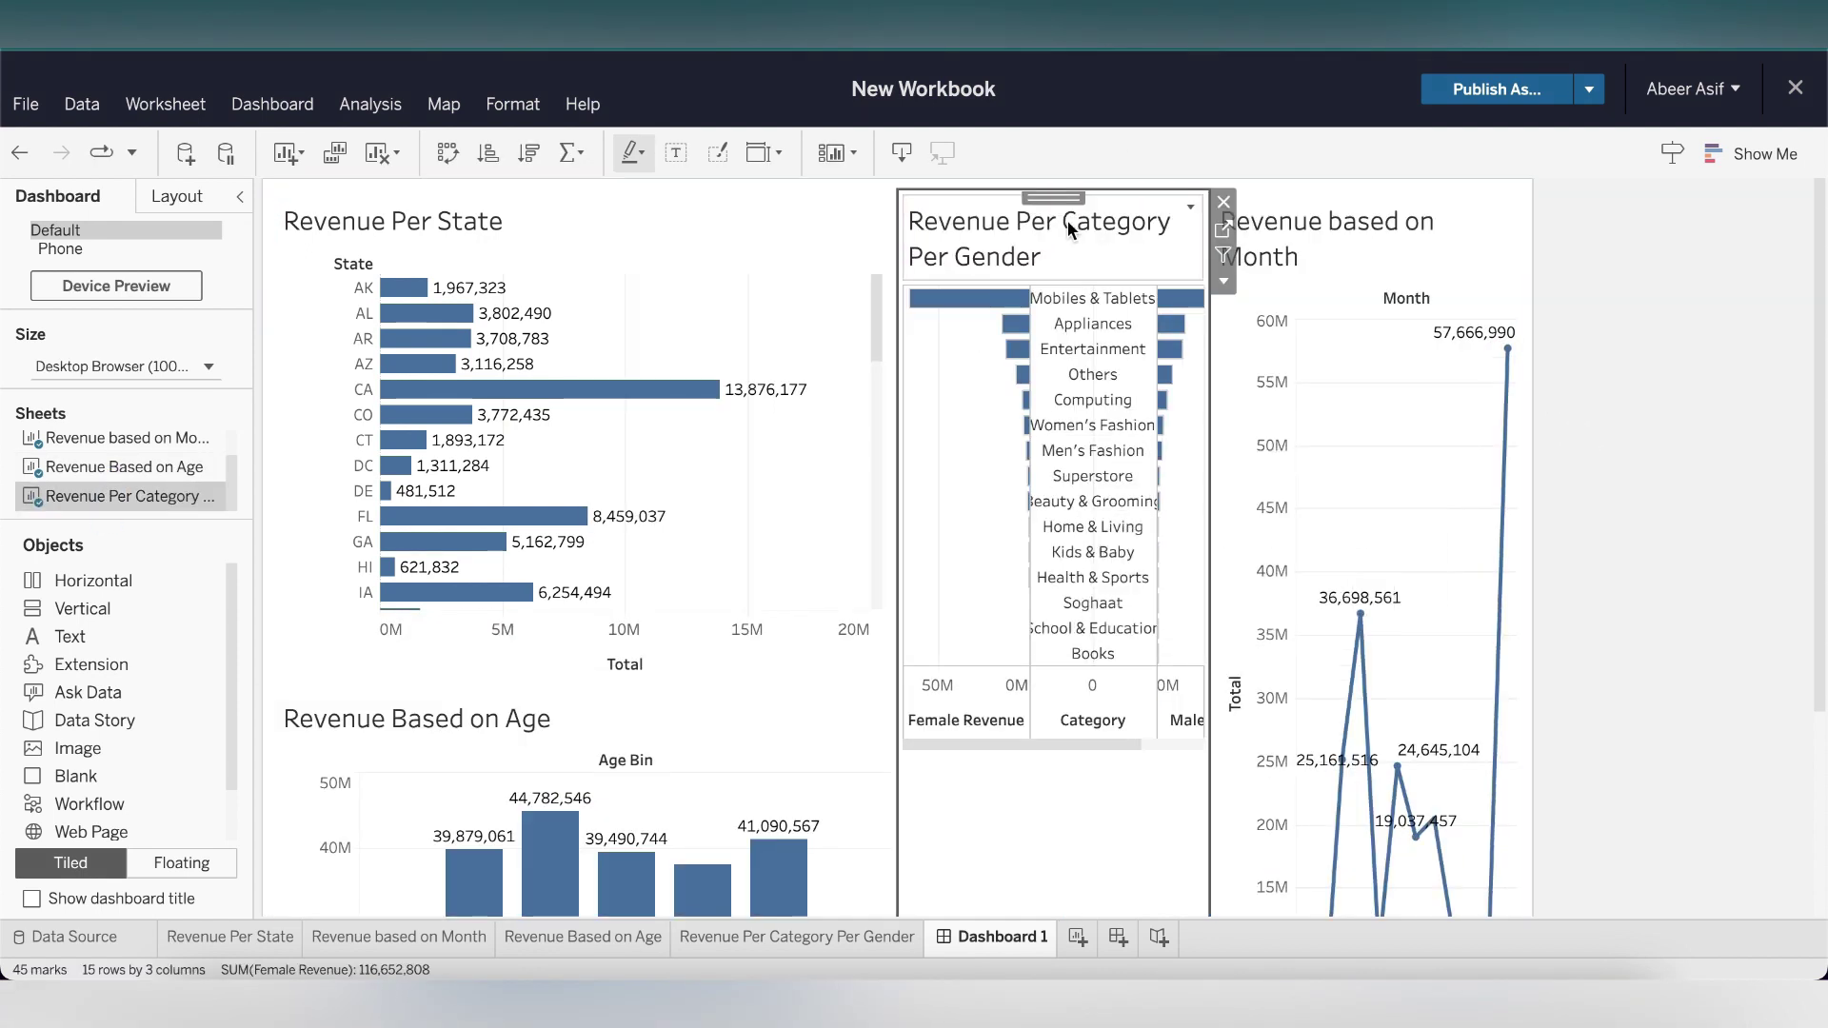
pyautogui.moveTo(1059, 198); pyautogui.dragTo(1505, 476)
# Set the dashboard size to Automatic and move the month chart below the category-per-gender chart.
pyautogui.click(215, 360)
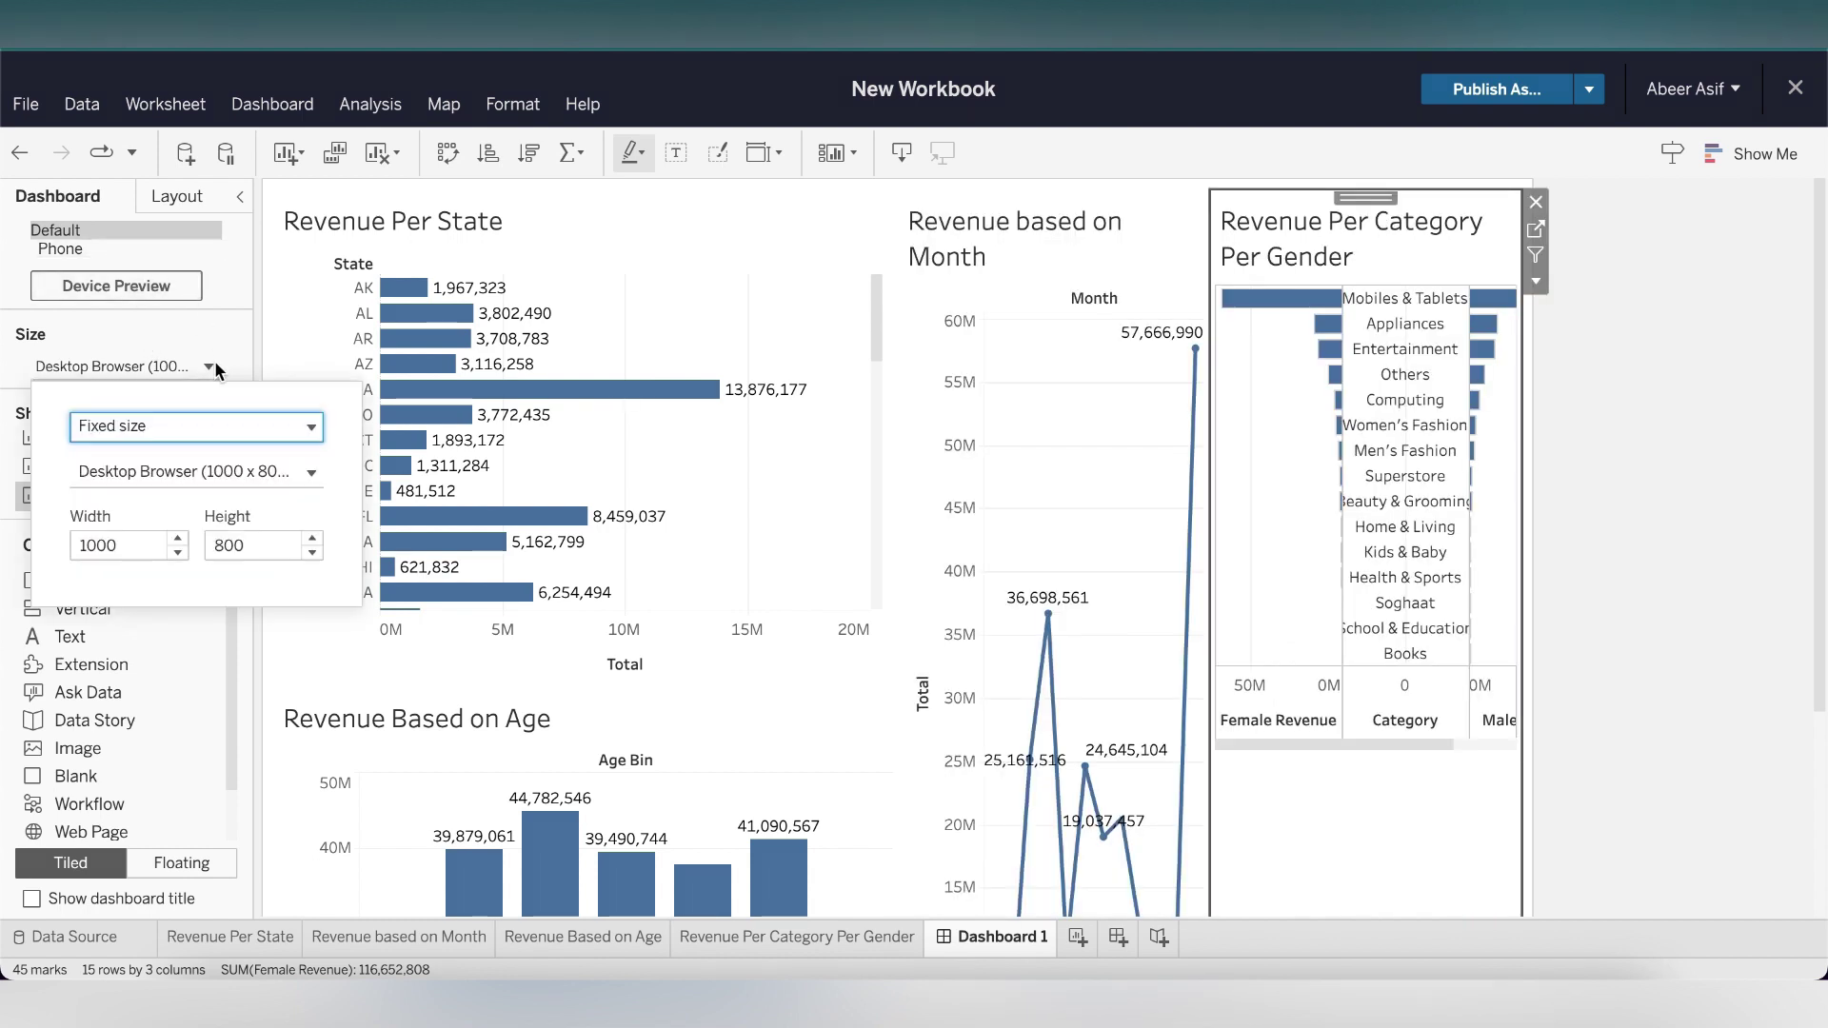
pyautogui.click(238, 429)
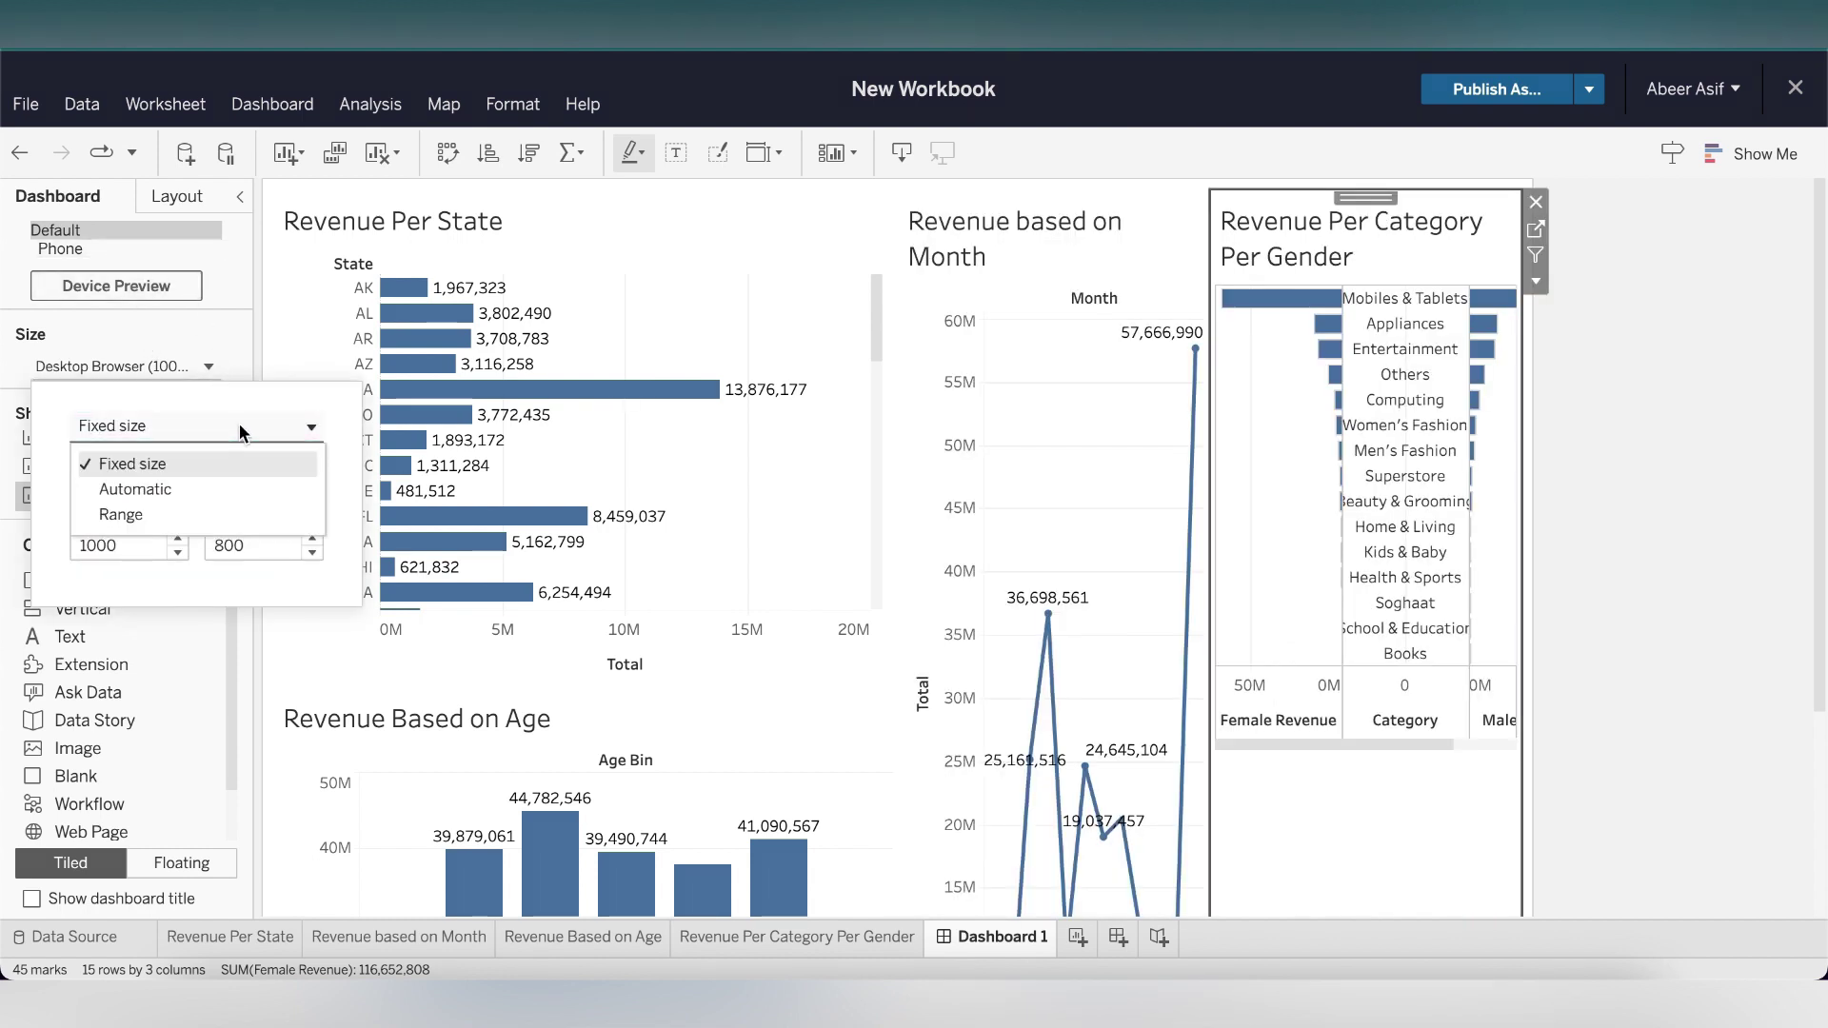
pyautogui.click(231, 491)
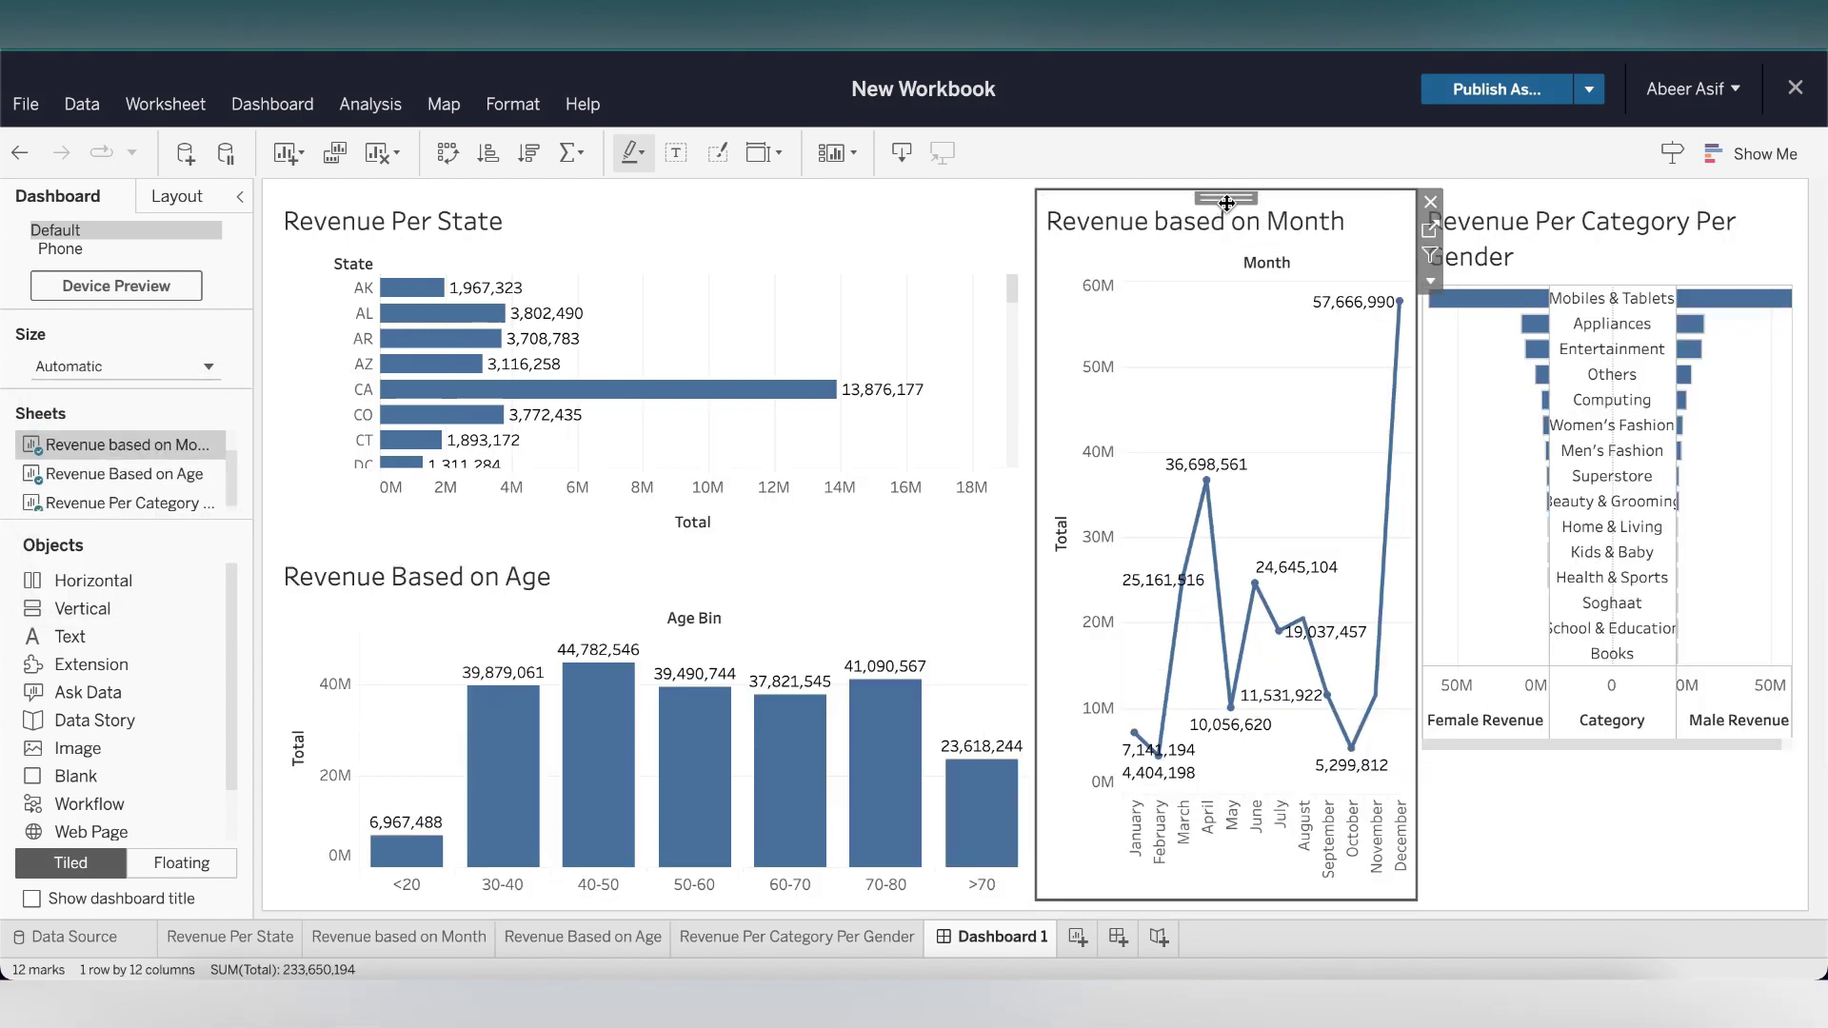
pyautogui.moveTo(1227, 198); pyautogui.dragTo(1528, 518)
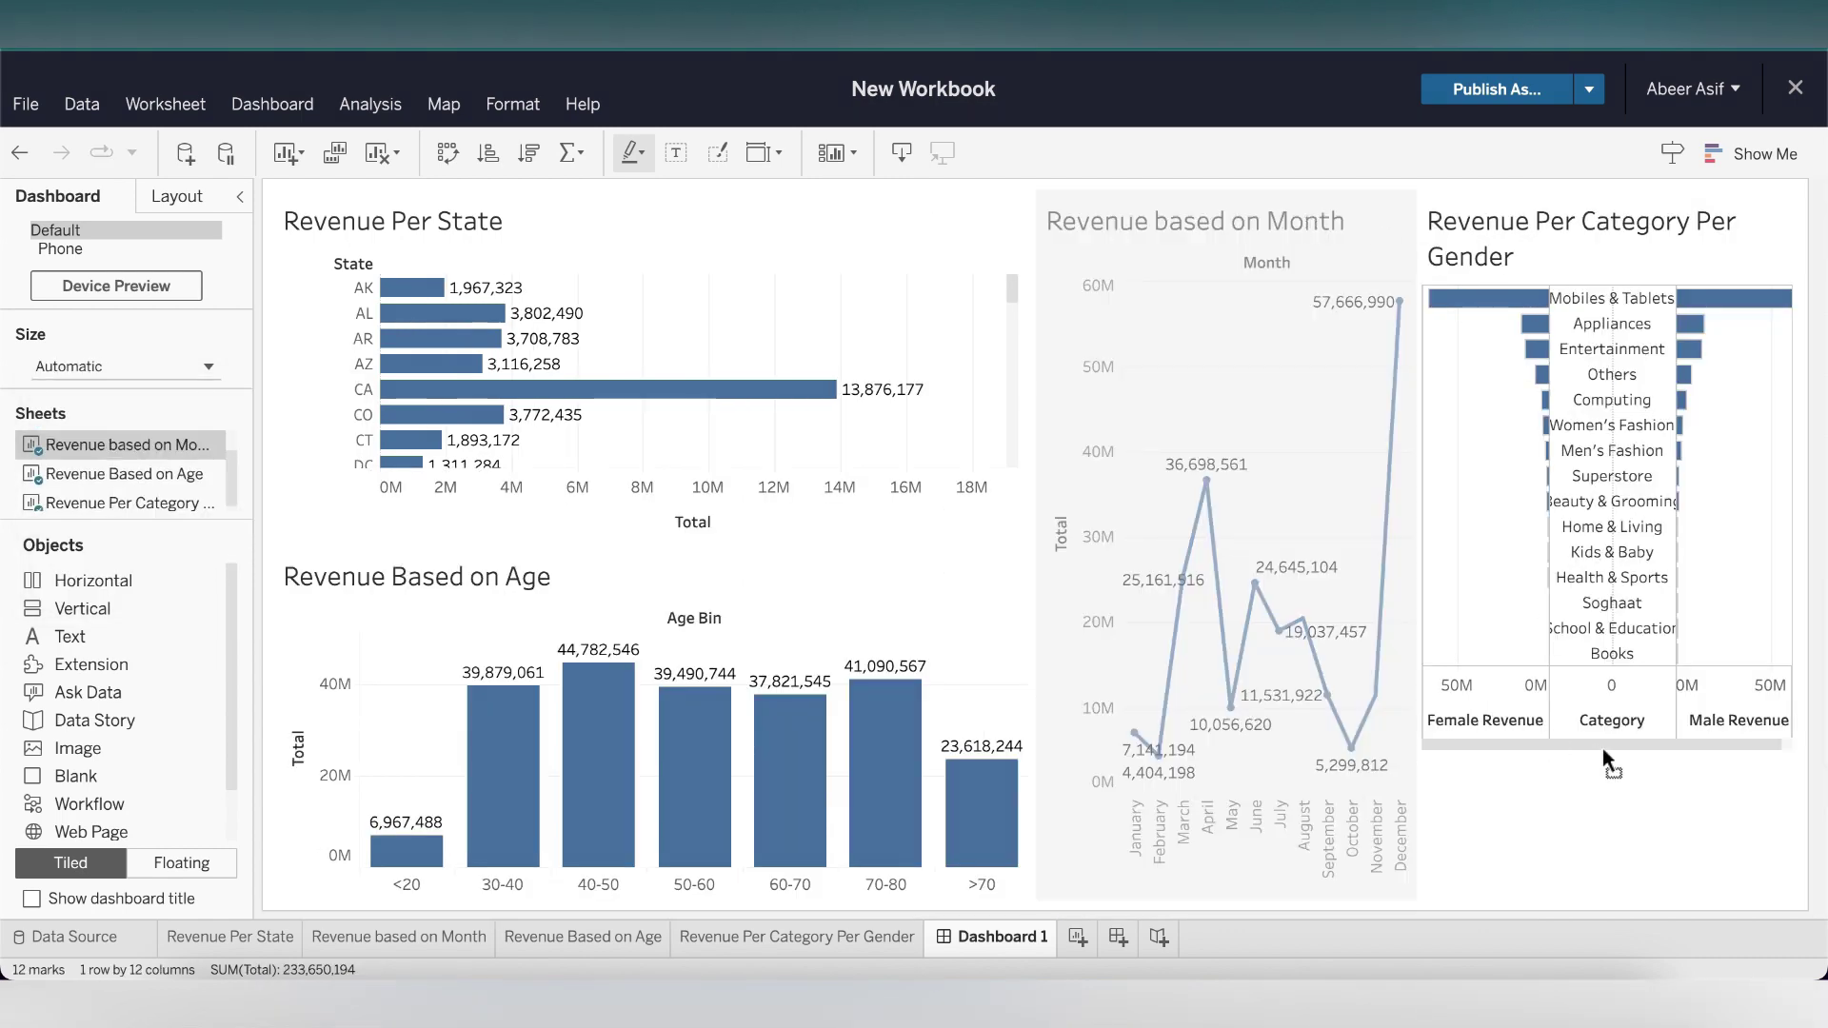
pyautogui.moveTo(1603, 748); pyautogui.dragTo(1643, 740)
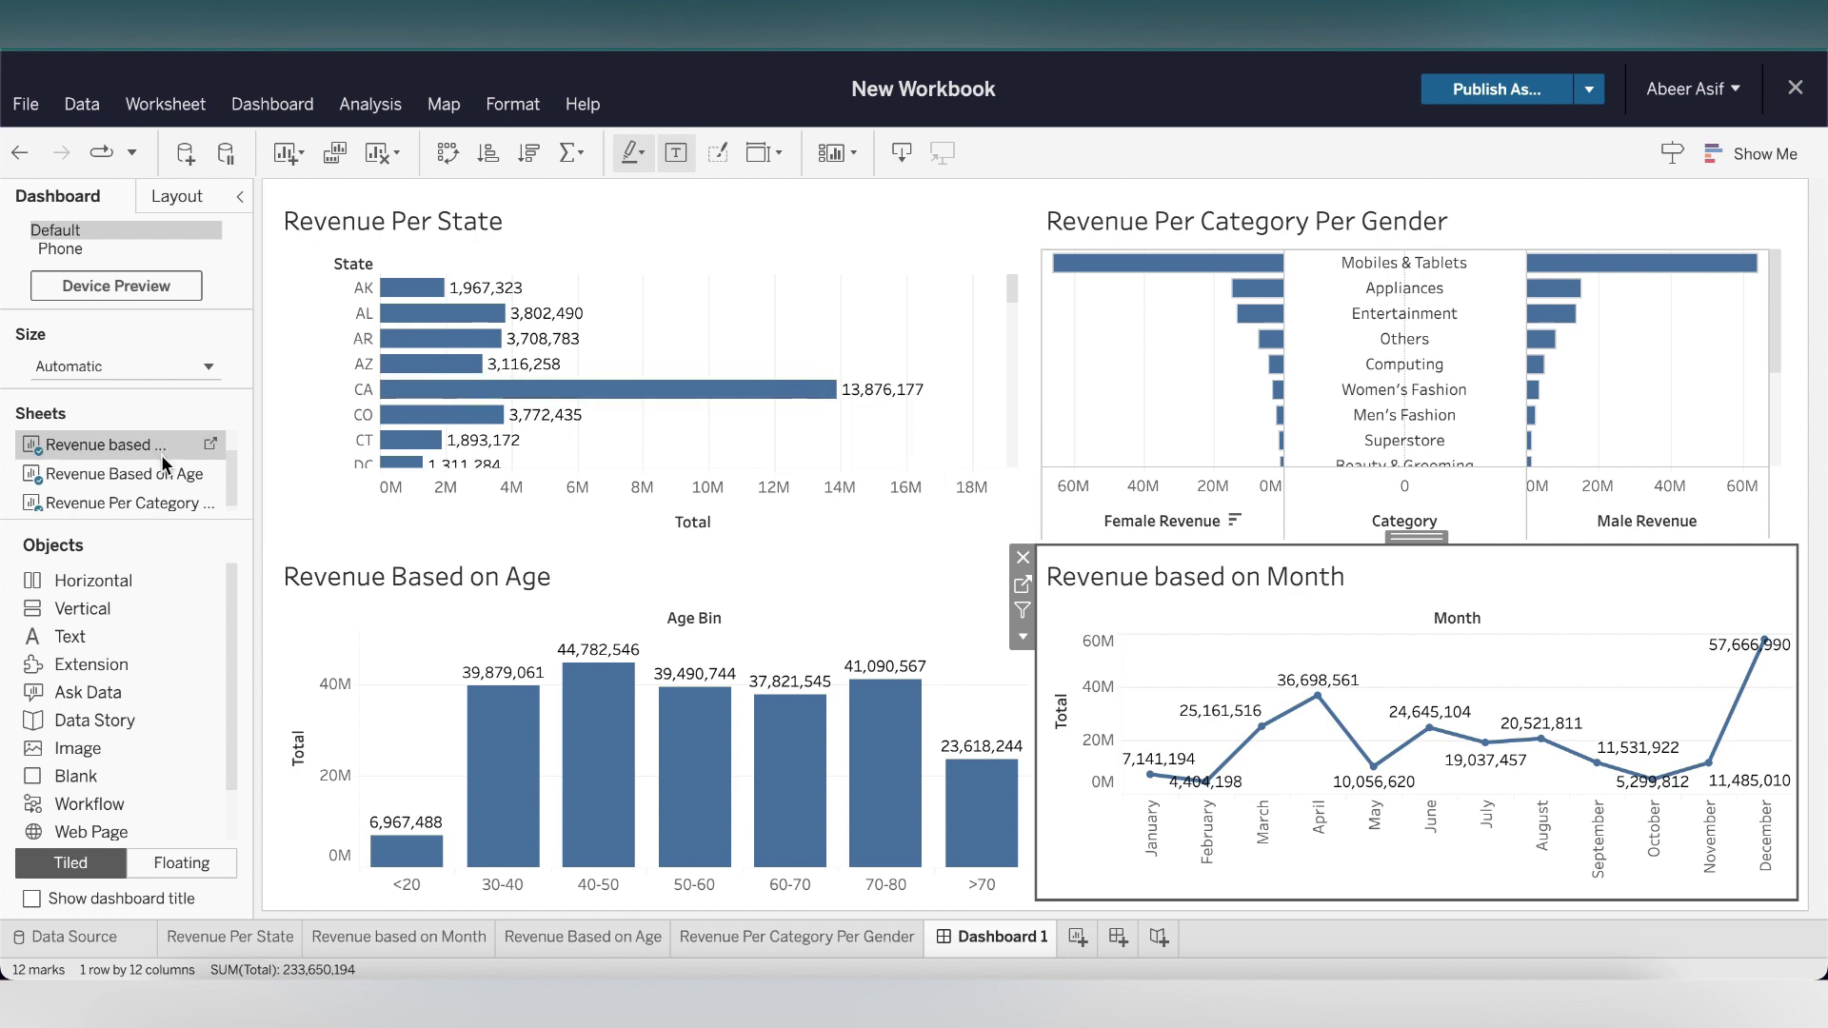
pyautogui.scroll(-1, 164, 465)
pyautogui.scroll(1, 164, 465)
pyautogui.scroll(-1, 164, 465)
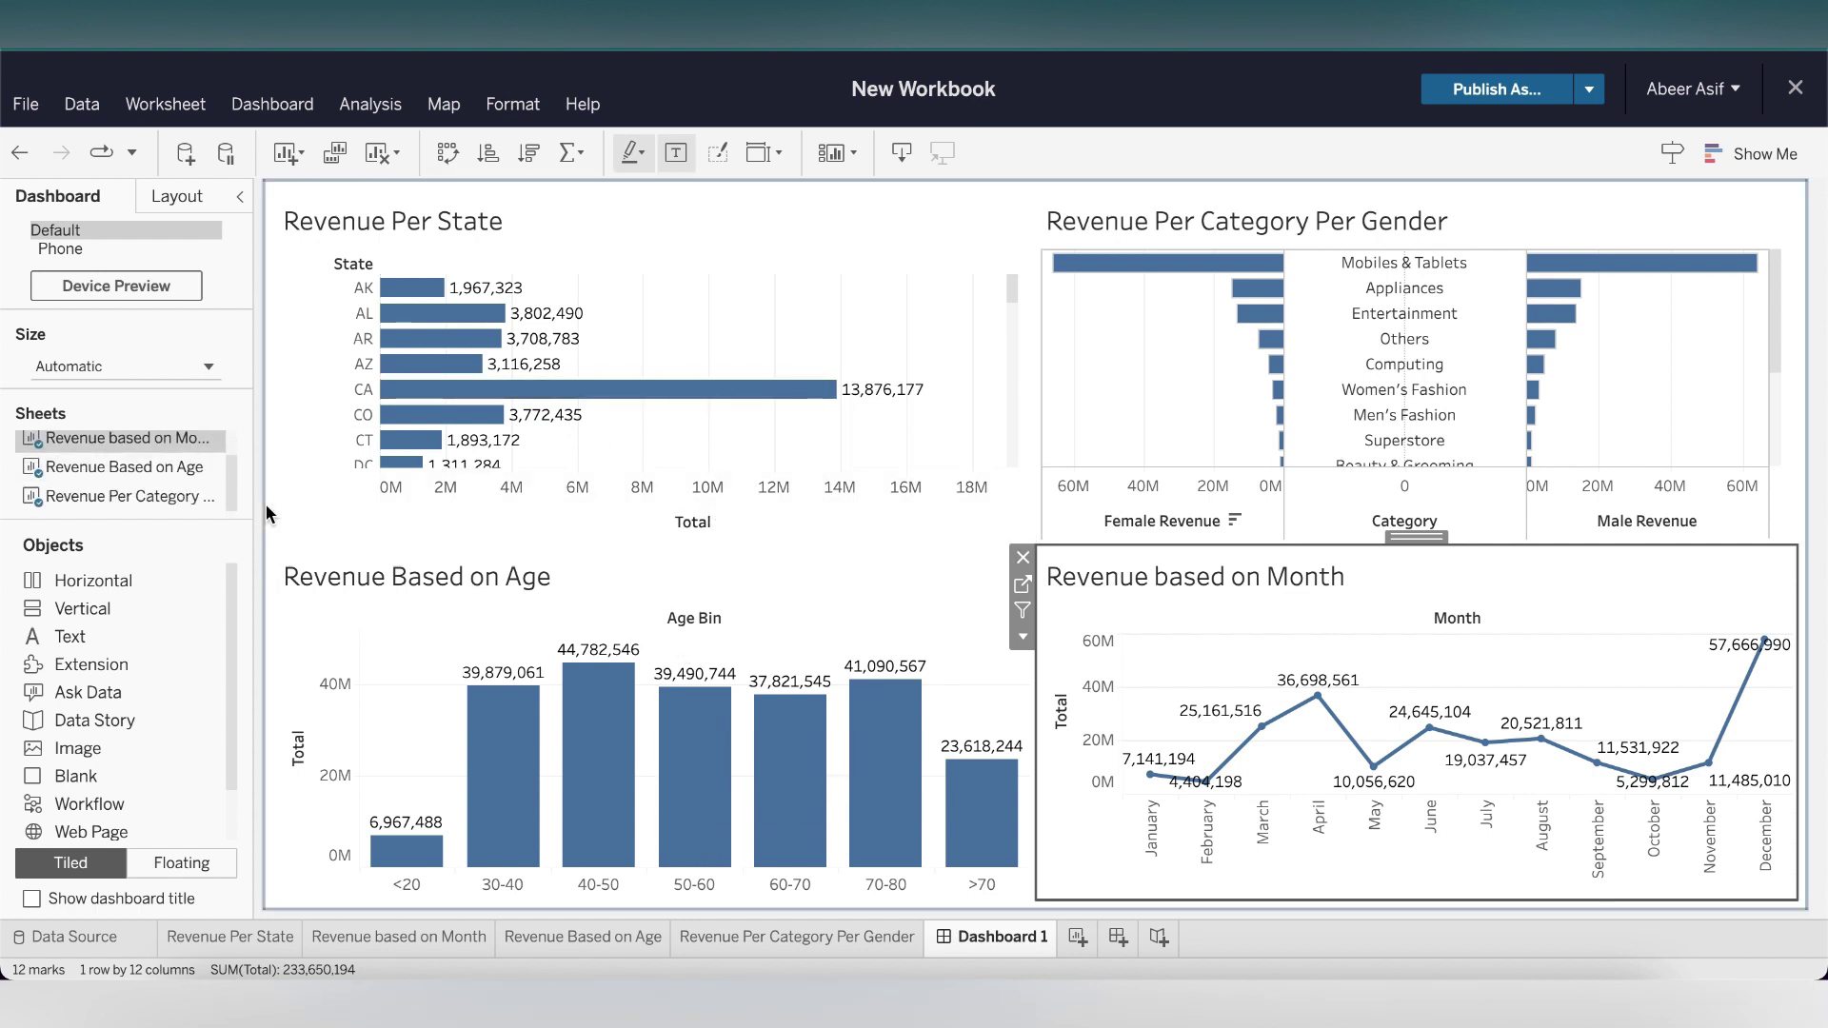
# Publish the workbook under the name 'Revenue Analysis'.
pyautogui.click(1497, 89)
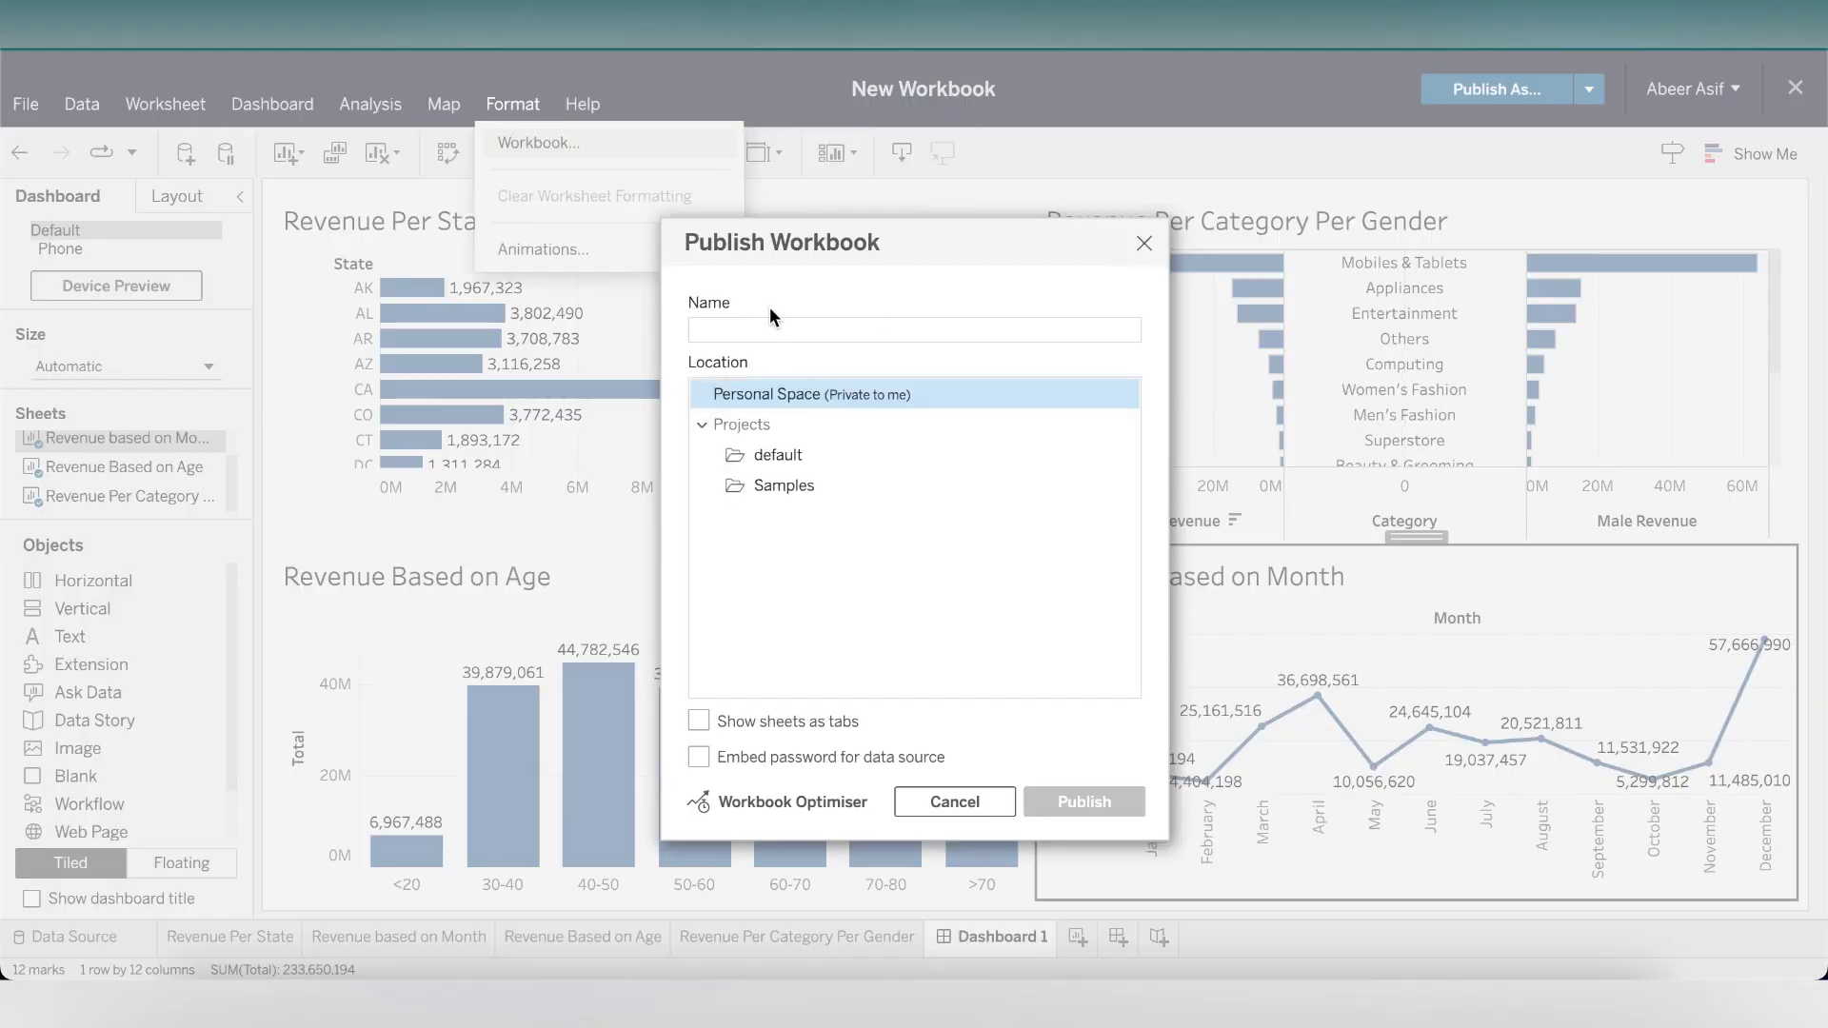
pyautogui.click(781, 336)
pyautogui.write('An')
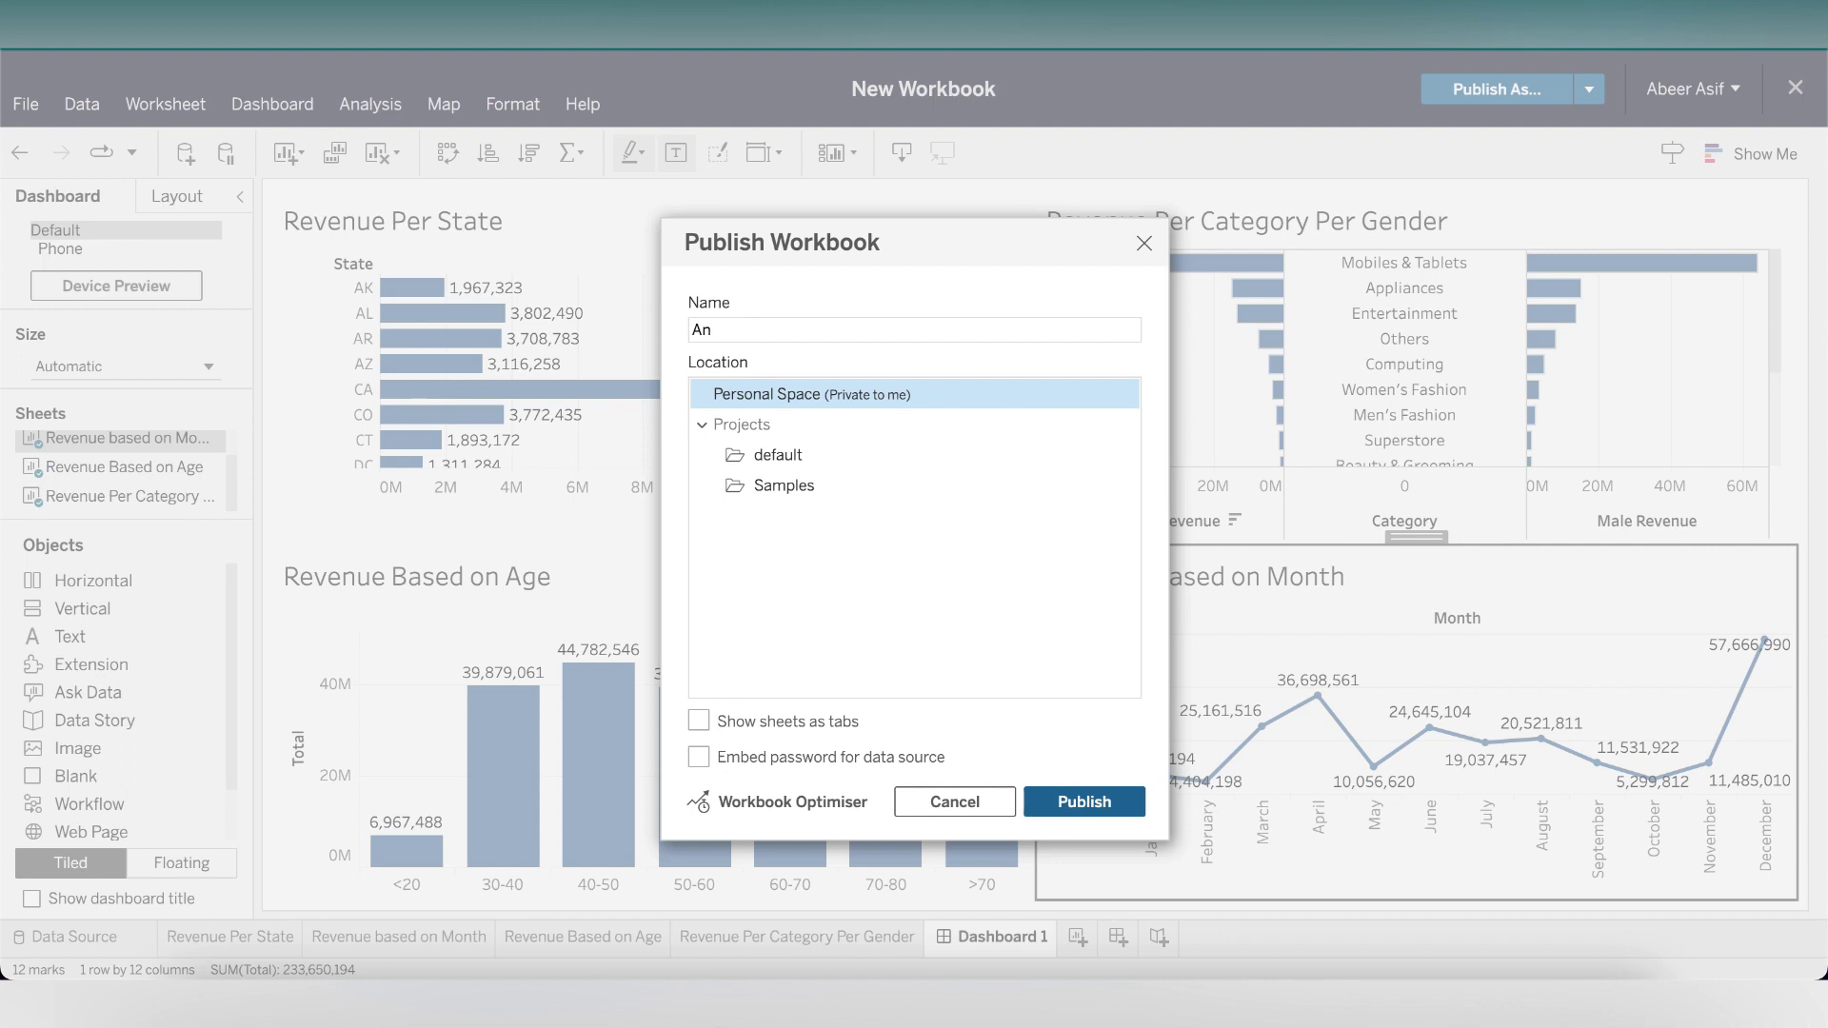
pyautogui.press('BackSpace')
pyautogui.press('BackSpace')
pyautogui.write('Revenue Analysis')
pyautogui.click(1095, 803)
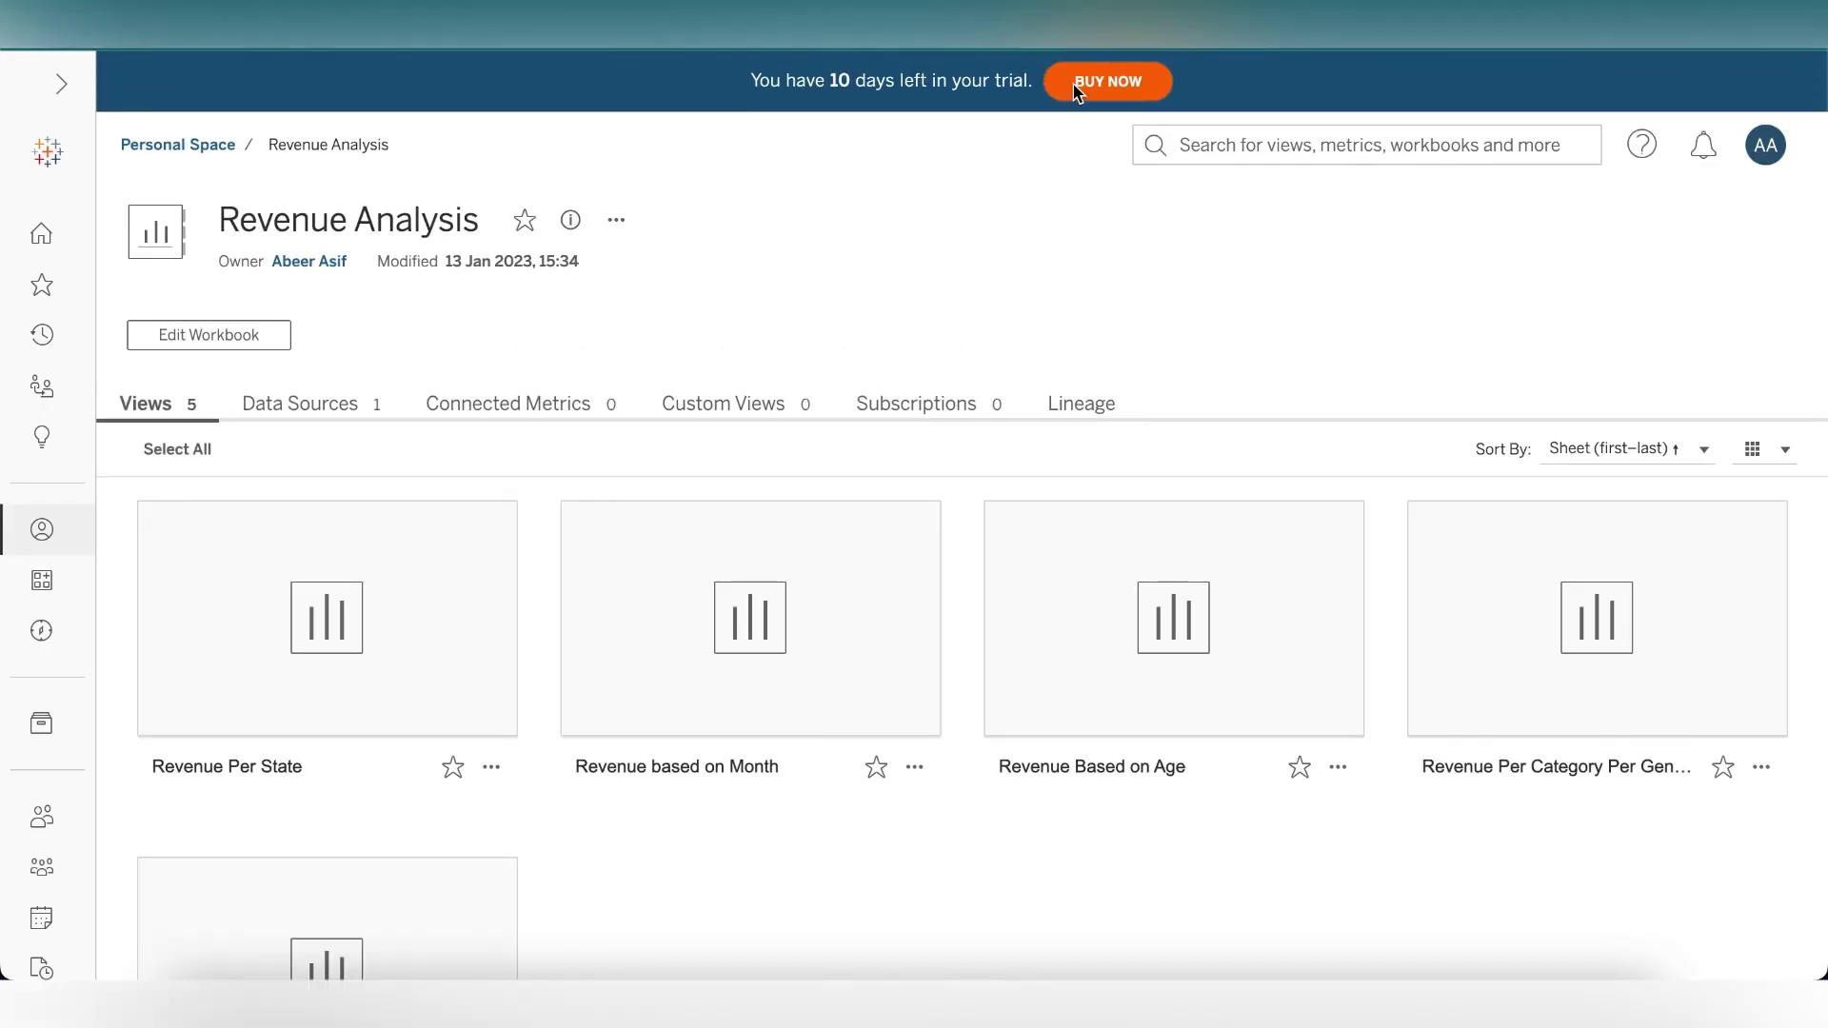
# Scroll through the published Dashboard 1 to check the category chart.
pyautogui.scroll(-2, 854, 770)
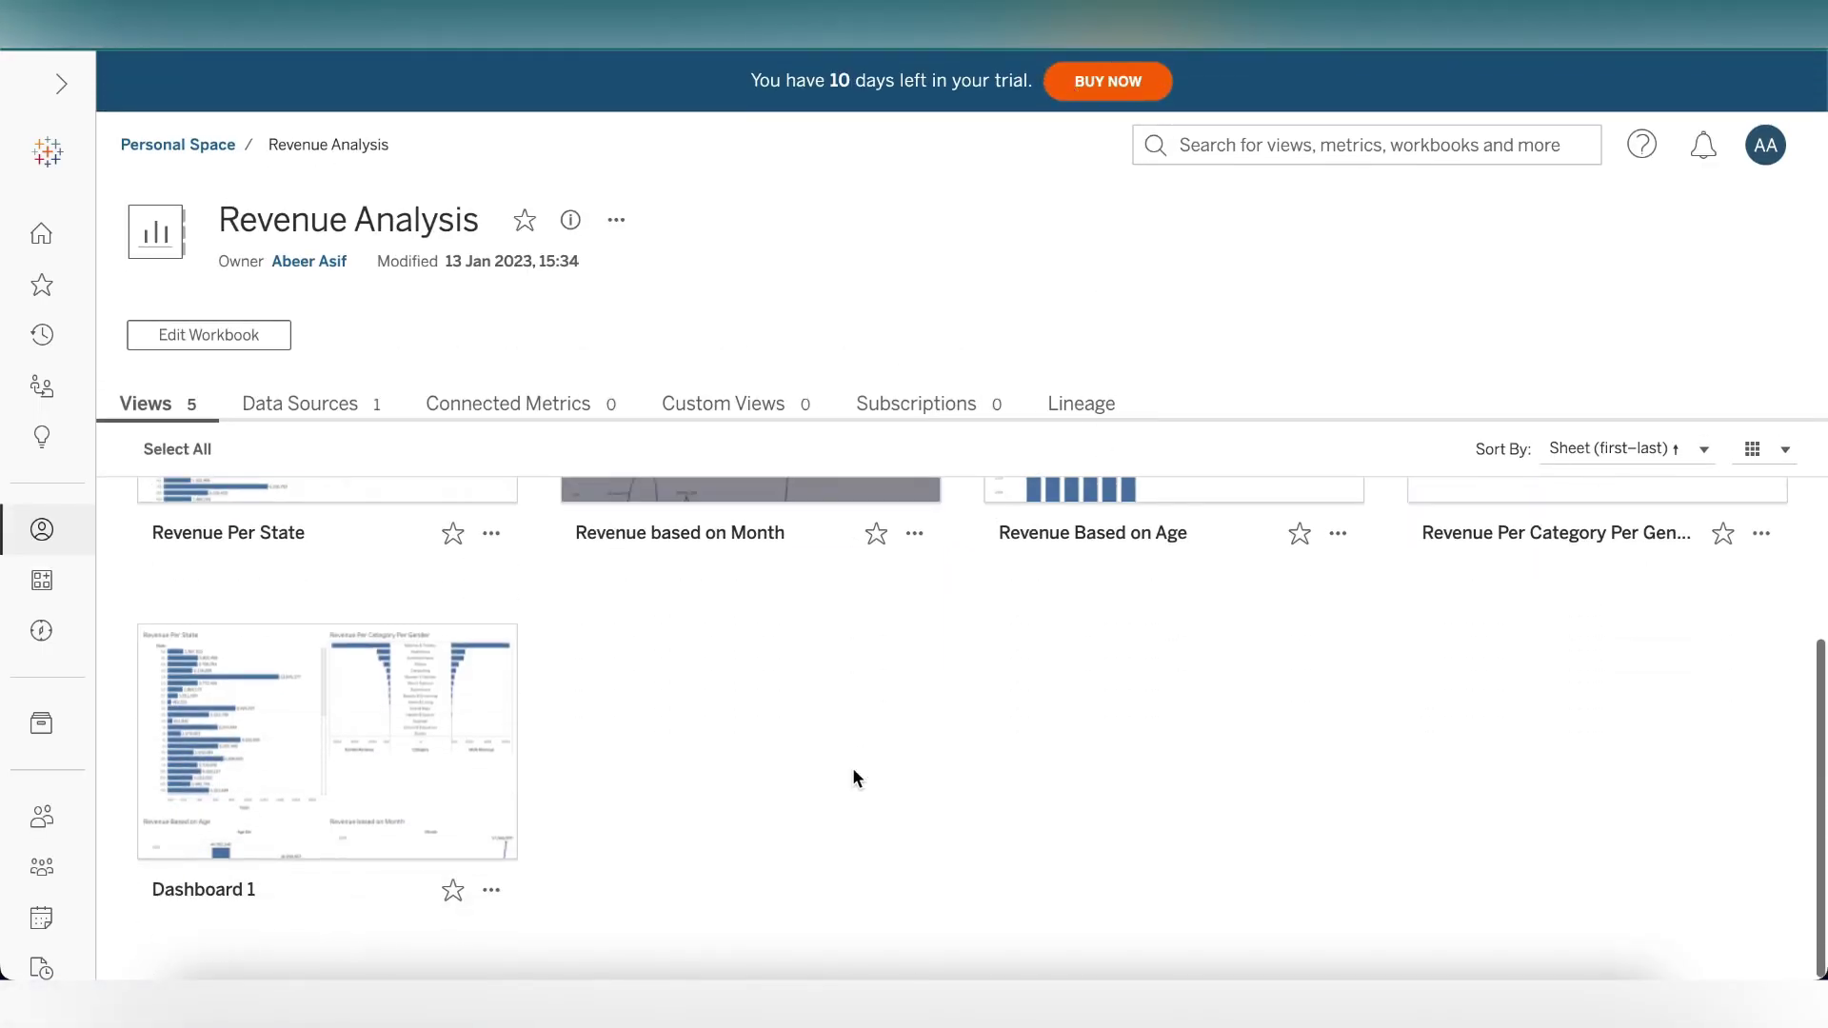
pyautogui.scroll(1, 853, 769)
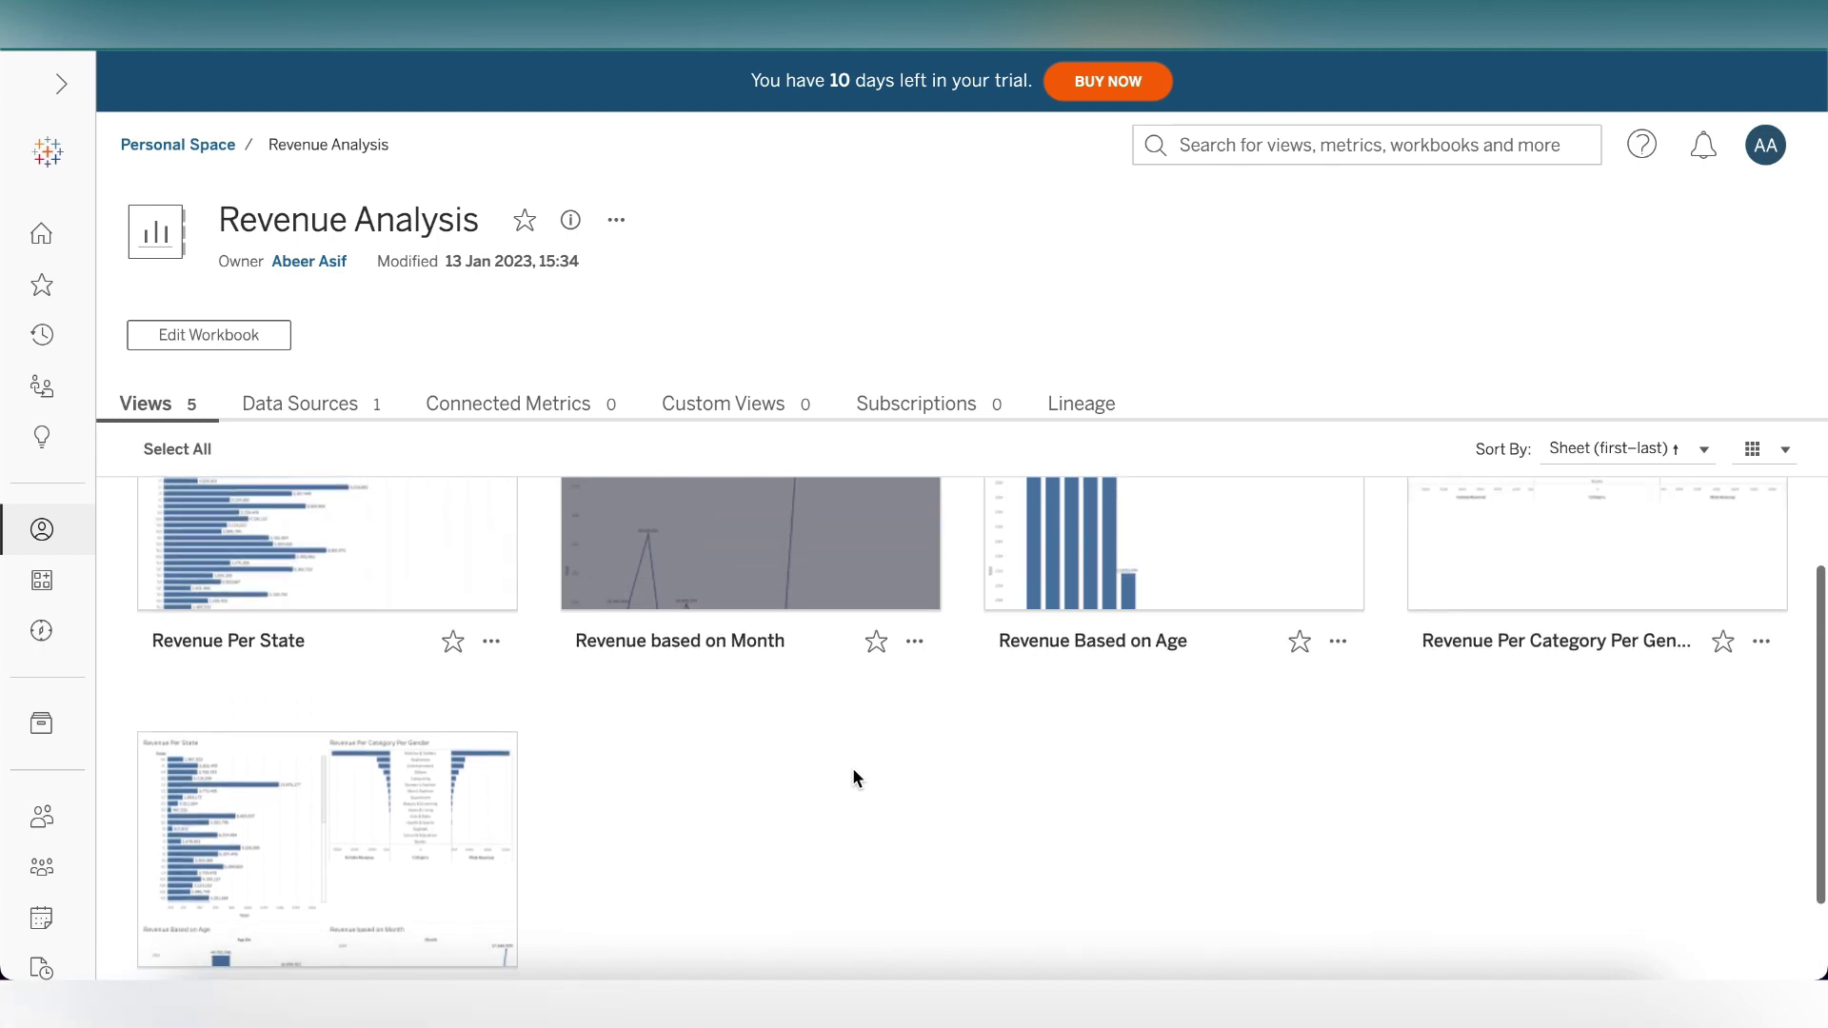
pyautogui.scroll(-1, 853, 768)
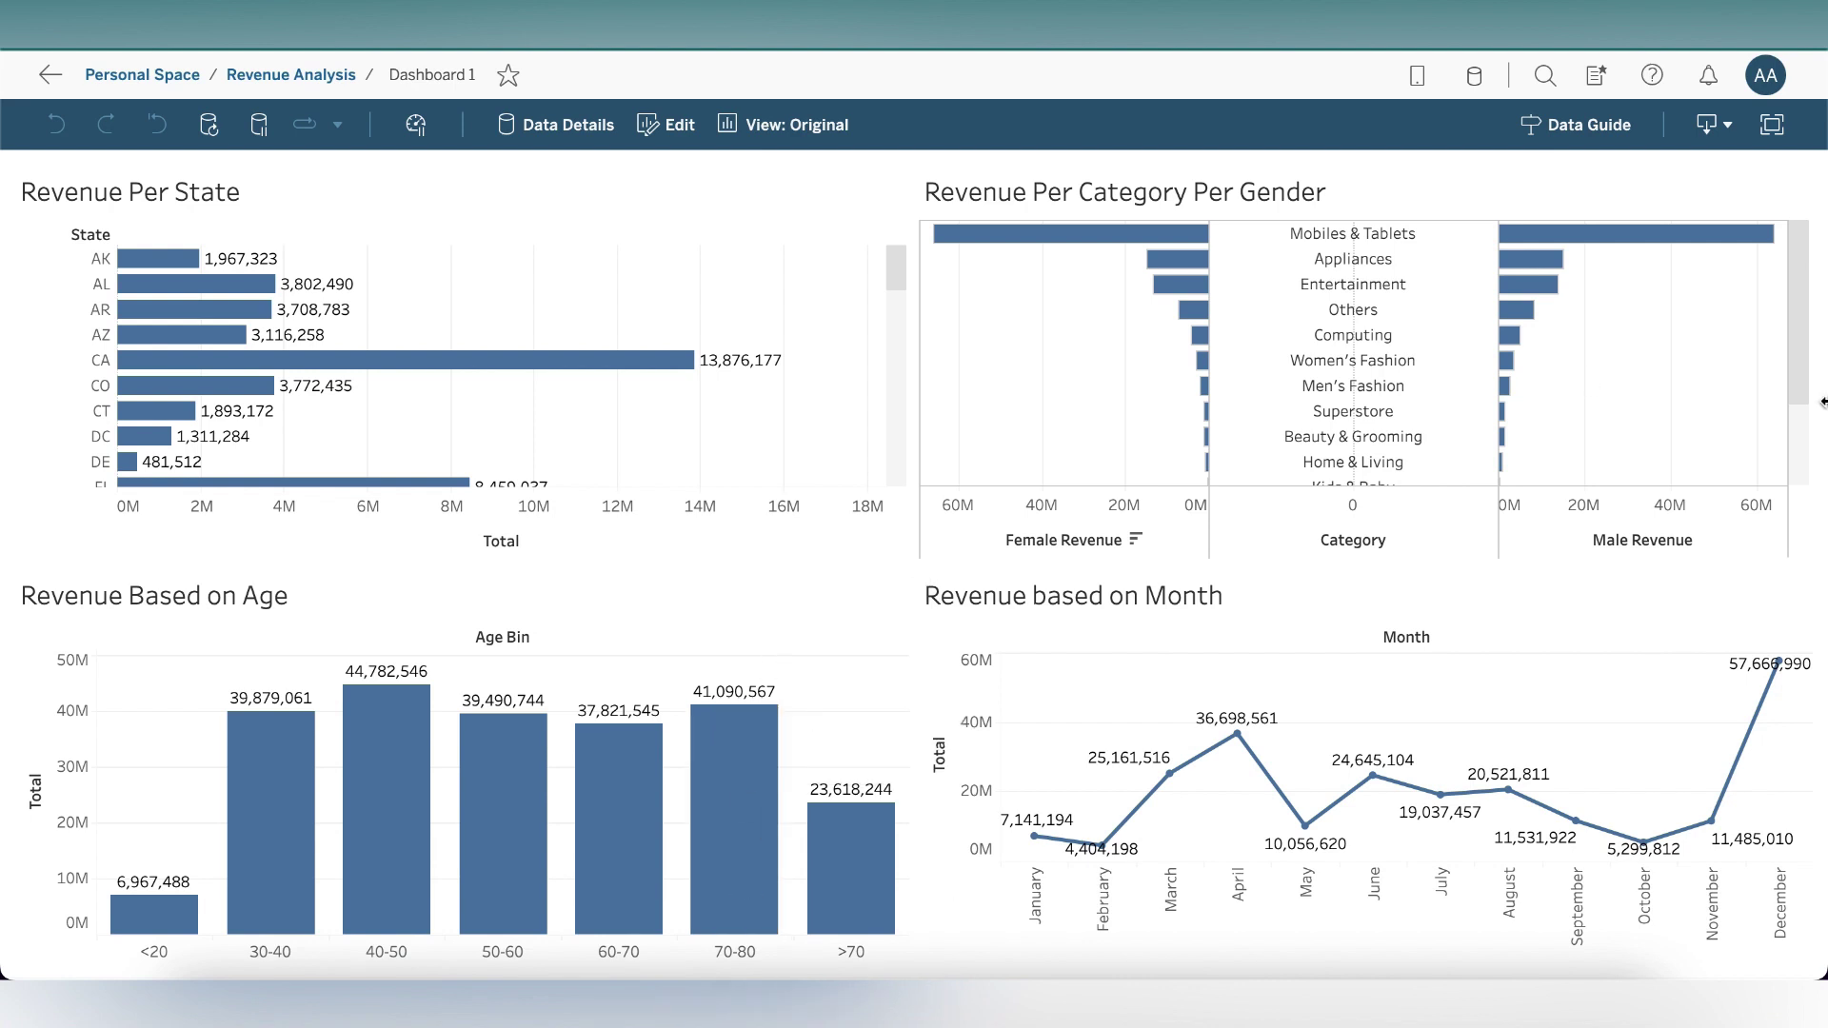
pyautogui.moveTo(1800, 355); pyautogui.dragTo(1800, 518)
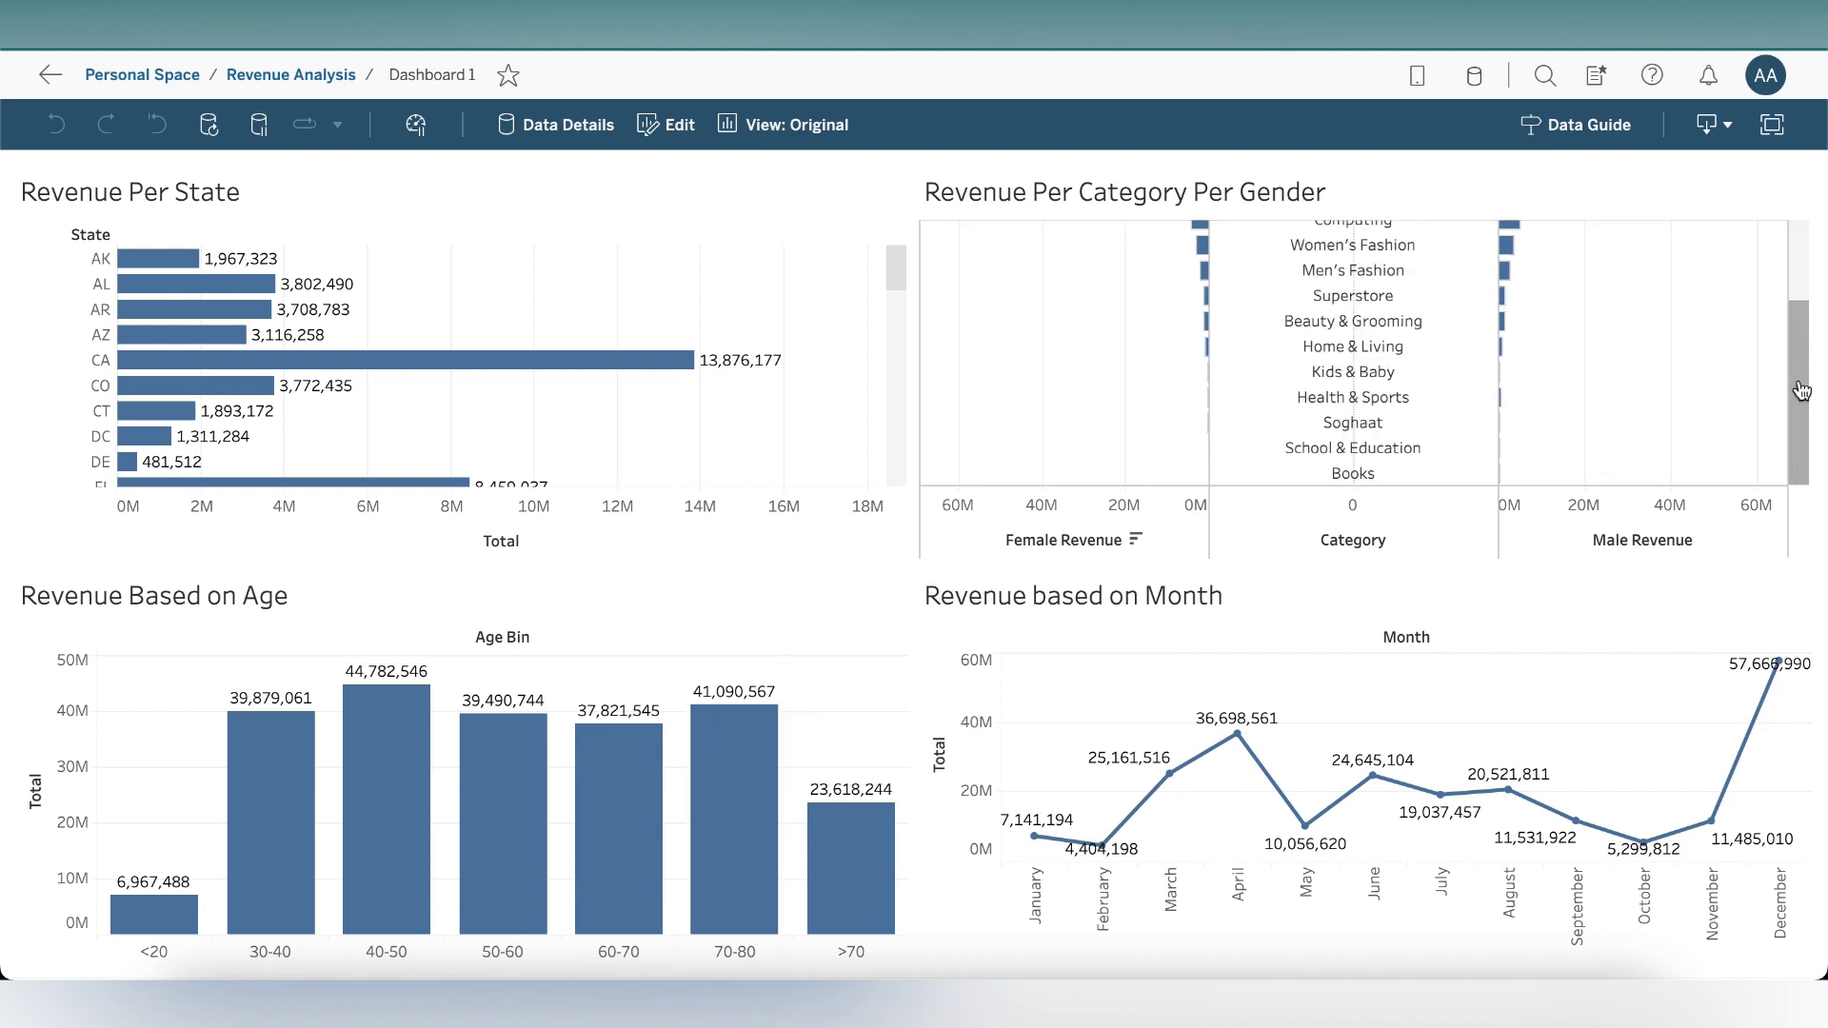
pyautogui.moveTo(1800, 391); pyautogui.dragTo(1798, 267)
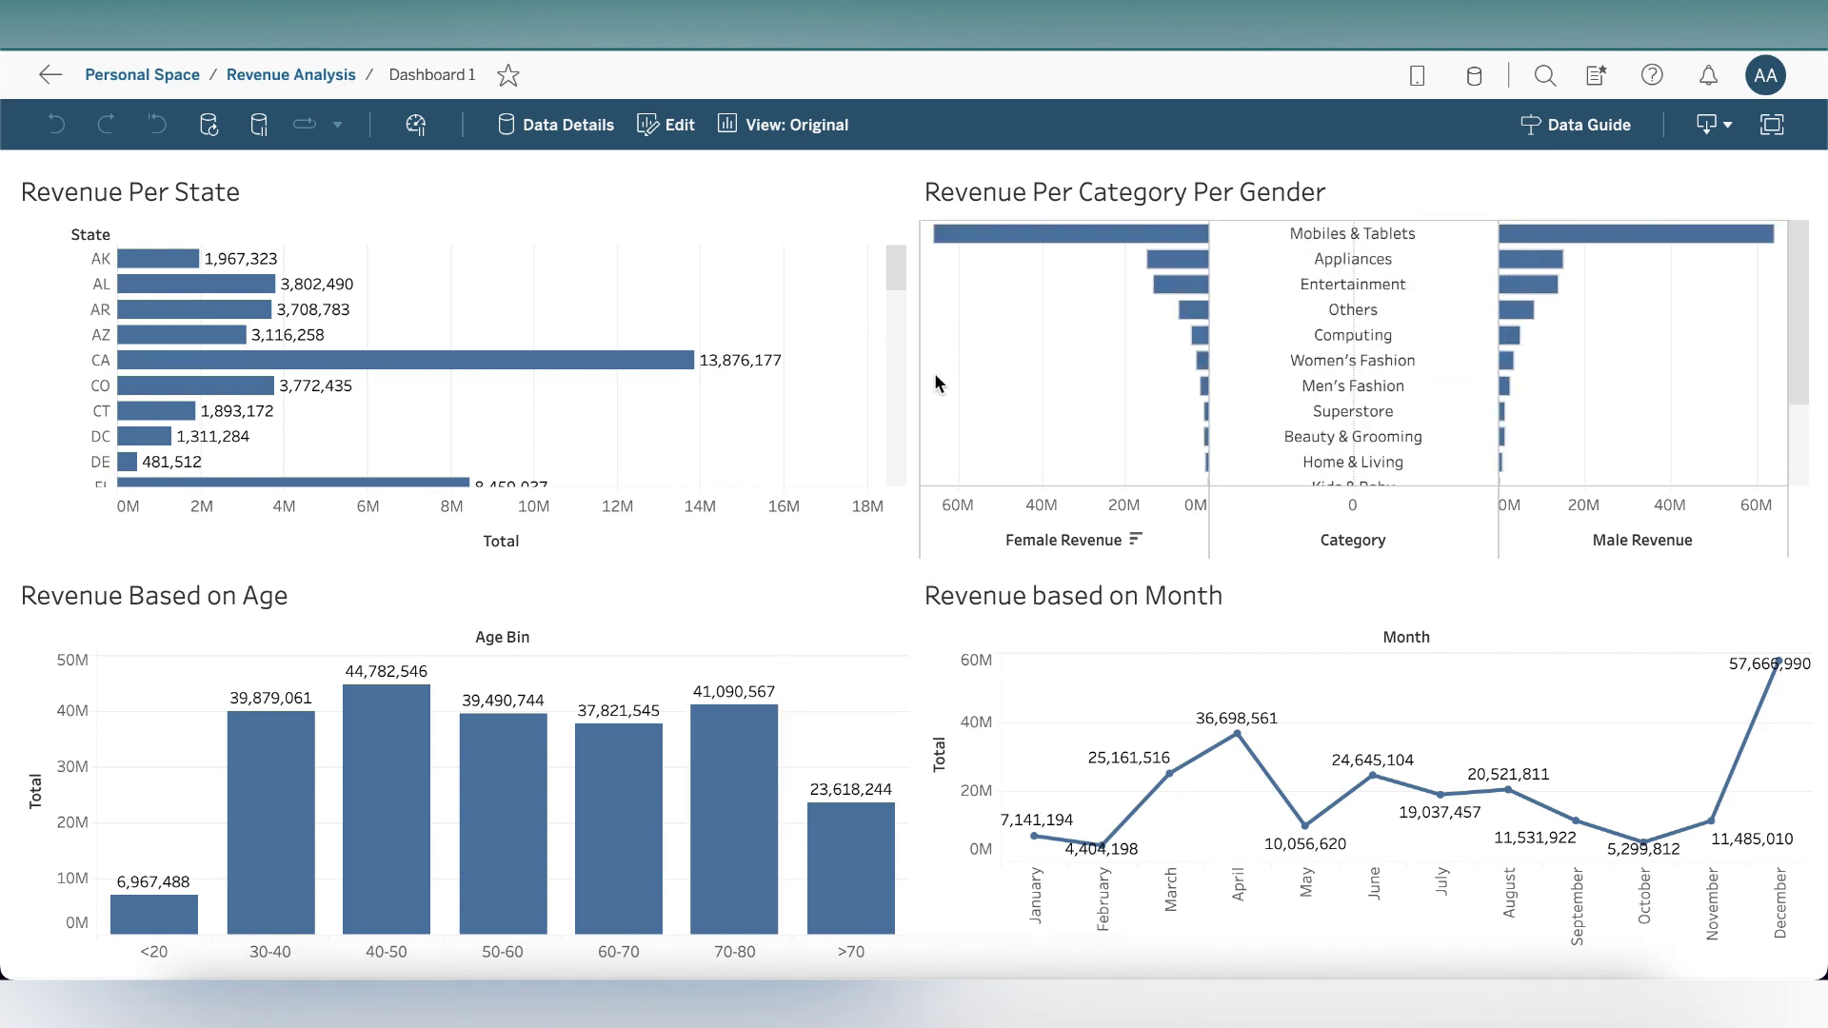